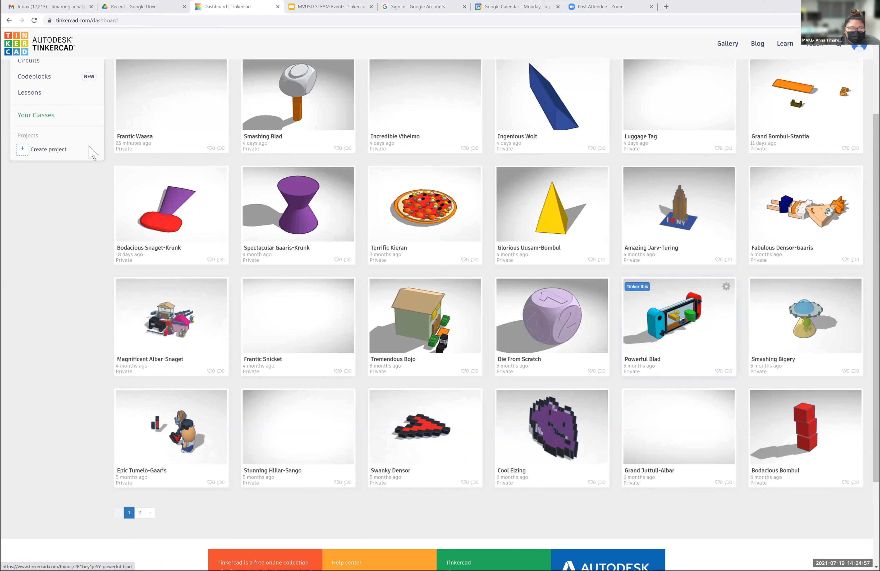
- Create a new 3D design from the dashboard
{"action": "scroll", "coordinate": [104, 182], "scroll_direction": "up", "scroll_amount": 3}
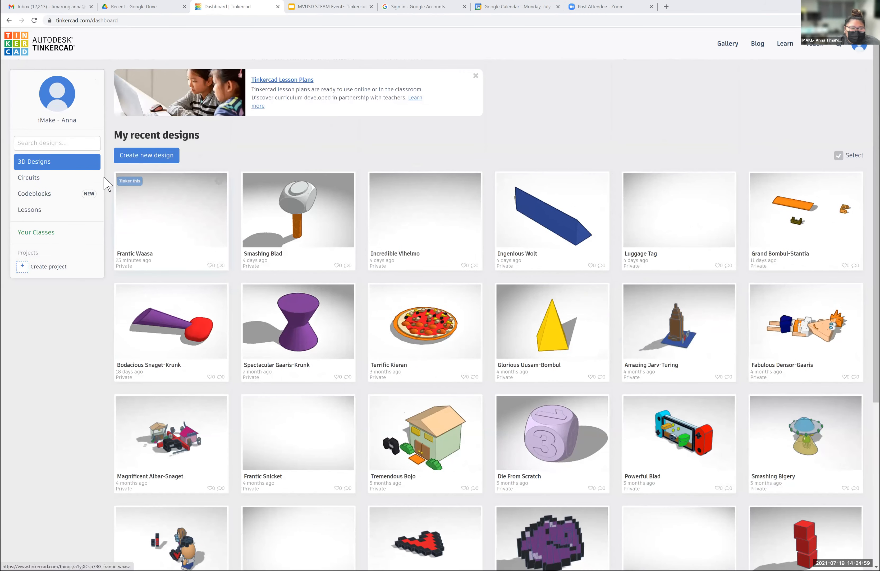
{"action": "left_click", "coordinate": [150, 163]}
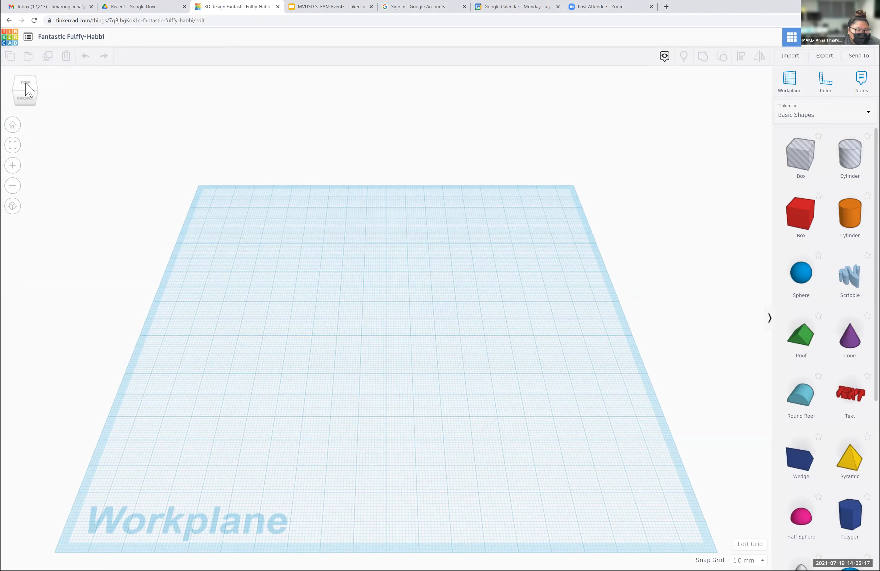
- Place a solid red Box near the centre of the workplane
{"action": "left_click_drag", "start_coordinate": [35, 83], "coordinate": [3, 97]}
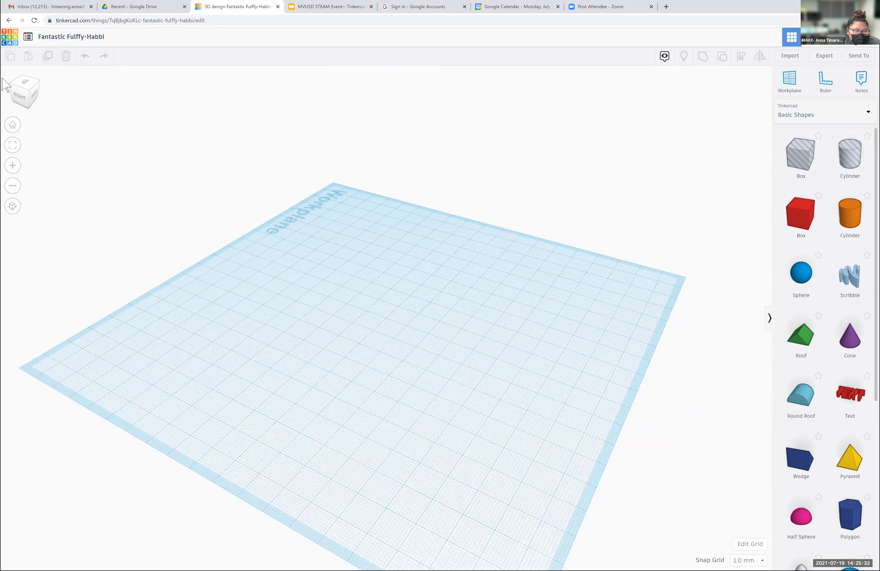
{"action": "left_click", "coordinate": [17, 133]}
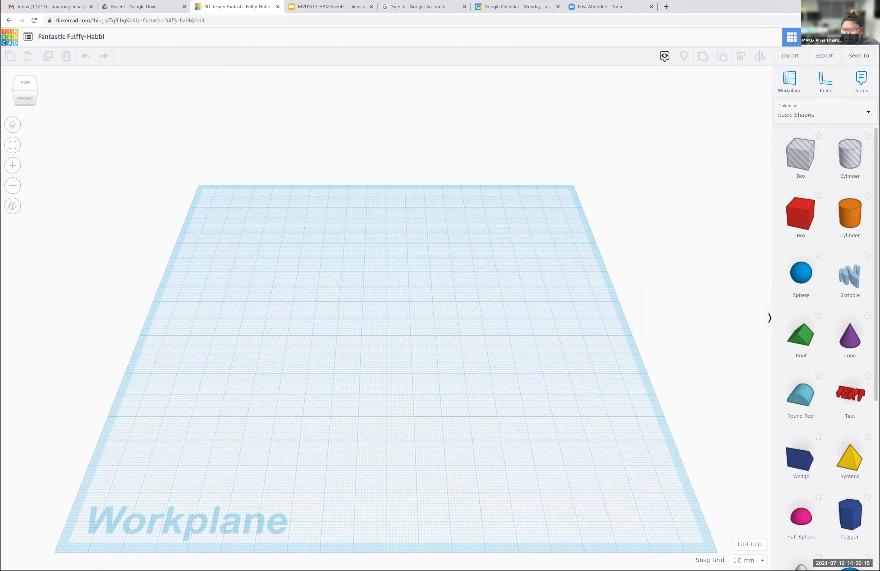
{"action": "left_click", "coordinate": [429, 301]}
{"action": "left_click", "coordinate": [592, 307]}
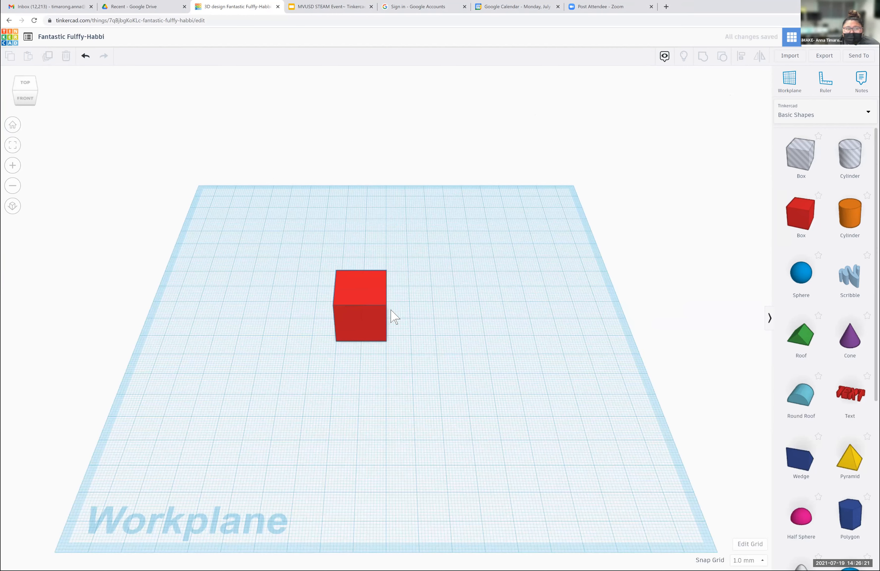
- Duplicate the red box and move the copy beside the original, leaving a small gap between them
{"action": "left_click", "coordinate": [382, 325]}
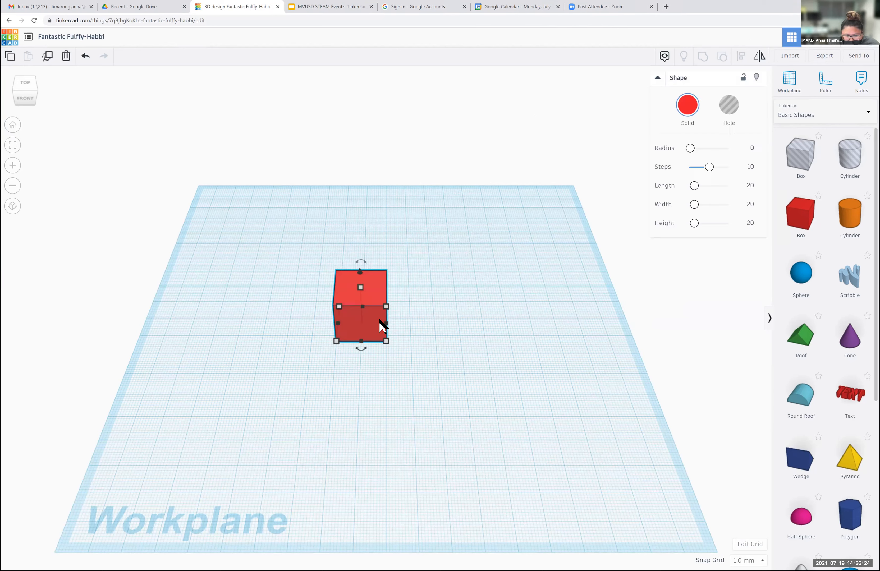
{"action": "left_click", "coordinate": [47, 56]}
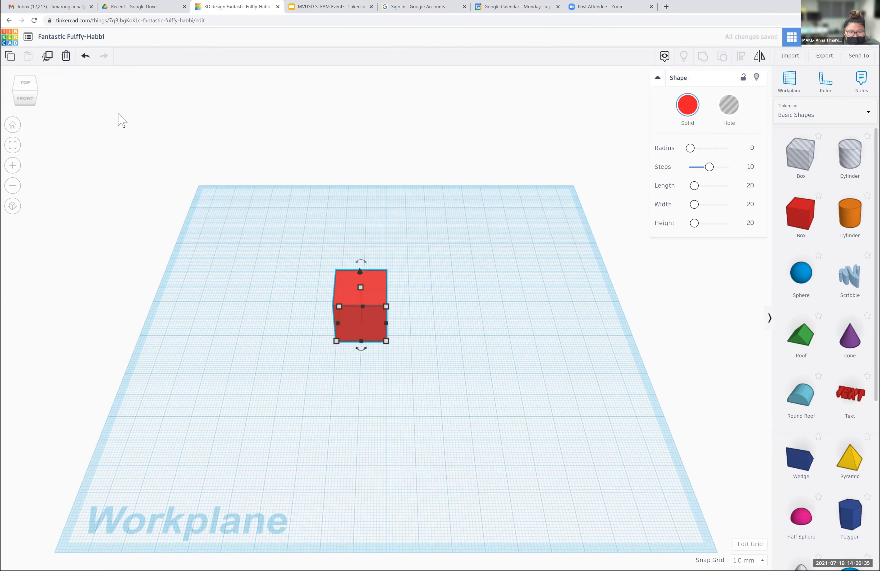
{"action": "left_click_drag", "start_coordinate": [364, 307], "coordinate": [441, 309]}
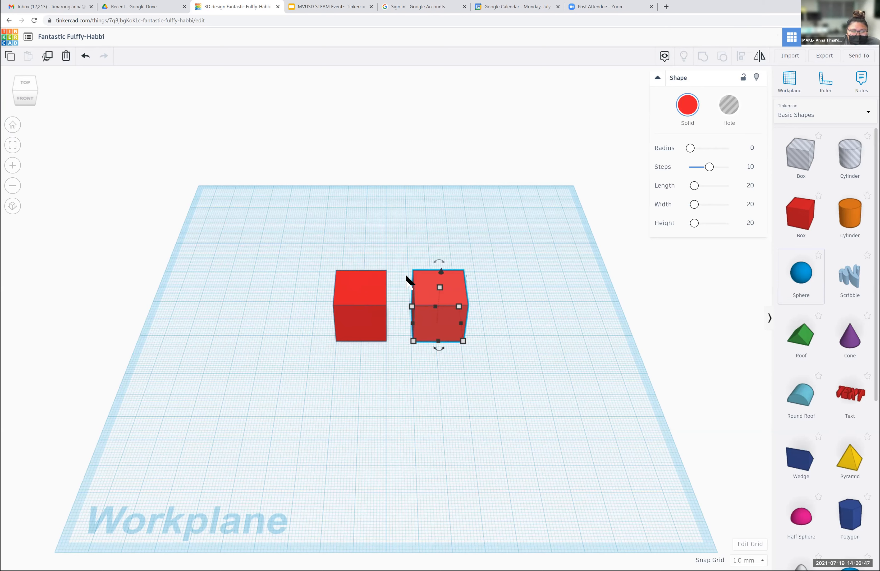
- Copy the original red box and paste it twice
{"action": "left_click", "coordinate": [366, 297]}
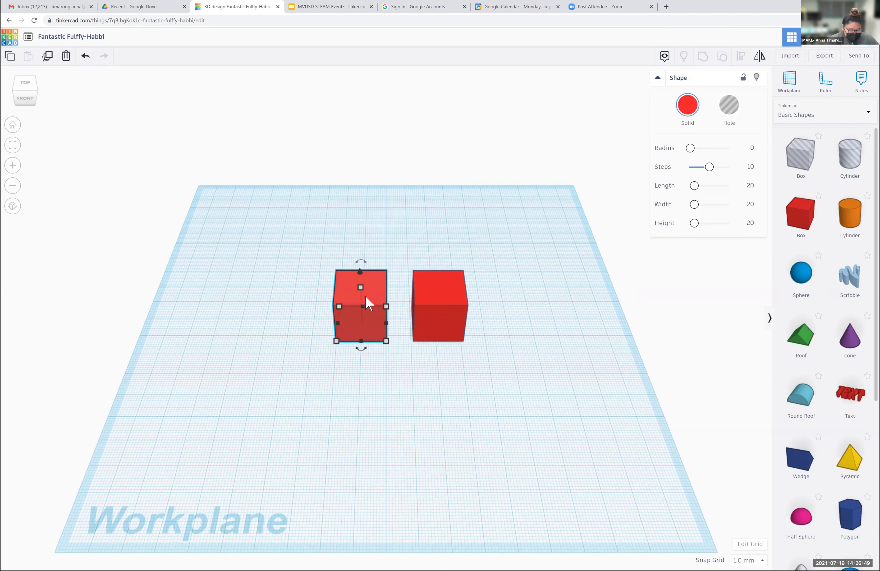
{"action": "key", "text": "ctrl+c"}
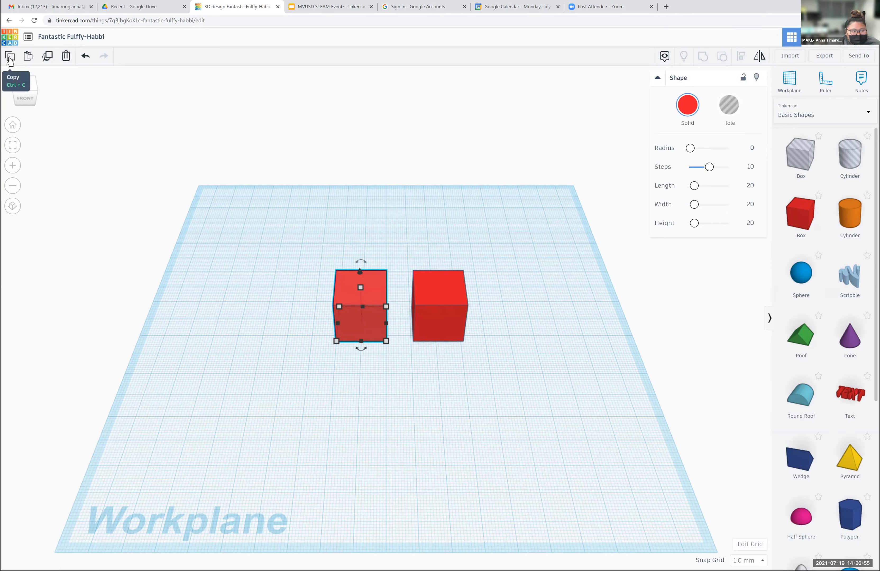
{"action": "left_click", "coordinate": [34, 65]}
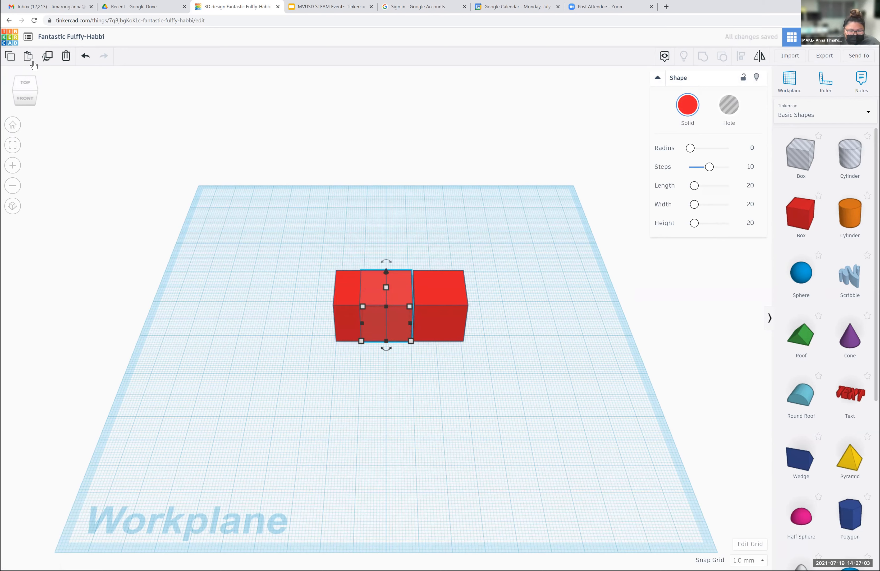
{"action": "left_click", "coordinate": [34, 66]}
- Spread the four red boxes apart into a rough row across the workplane
{"action": "left_click_drag", "start_coordinate": [435, 292], "coordinate": [548, 268]}
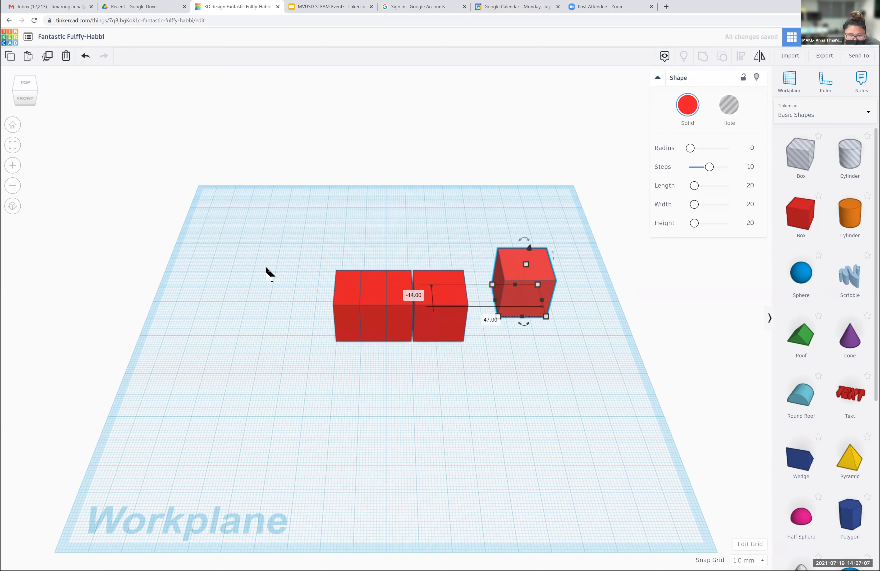
{"action": "left_click_drag", "start_coordinate": [388, 300], "coordinate": [304, 298]}
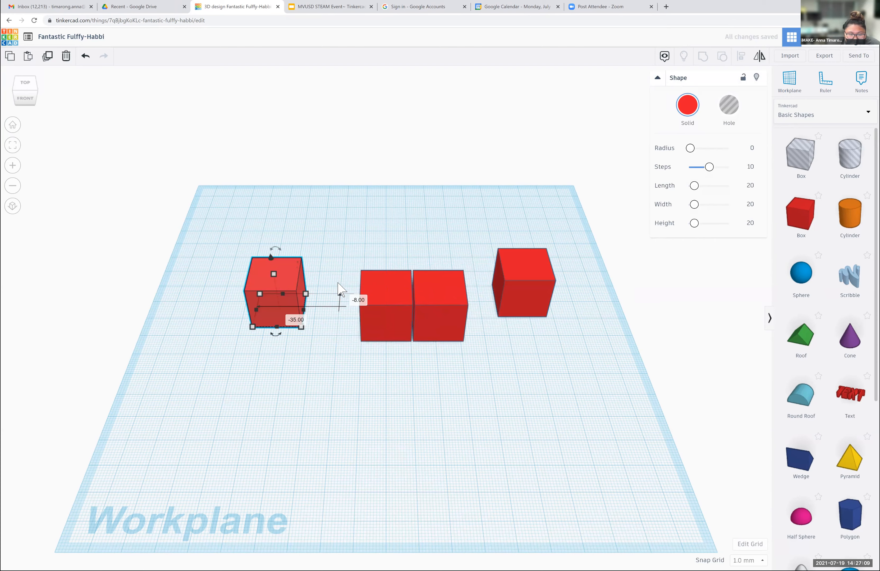
{"action": "left_click_drag", "start_coordinate": [386, 296], "coordinate": [340, 286]}
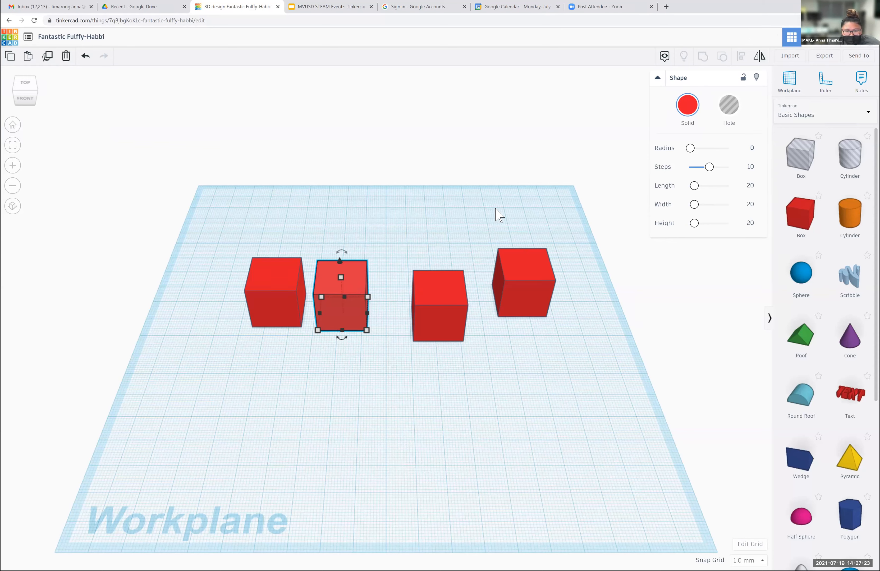
{"action": "left_click_drag", "start_coordinate": [424, 312], "coordinate": [393, 301]}
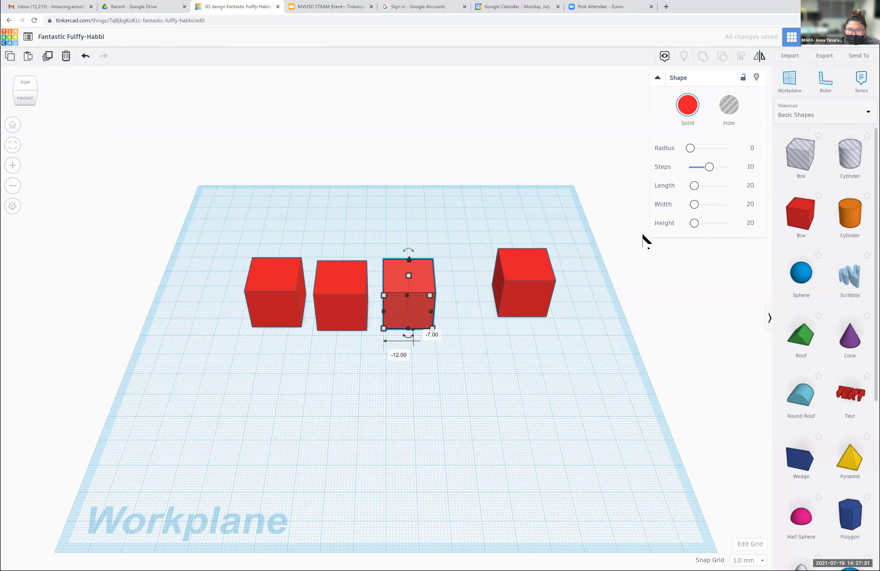
- Turn the second box from the left into a hole and move it so it overlaps the leftmost red box
{"action": "left_click", "coordinate": [341, 298]}
{"action": "left_click", "coordinate": [729, 105]}
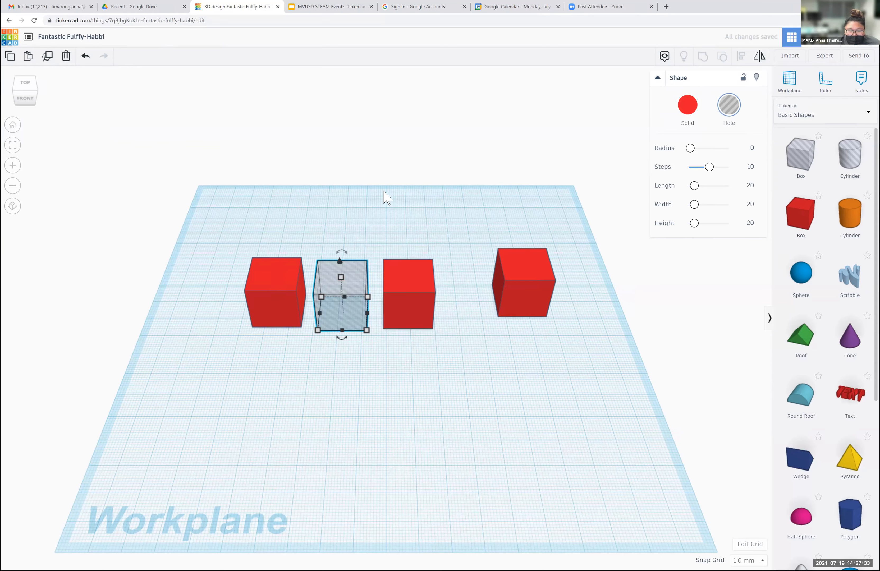
{"action": "left_click_drag", "start_coordinate": [350, 293], "coordinate": [301, 285]}
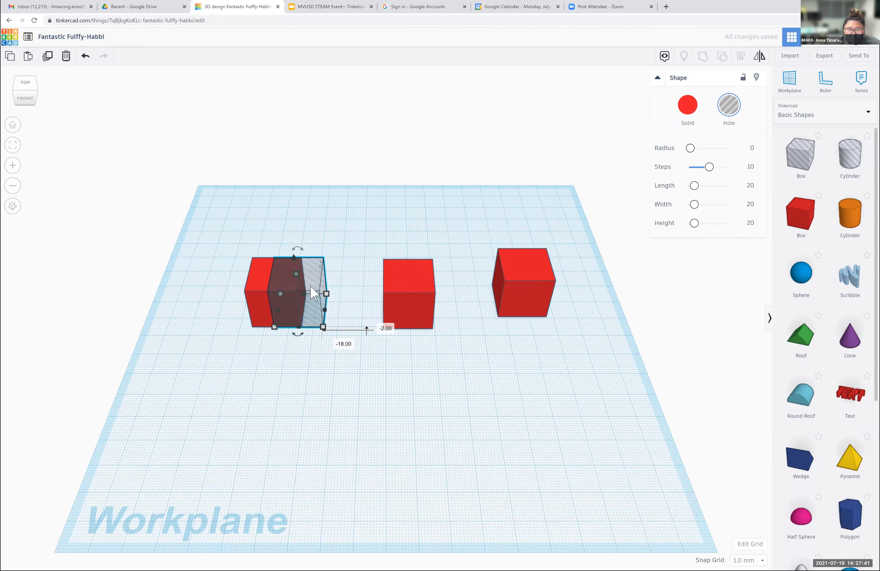
- Move the hole box in front of the row, change it to solid, and turn it back into a hole
{"action": "left_click_drag", "start_coordinate": [310, 281], "coordinate": [361, 367]}
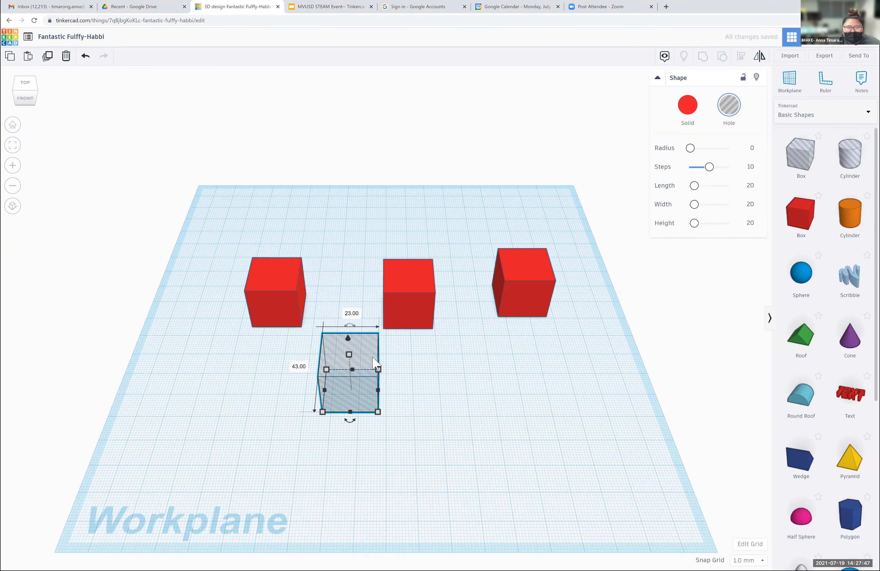
{"action": "left_click", "coordinate": [433, 359]}
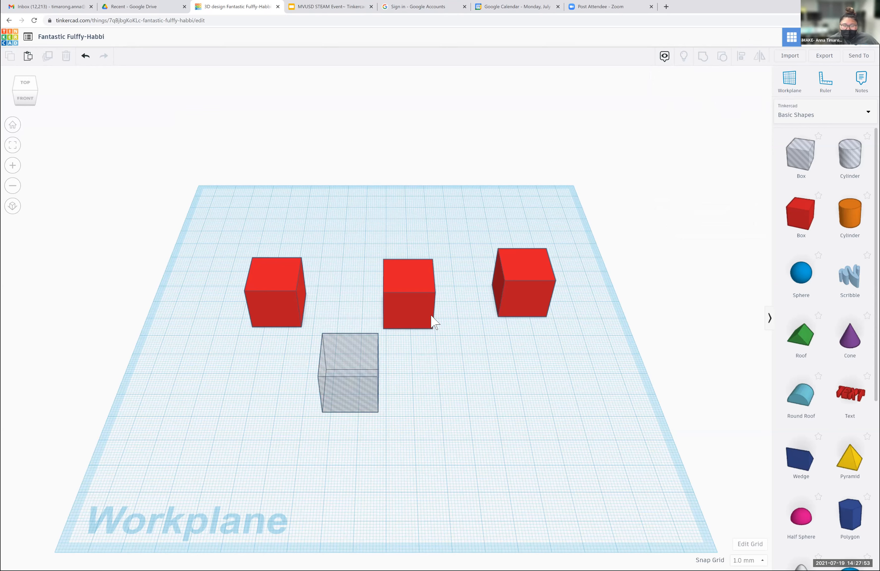
{"action": "left_click", "coordinate": [358, 359]}
{"action": "left_click", "coordinate": [687, 105]}
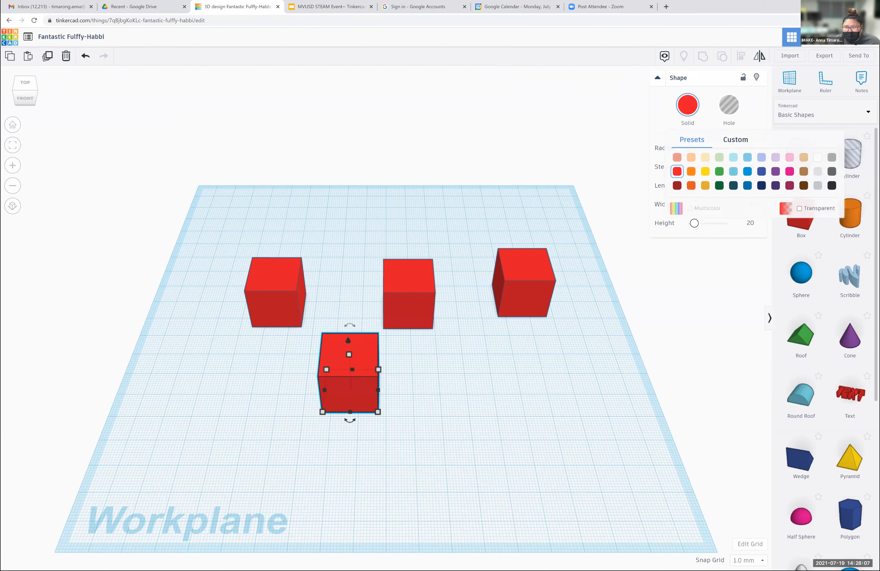
{"action": "key", "text": "h"}
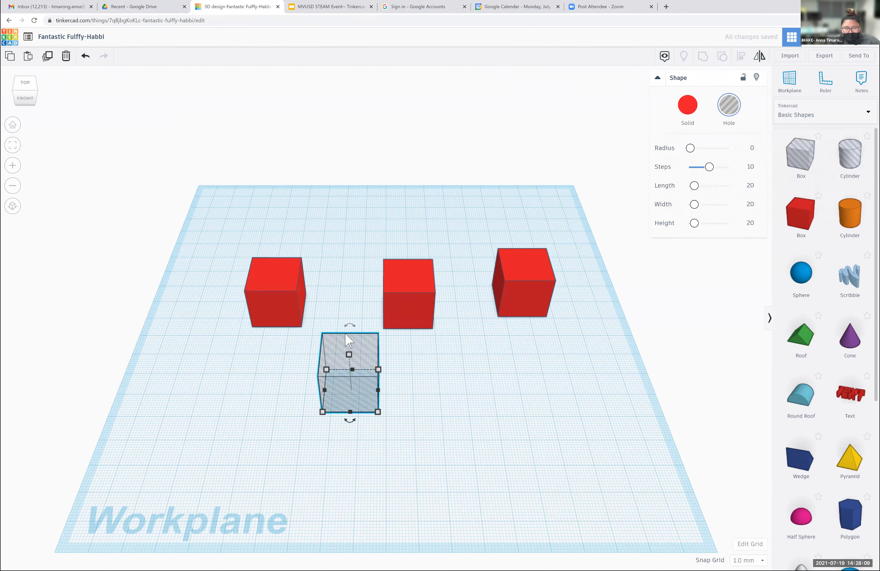
- Overlap the hole box with the leftmost red box and group the two to cut away the overlap
{"action": "left_click_drag", "start_coordinate": [358, 293], "coordinate": [270, 266]}
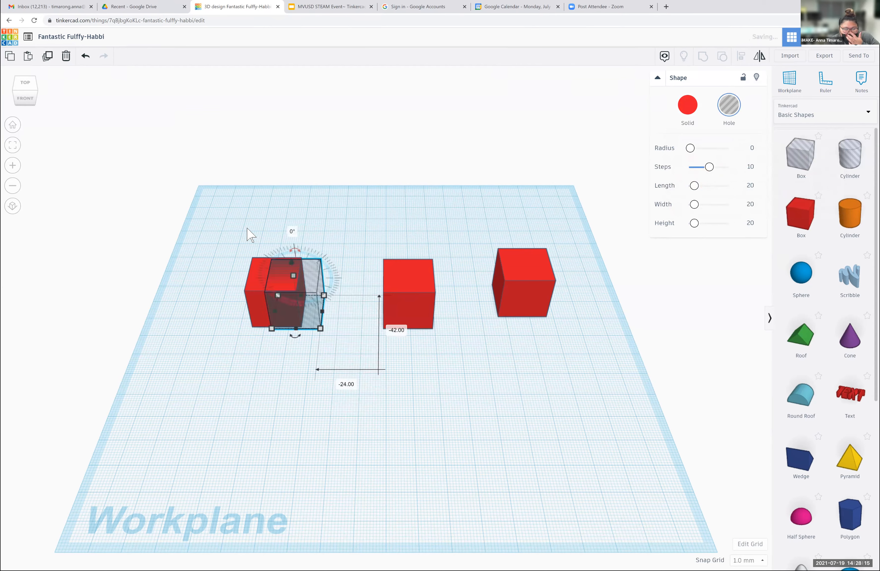
{"action": "left_click_drag", "start_coordinate": [233, 238], "coordinate": [339, 363]}
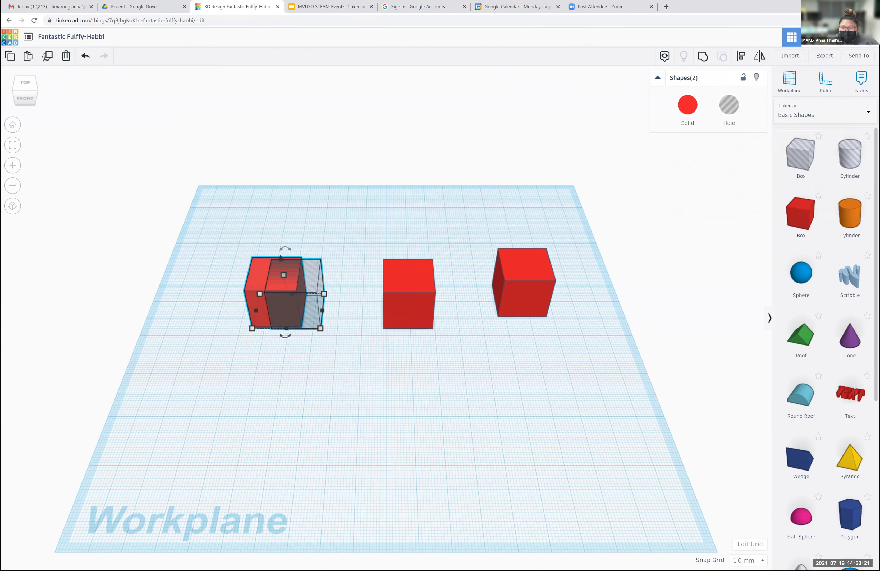
{"action": "left_click", "coordinate": [703, 56]}
{"action": "left_click", "coordinate": [310, 245]}
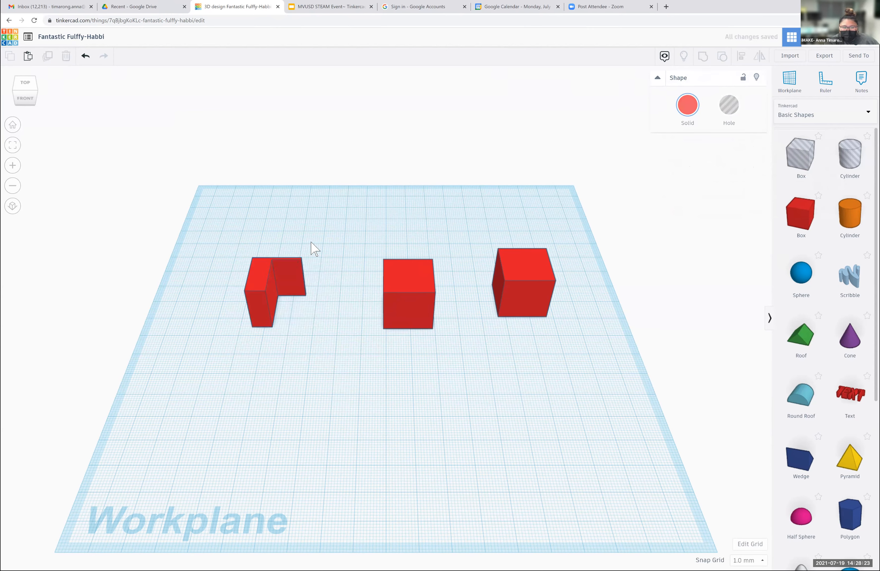
- Move the cut shape around on the workplane and ungroup it into its red box and hole box
{"action": "left_click", "coordinate": [284, 282]}
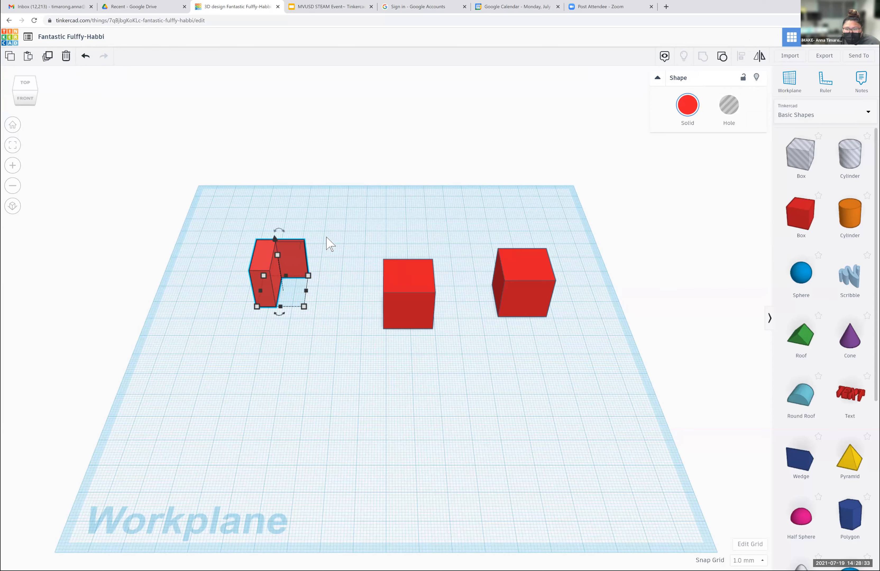
{"action": "left_click_drag", "start_coordinate": [332, 223], "coordinate": [332, 340]}
{"action": "left_click_drag", "start_coordinate": [261, 276], "coordinate": [245, 314]}
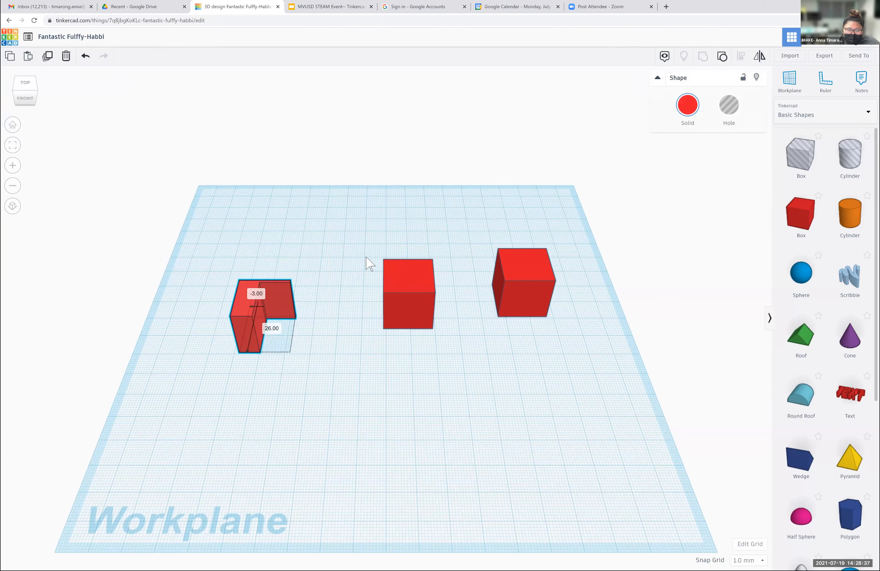
{"action": "left_click_drag", "start_coordinate": [326, 245], "coordinate": [256, 405]}
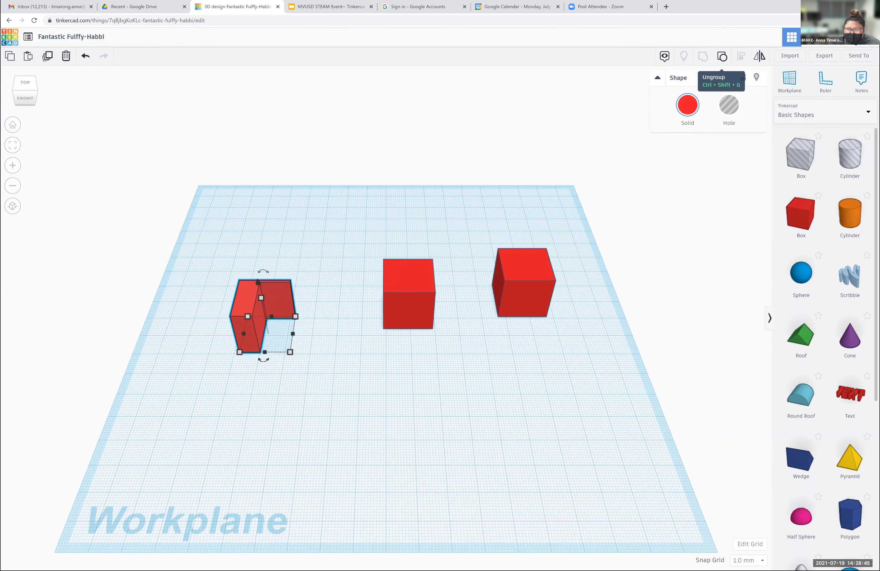
{"action": "left_click", "coordinate": [722, 56]}
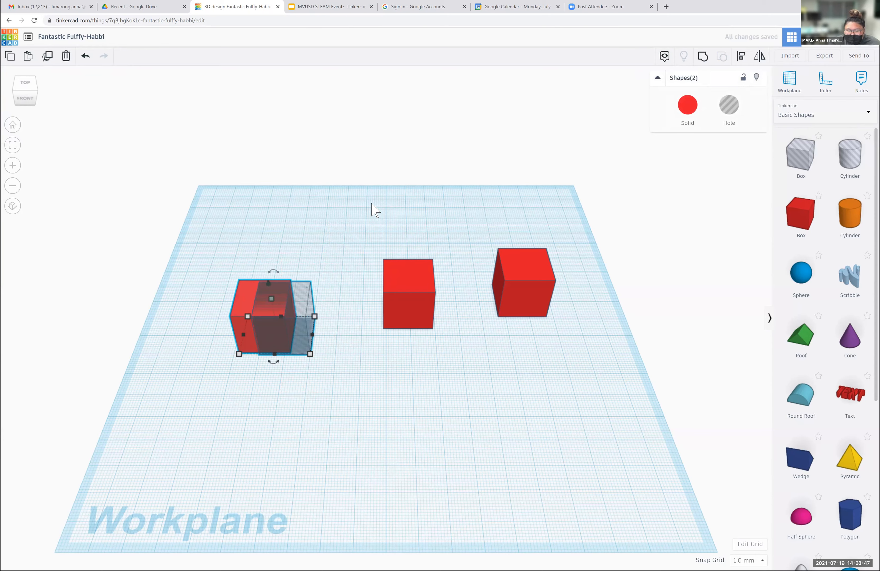
- Move the overlapping pair toward the back of the workplane and shift the hole box sideways until it clears the red box
{"action": "left_click_drag", "start_coordinate": [244, 289], "coordinate": [272, 328]}
{"action": "left_click", "coordinate": [309, 260]}
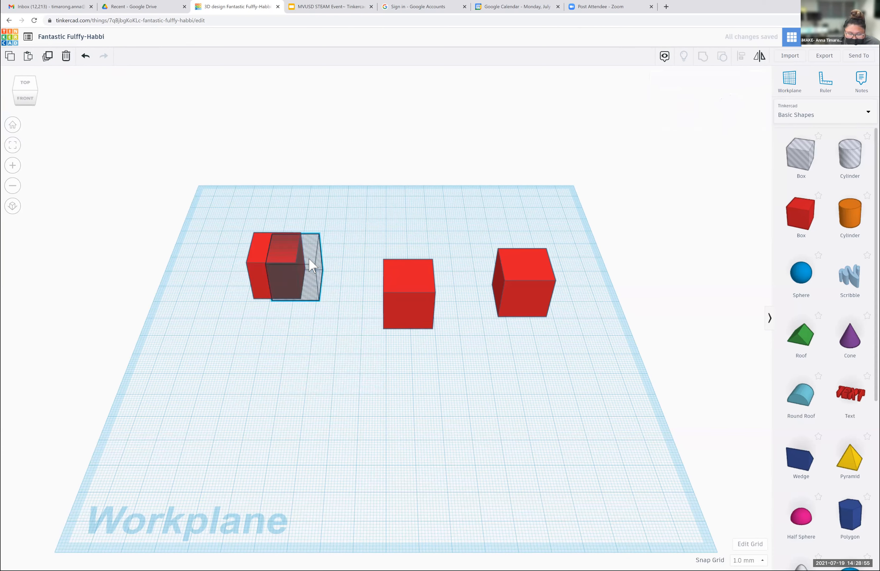
{"action": "left_click", "coordinate": [312, 266]}
{"action": "key", "text": "Right"}
{"action": "key", "text": "Right"}
{"action": "key", "text": "Right"}
{"action": "key", "text": "Right"}
{"action": "key", "text": "Right"}
{"action": "key", "text": "Right"}
{"action": "key", "text": "Right"}
{"action": "key", "text": "Right"}
{"action": "key", "text": "Right"}
{"action": "key", "text": "Right"}
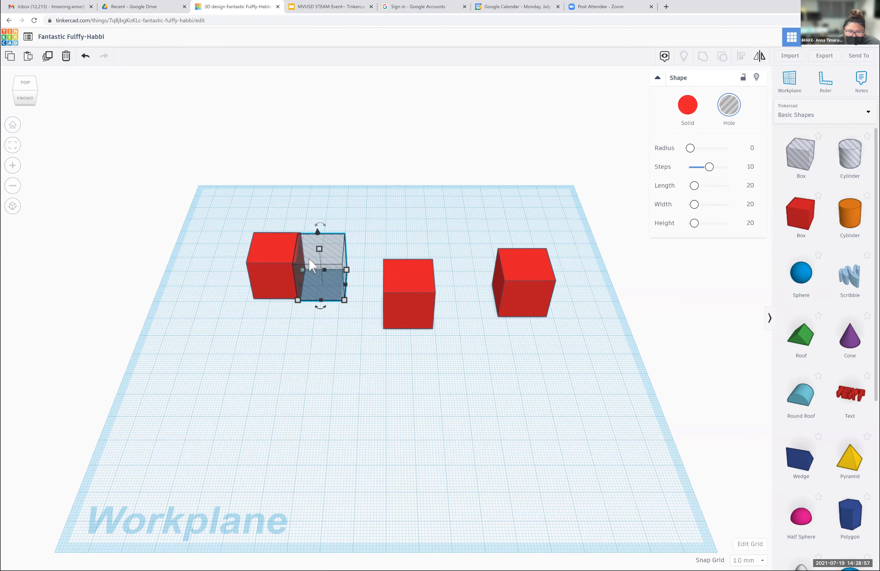
{"action": "key", "text": "Right"}
{"action": "key", "text": "Right"}
{"action": "key", "text": "Right"}
{"action": "key", "text": "Right"}
{"action": "key", "text": "Right"}
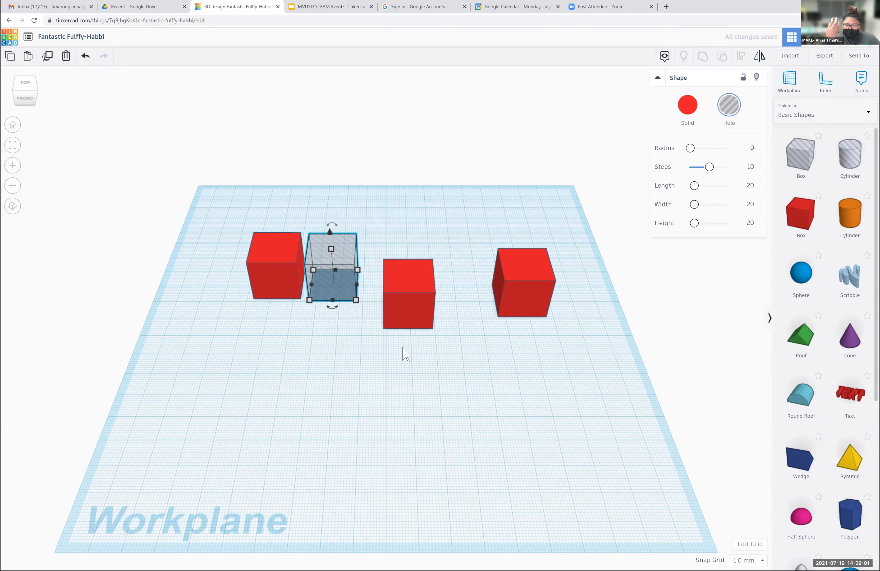
{"action": "scroll", "coordinate": [406, 355], "scroll_direction": "up", "scroll_amount": 3}
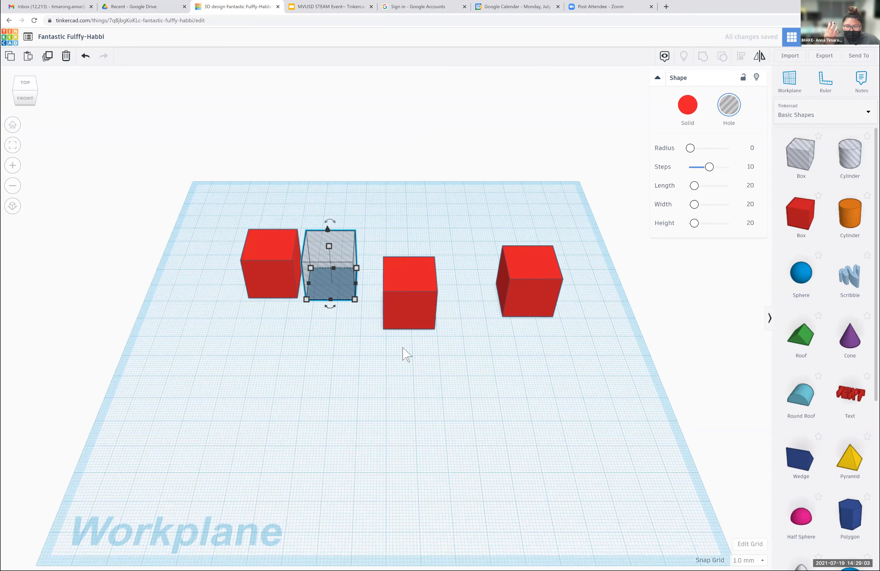
{"action": "scroll", "coordinate": [406, 355], "scroll_direction": "up", "scroll_amount": 3}
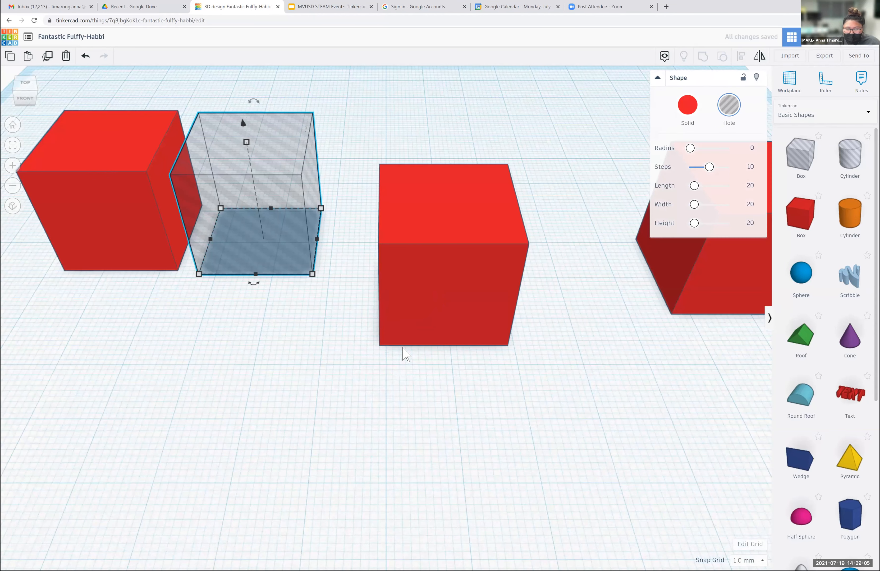
{"action": "scroll", "coordinate": [1, 279], "scroll_direction": "down", "scroll_amount": 3}
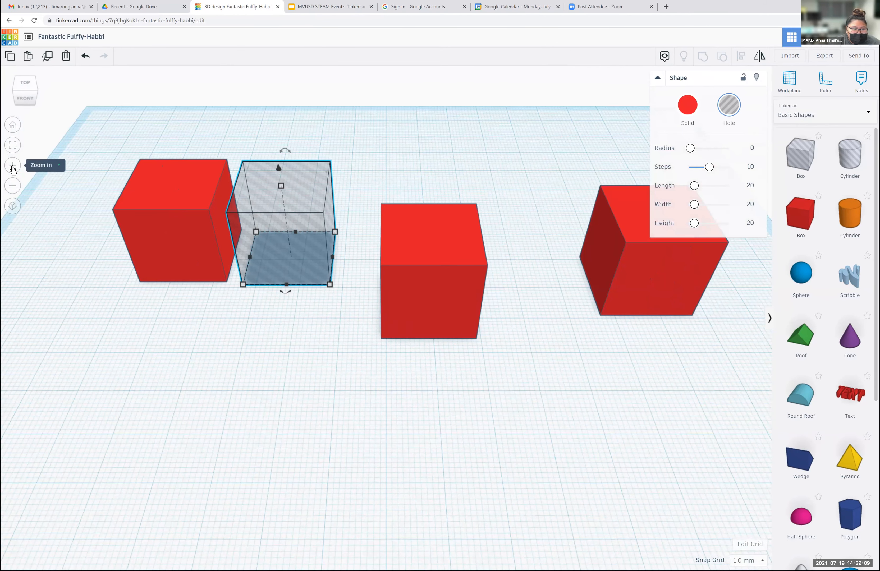
{"action": "left_click", "coordinate": [13, 167]}
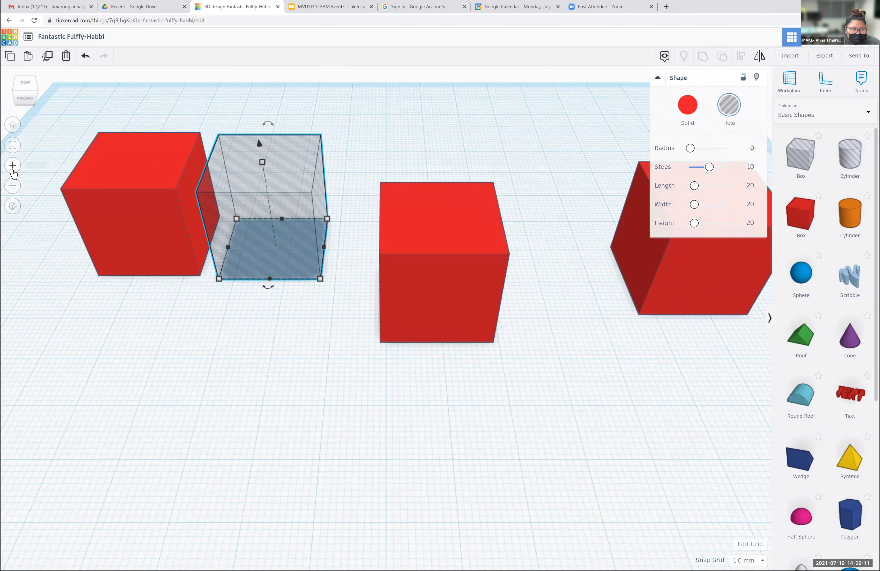
- Set the length and width of the red box between the hole box and the rightmost red box to 8 mm each
{"action": "left_click", "coordinate": [13, 185]}
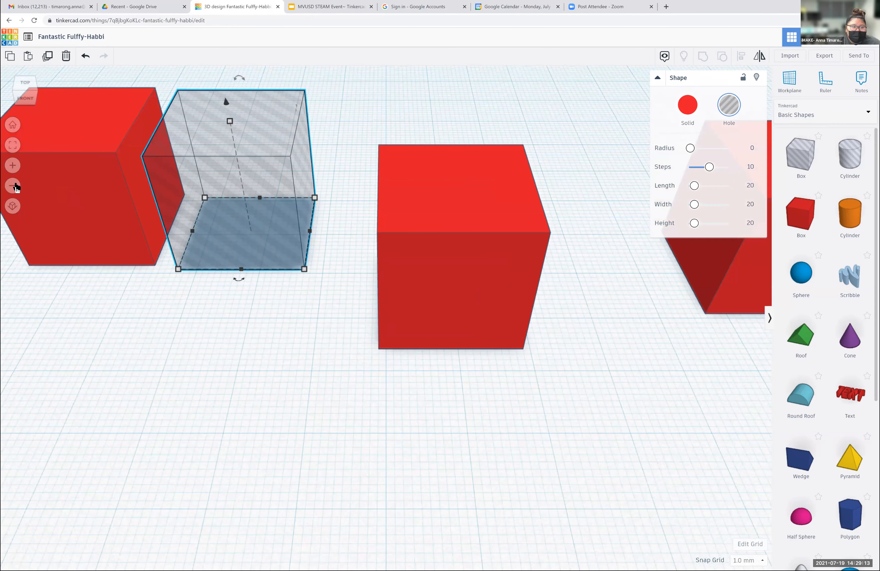
{"action": "scroll", "coordinate": [61, 184], "scroll_direction": "down", "scroll_amount": 5}
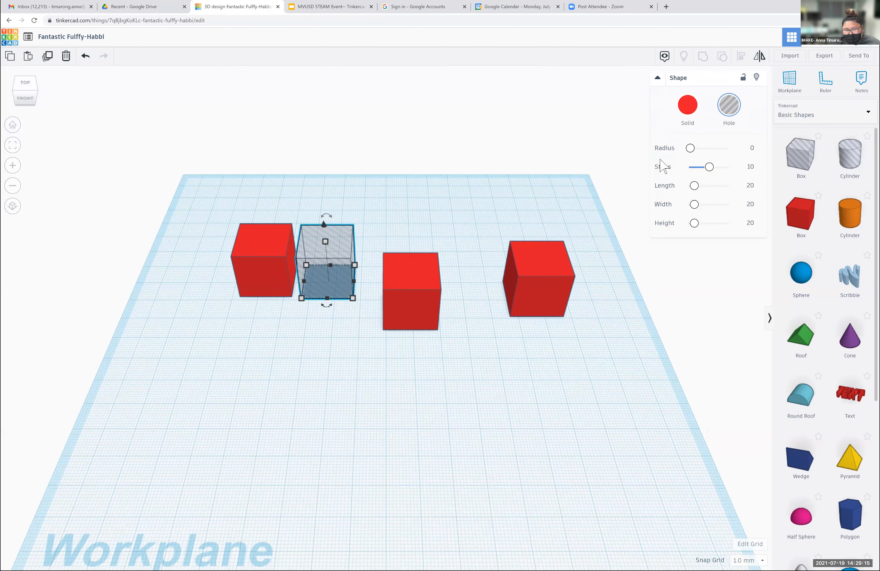
{"action": "left_click", "coordinate": [406, 300]}
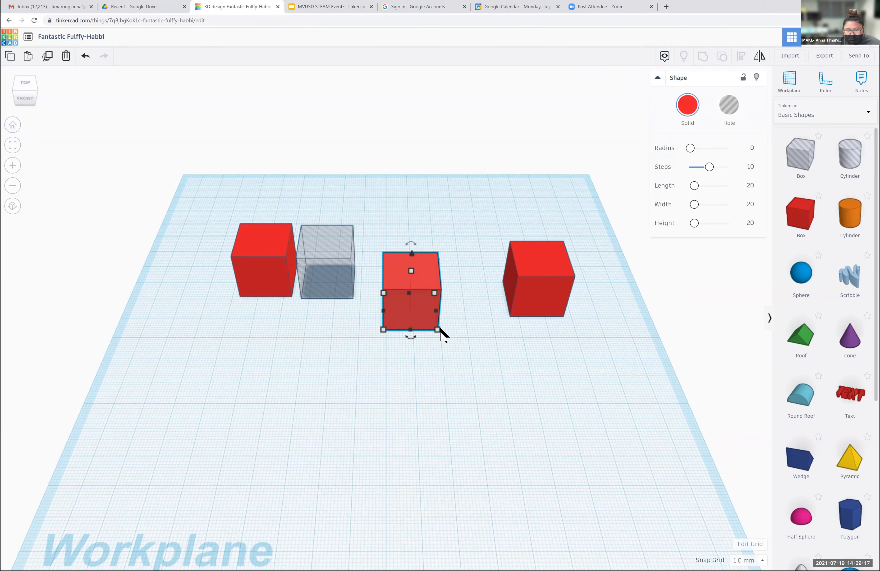
{"action": "mouse_move", "coordinate": [437, 329]}
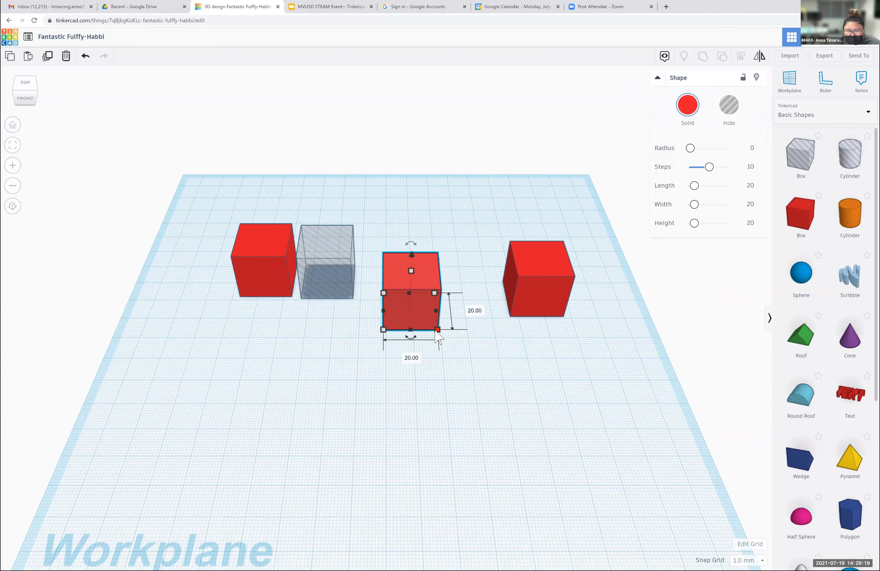
{"action": "left_click", "coordinate": [478, 311]}
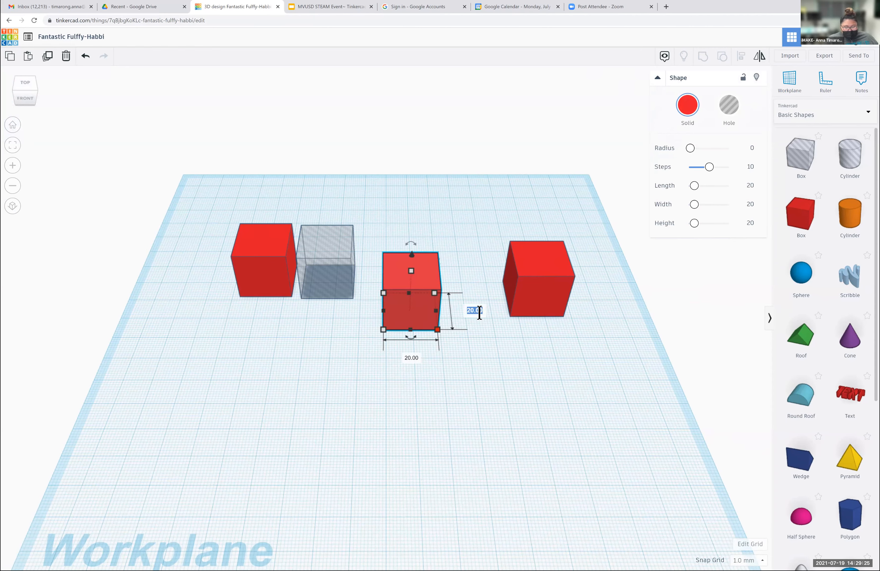
{"action": "type", "text": "8"}
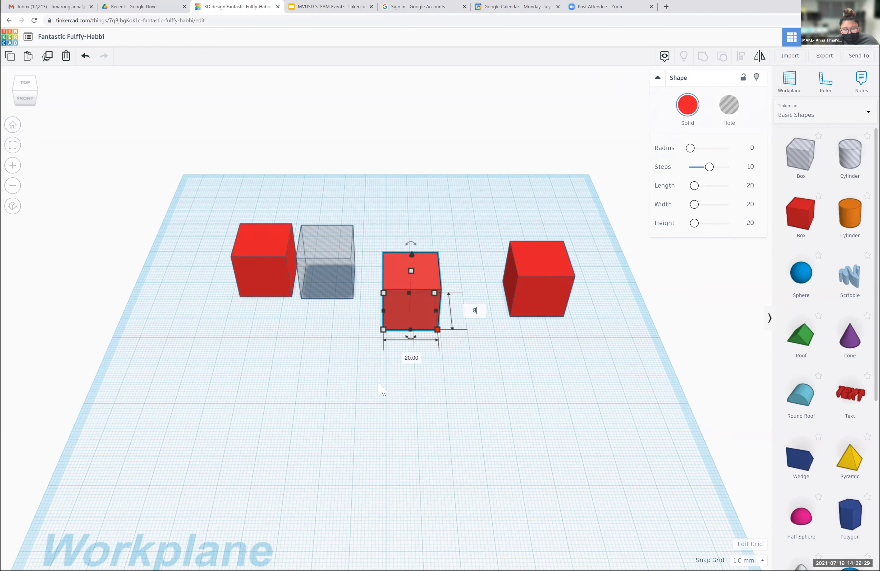
{"action": "key", "text": "Return"}
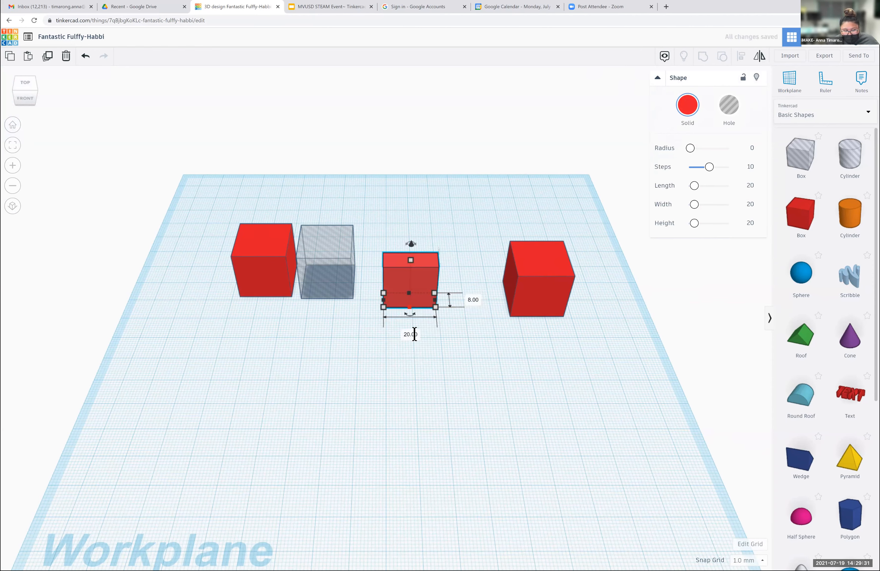
{"action": "left_click", "coordinate": [411, 334]}
{"action": "type", "text": "8"}
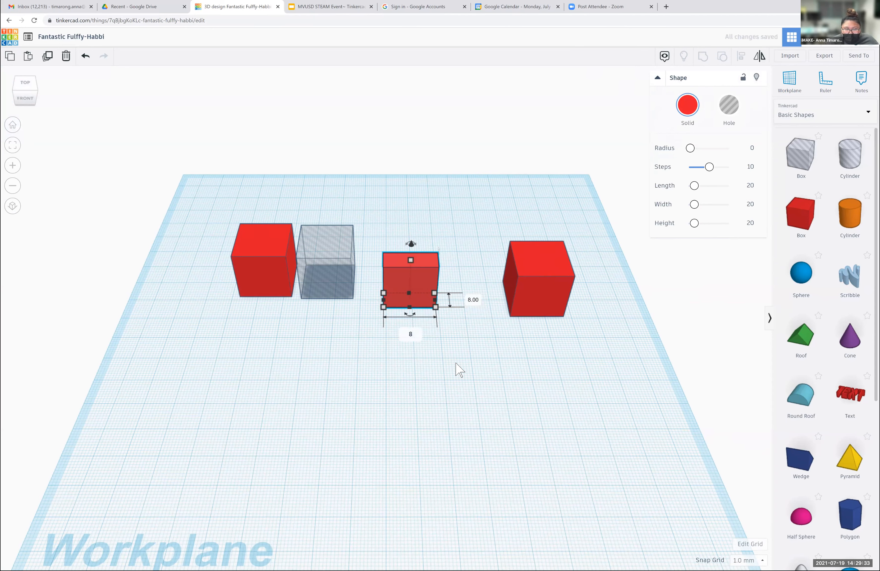
{"action": "key", "text": "Return"}
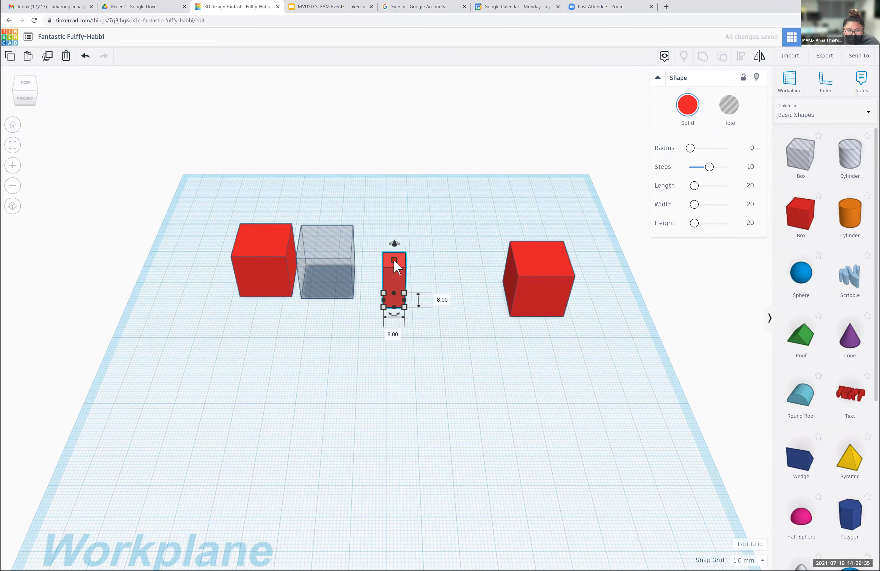
- Lower the narrowed red box and set its height to 8 mm
{"action": "mouse_move", "coordinate": [393, 260]}
{"action": "left_click_drag", "start_coordinate": [394, 260], "coordinate": [400, 282]}
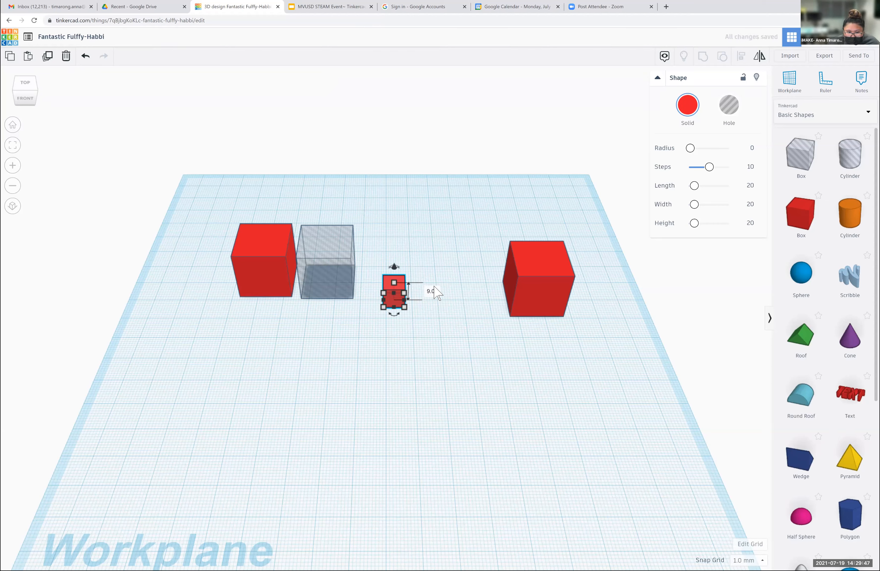
{"action": "left_click", "coordinate": [432, 291]}
{"action": "type", "text": "8"}
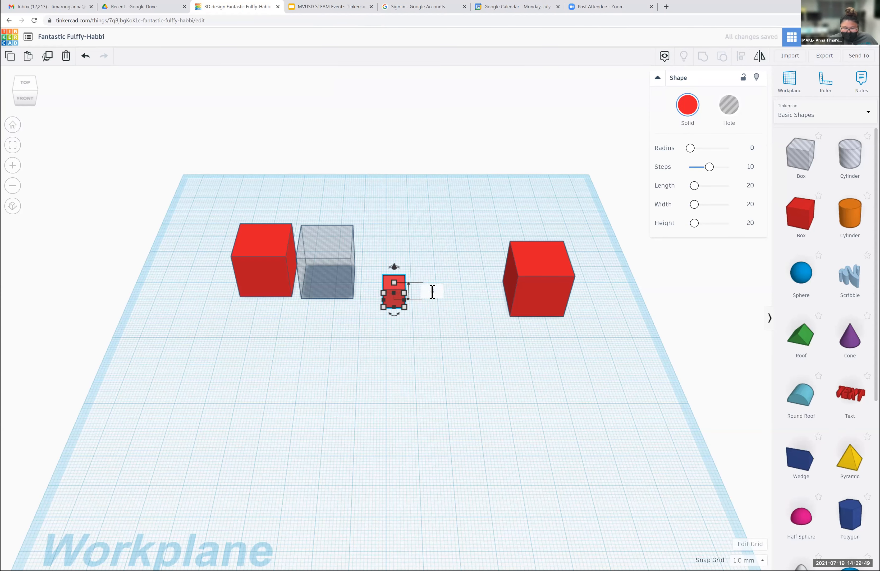
{"action": "key", "text": "Return"}
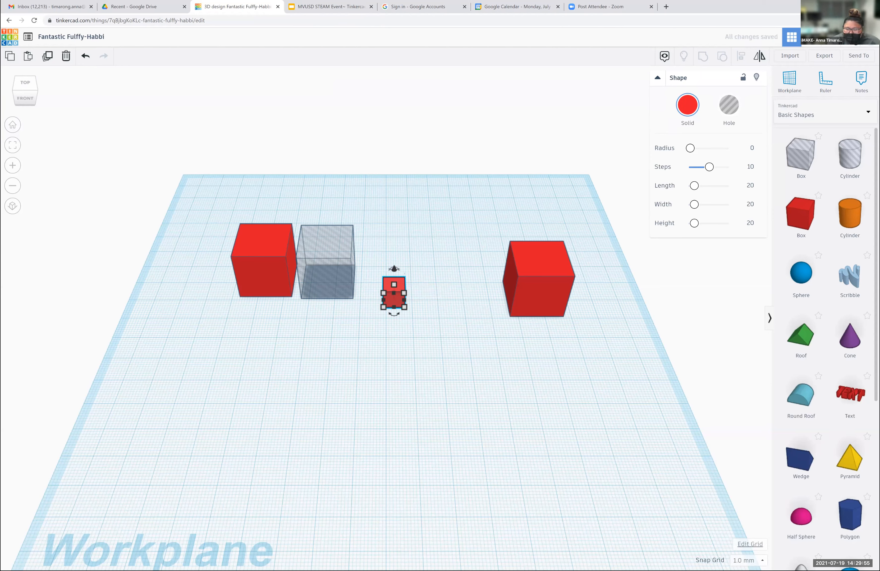
- Switch the grid units to Inches and back to Millimeters, and close the grid properties without updating the grid
{"action": "left_click", "coordinate": [749, 543]}
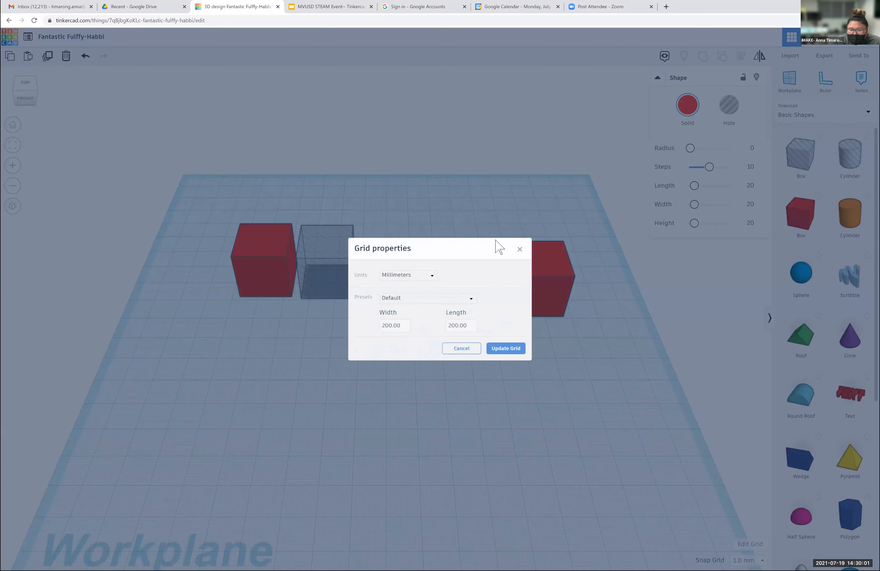
{"action": "key", "text": "Escape"}
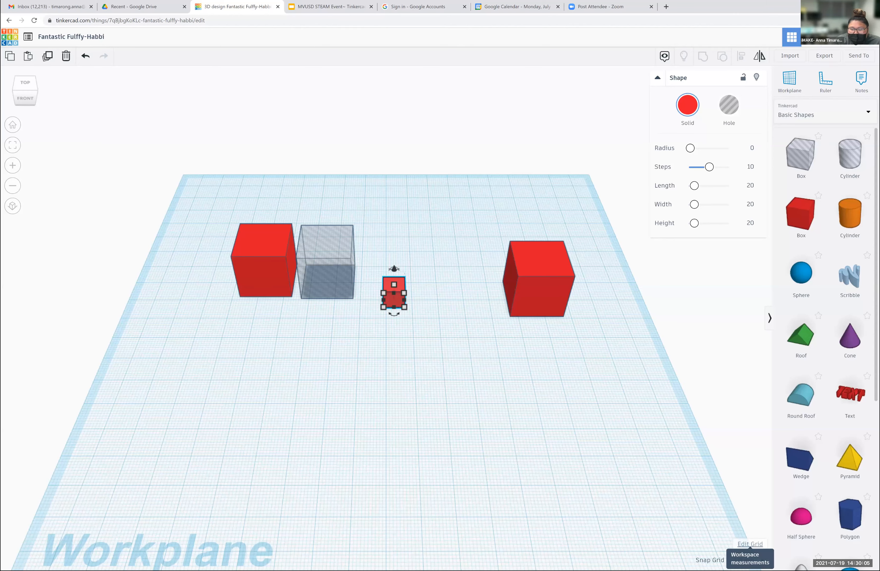
{"action": "left_click", "coordinate": [750, 543]}
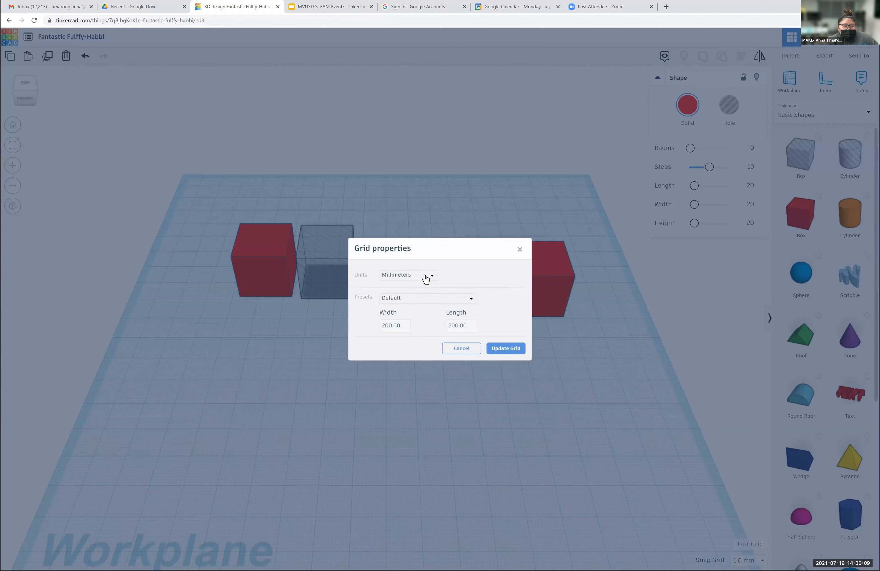
{"action": "left_click", "coordinate": [425, 281]}
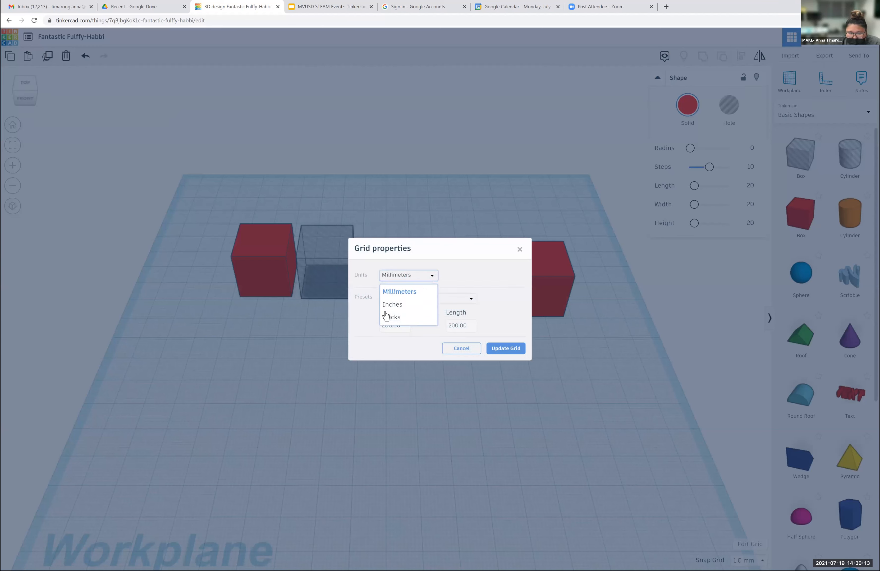
{"action": "left_click", "coordinate": [392, 307]}
{"action": "left_click", "coordinate": [426, 275]}
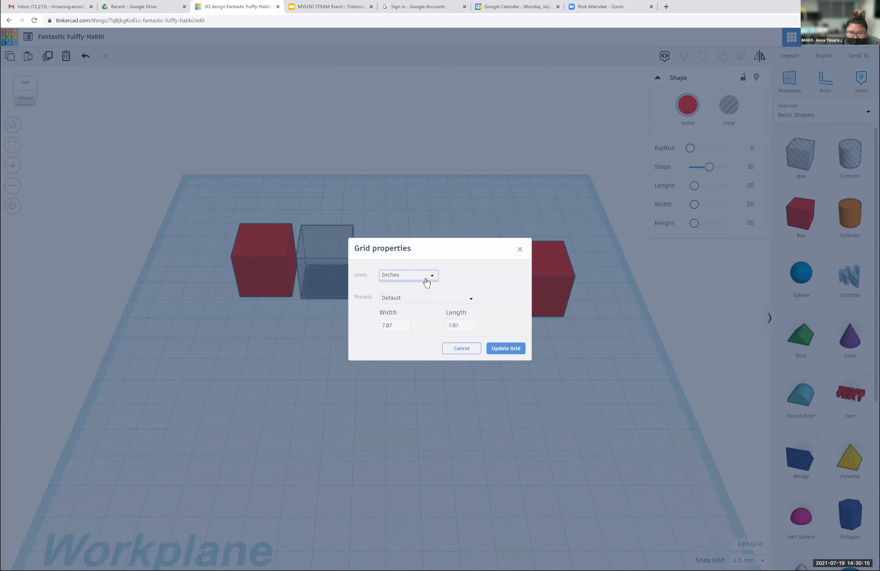
{"action": "left_click", "coordinate": [412, 295]}
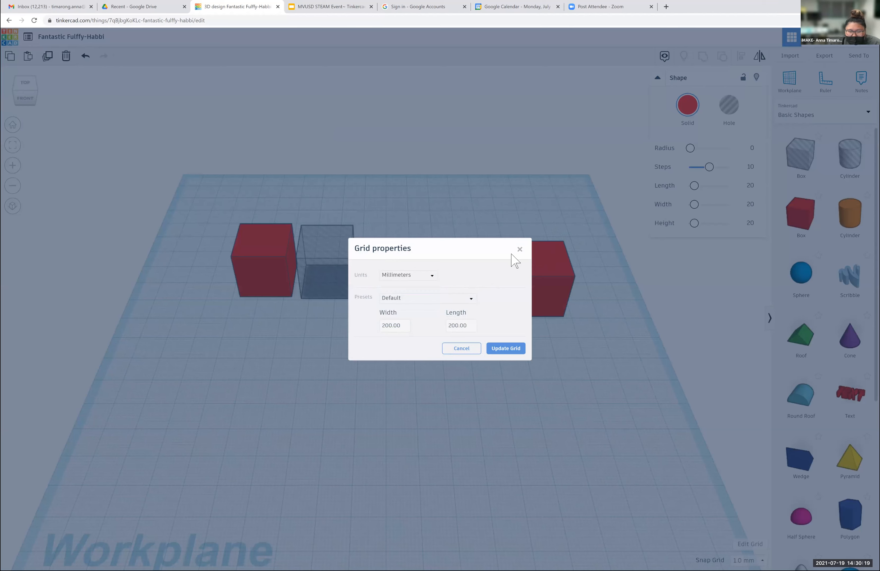
{"action": "left_click", "coordinate": [519, 250]}
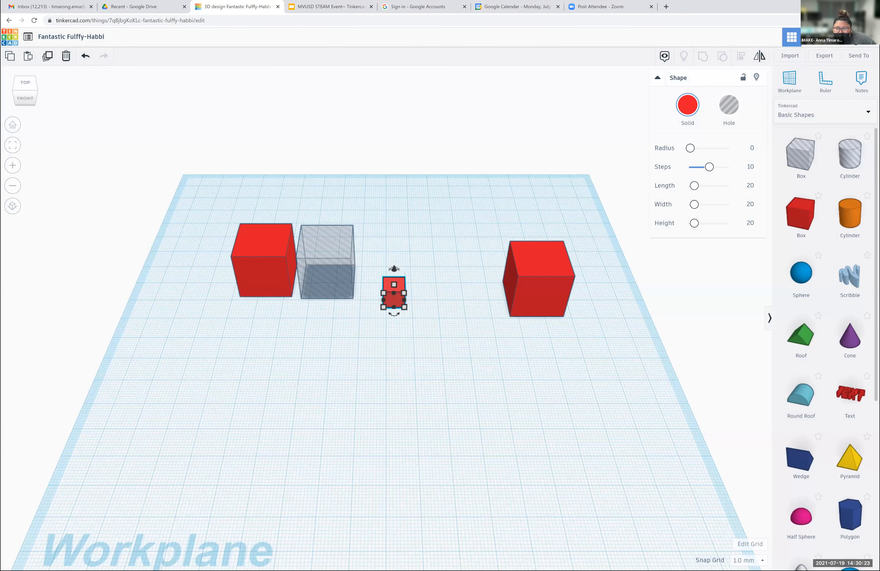
- Browse the Text and numbers and the Characters shape collections
{"action": "left_click", "coordinate": [868, 111]}
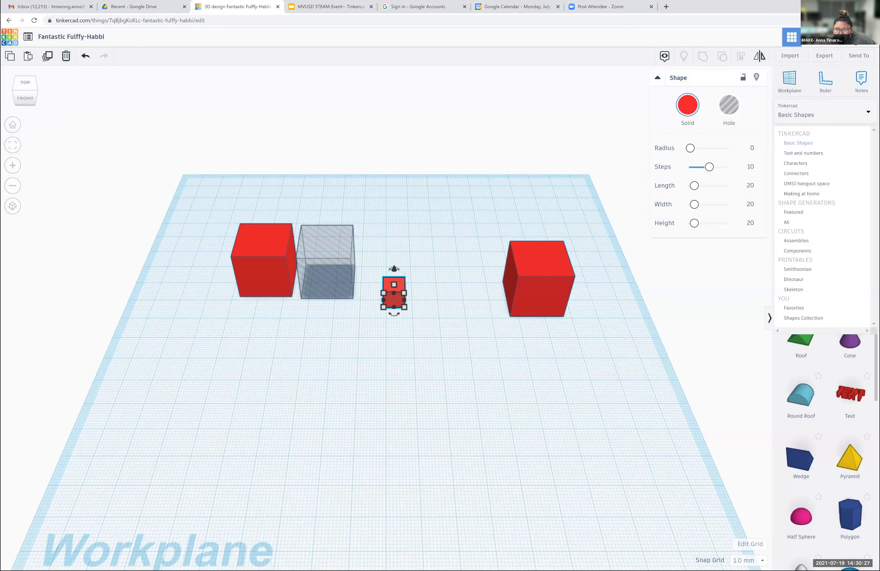
{"action": "left_click", "coordinate": [803, 153]}
{"action": "left_click", "coordinate": [830, 111]}
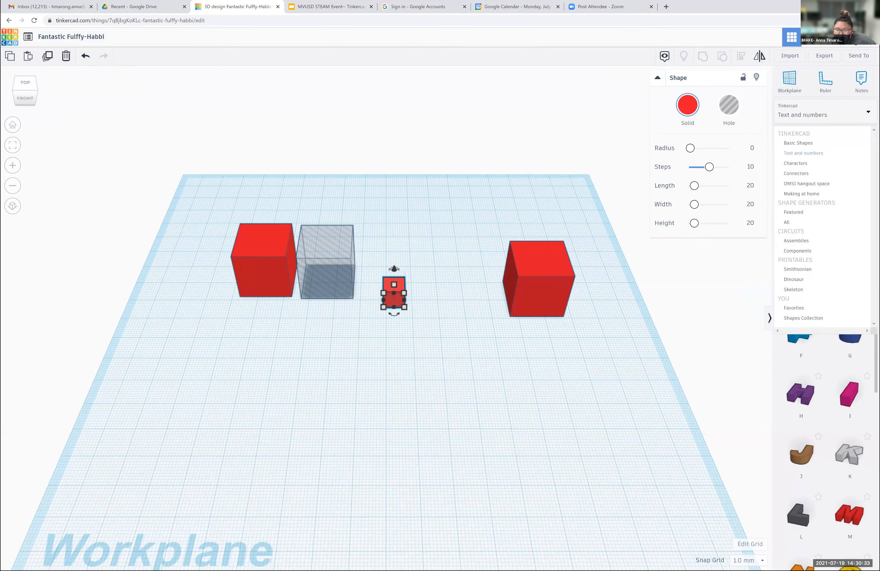
{"action": "left_click", "coordinate": [795, 163]}
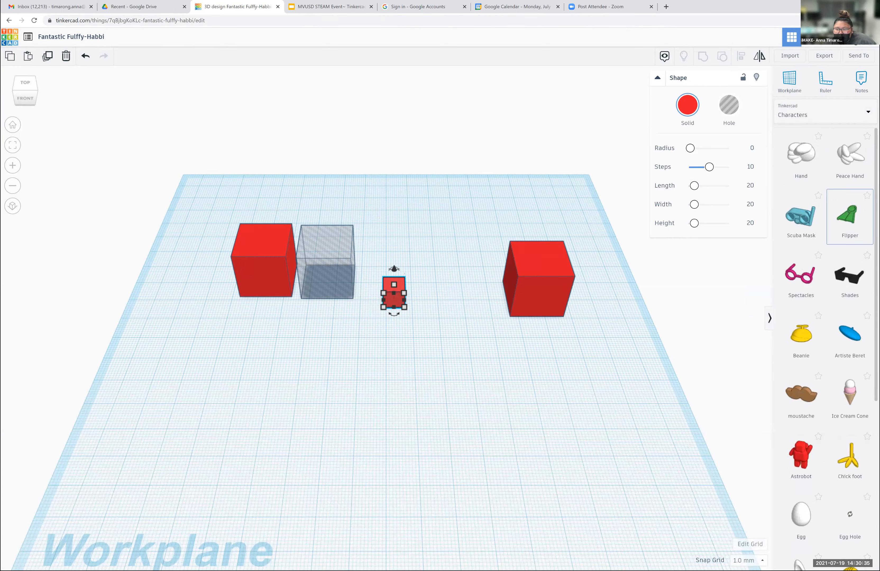
{"action": "scroll", "coordinate": [849, 174], "scroll_direction": "down", "scroll_amount": 3}
{"action": "scroll", "coordinate": [849, 216], "scroll_direction": "up", "scroll_amount": 5}
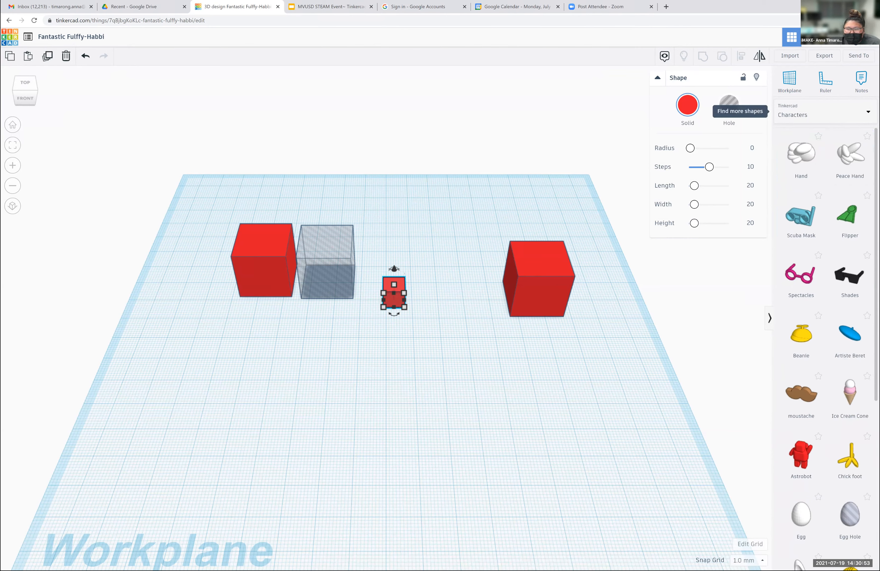
- Show the Dinosaur and Skeleton printable shapes, and look at the My Designs list before closing it
{"action": "left_click", "coordinate": [822, 115]}
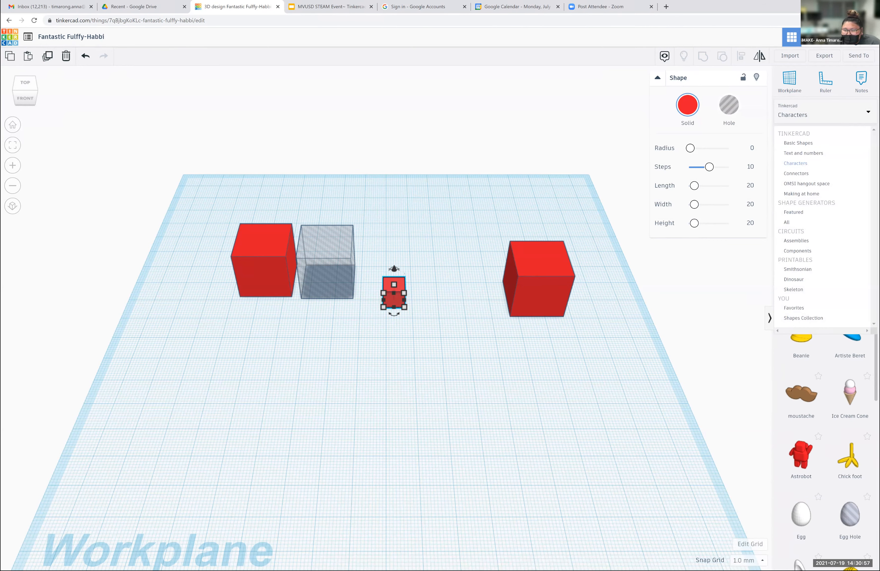
{"action": "left_click", "coordinate": [793, 279]}
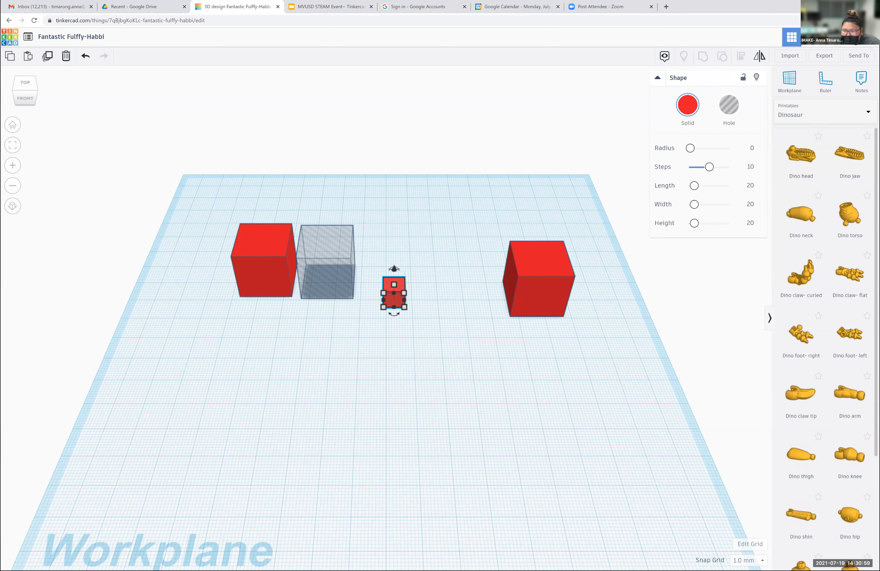
{"action": "left_click", "coordinate": [823, 114]}
{"action": "left_click", "coordinate": [793, 289]}
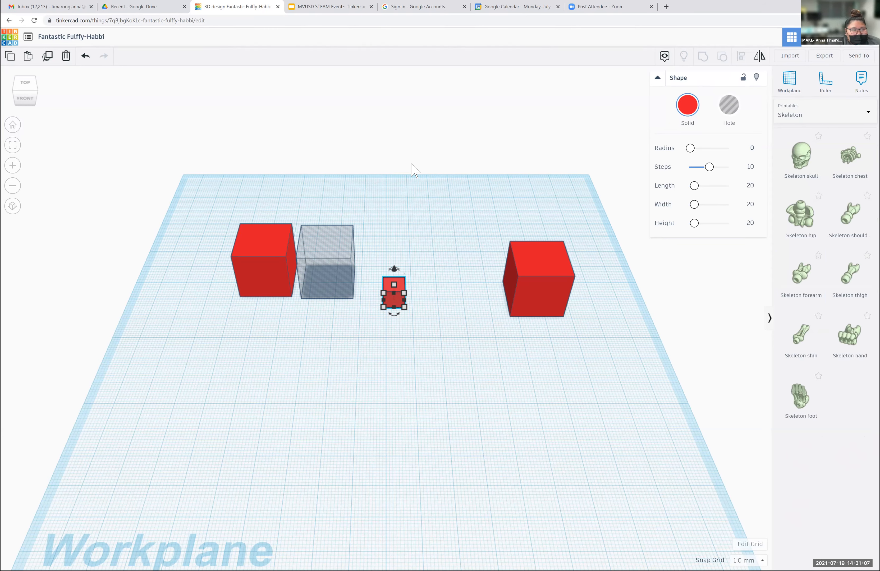
{"action": "left_click", "coordinate": [29, 41]}
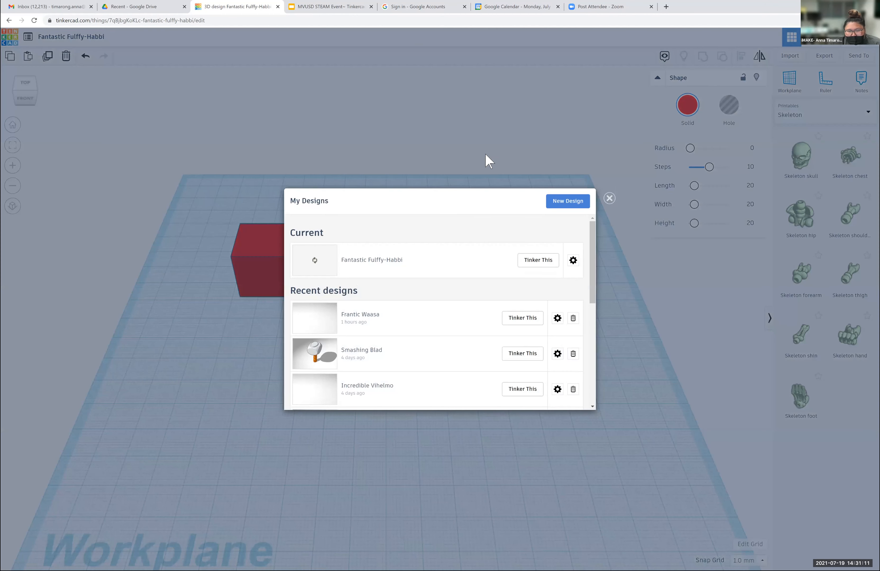
{"action": "left_click", "coordinate": [609, 198]}
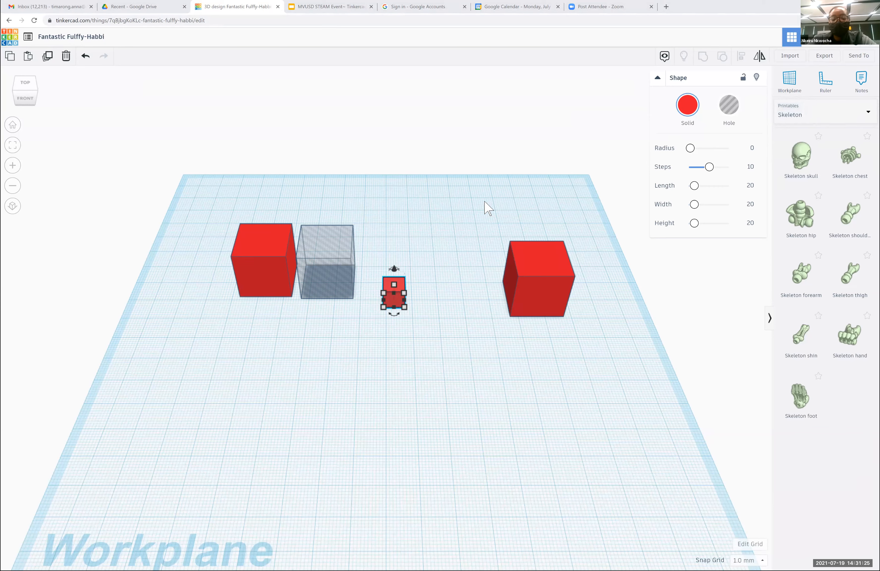
- Move the leftmost red box toward the workplane's left edge and place a duplicate shifted right so that it partly overlaps the original
{"action": "left_click", "coordinate": [267, 265]}
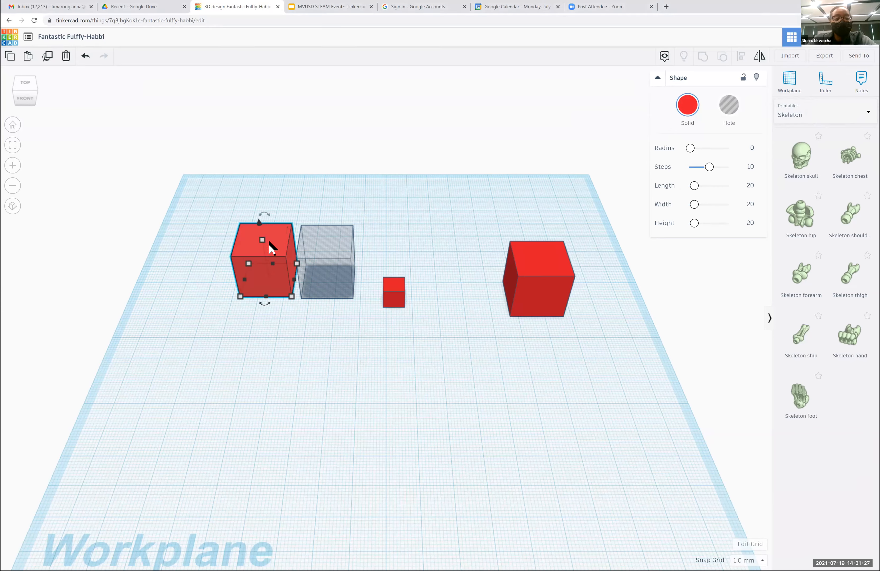
{"action": "left_click_drag", "start_coordinate": [282, 240], "coordinate": [181, 297]}
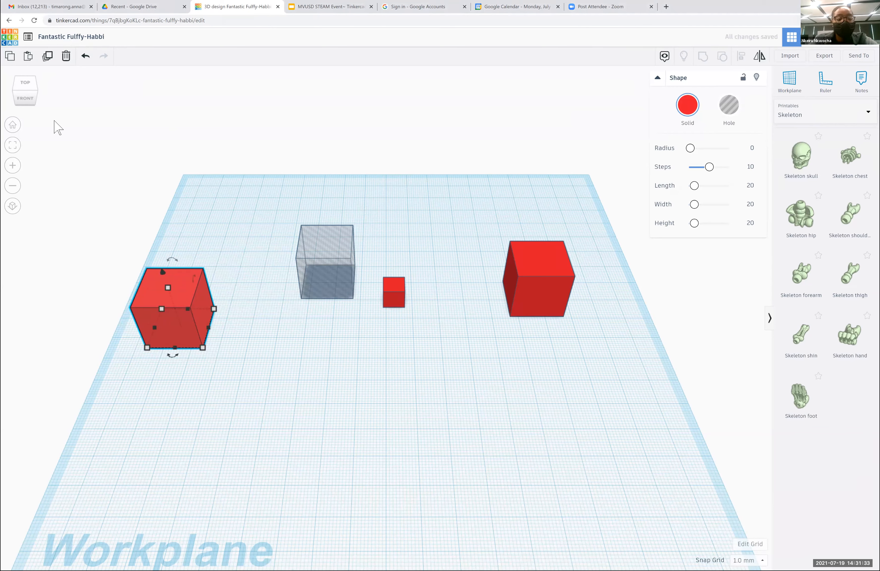
{"action": "left_click", "coordinate": [51, 60]}
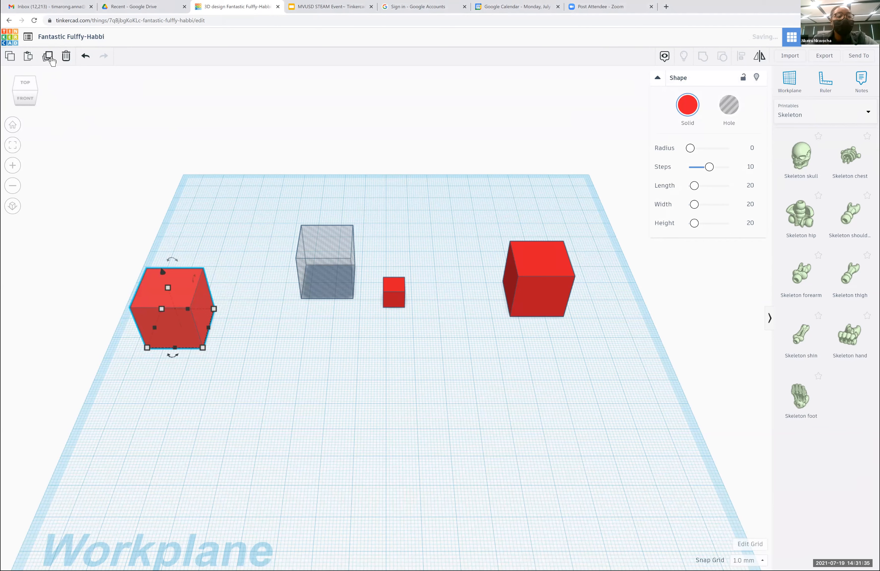
{"action": "key", "text": "Right"}
{"action": "key", "text": "Right"}
{"action": "key", "text": "Right"}
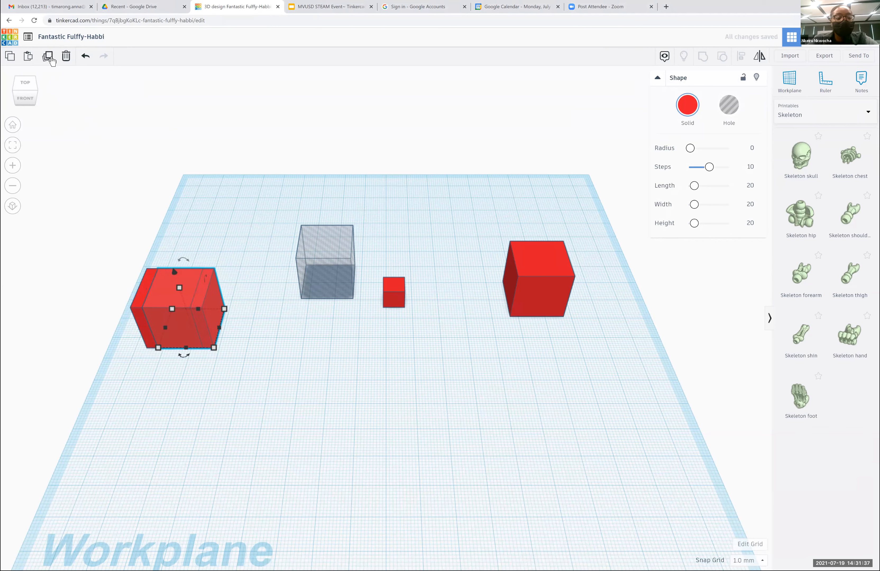
{"action": "key", "text": "Right"}
{"action": "key", "text": "Right"}
{"action": "key", "text": "Right"}
{"action": "key", "text": "Right"}
{"action": "key", "text": "Right"}
{"action": "key", "text": "Right"}
{"action": "key", "text": "Right"}
{"action": "key", "text": "Right"}
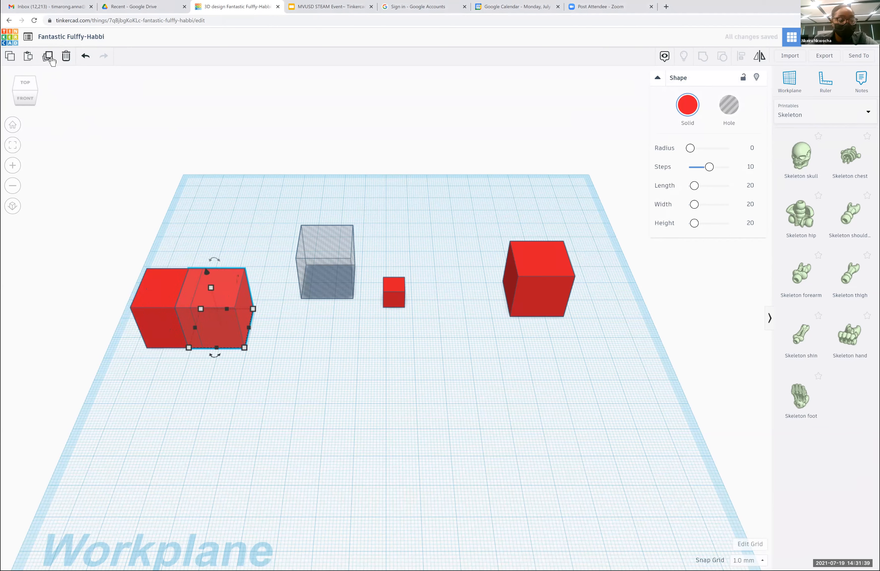
- Rotate the shifted copy by -22.5° on the workplane and duplicate it so the shift and rotation repeat
{"action": "left_click_drag", "start_coordinate": [214, 355], "coordinate": [234, 356]}
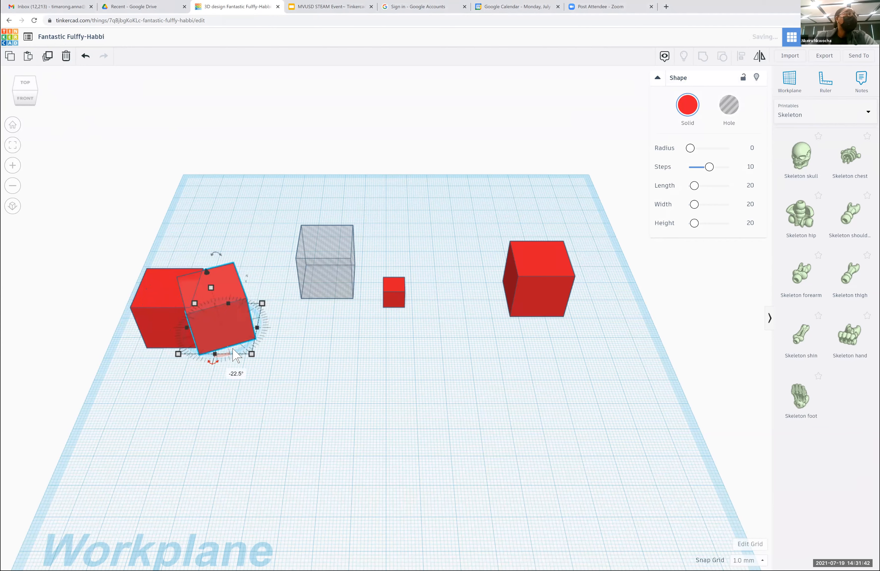
{"action": "left_click", "coordinate": [47, 57]}
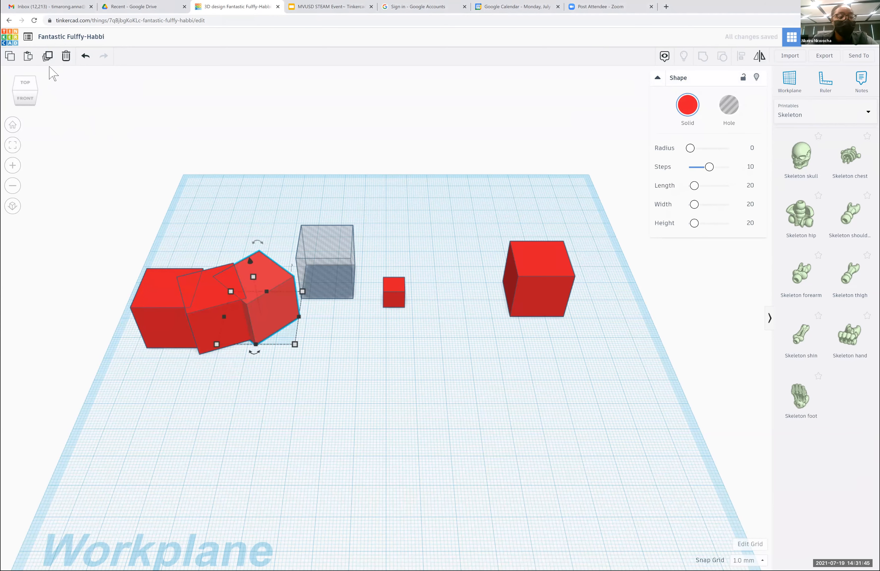
- Keep duplicating the rotated box so the repeated shift and rotation build an almost closed ring of boxes
{"action": "left_click", "coordinate": [51, 61]}
{"action": "left_click", "coordinate": [51, 61]}
{"action": "left_click", "coordinate": [52, 62]}
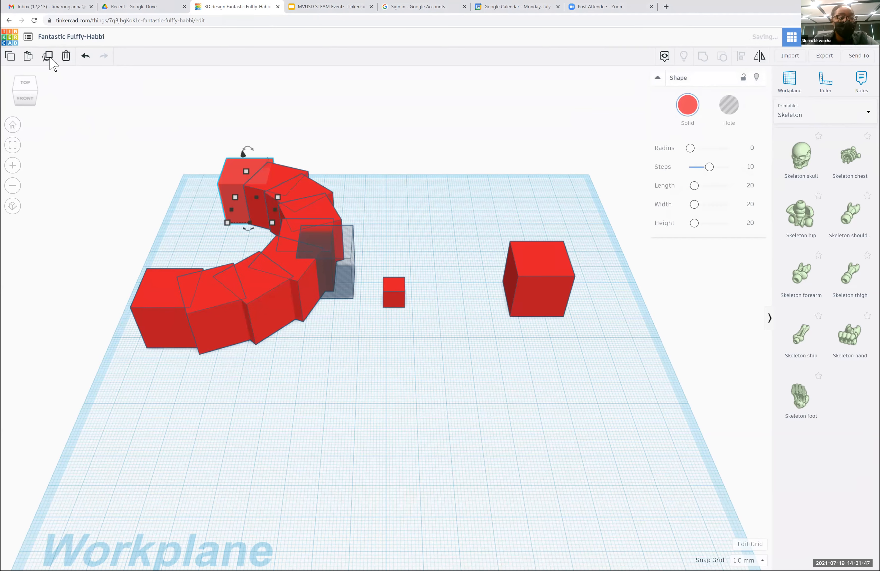
{"action": "left_click", "coordinate": [51, 60]}
{"action": "left_click", "coordinate": [51, 61]}
{"action": "left_click", "coordinate": [52, 61]}
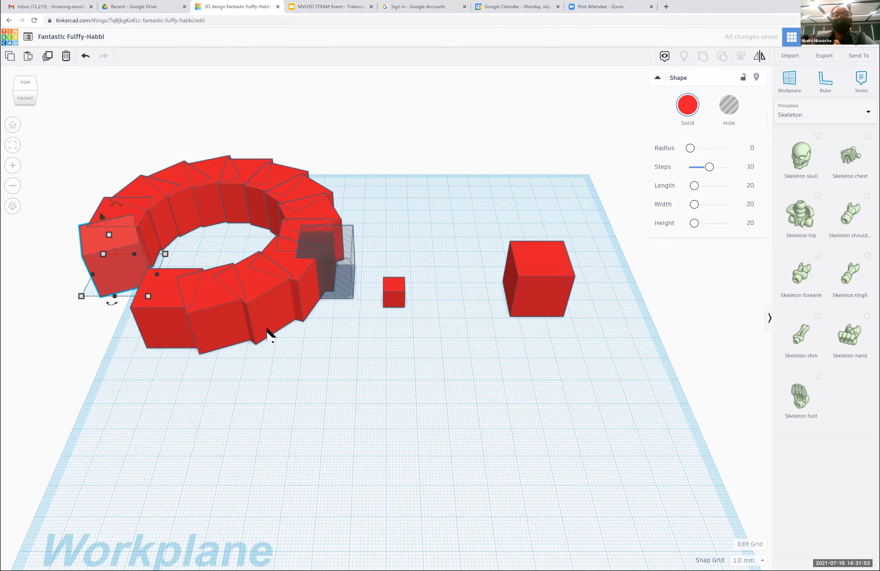
- Duplicate the separate large box on the workplane's right side and shift the copy right so it partly overlaps the original
{"action": "left_click", "coordinate": [549, 268]}
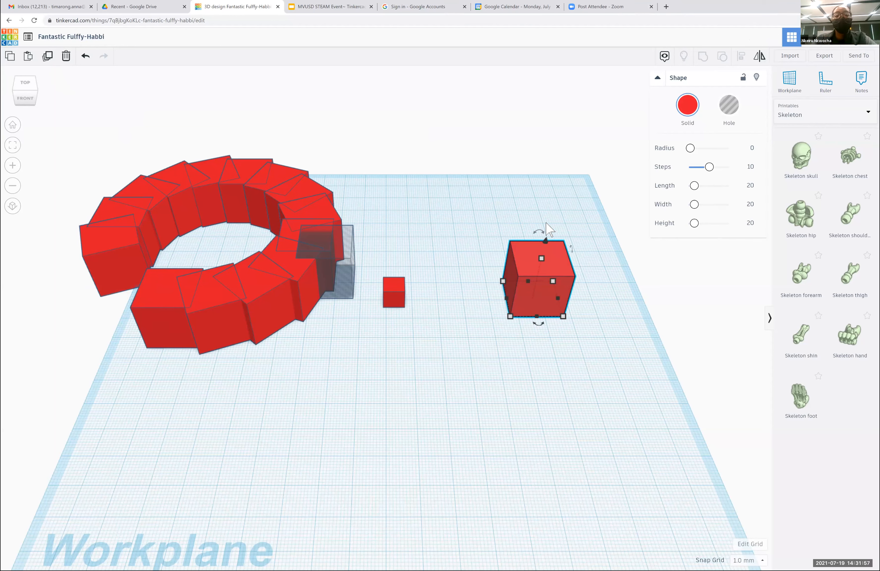
{"action": "left_click", "coordinate": [48, 55]}
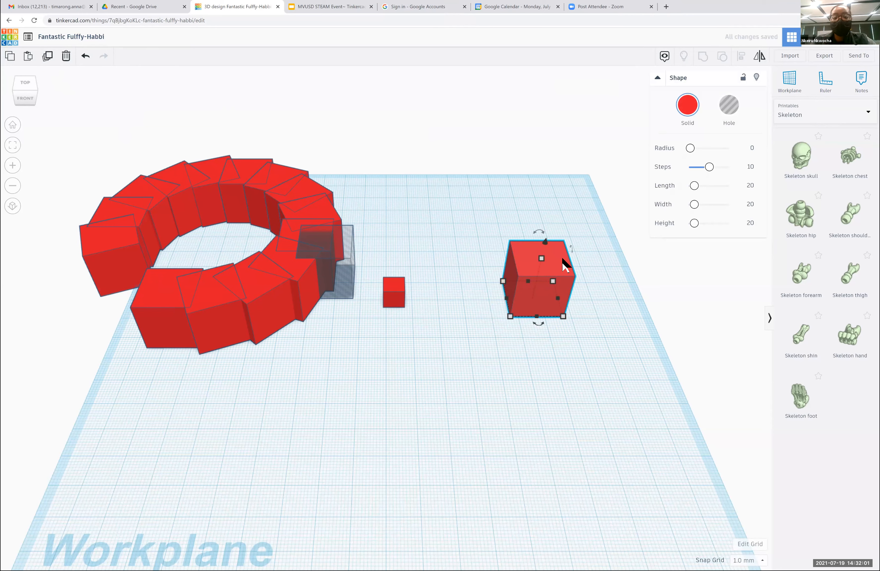
{"action": "key", "text": "Right"}
{"action": "key", "text": "Right"}
{"action": "key", "text": "Right"}
{"action": "key", "text": "Right"}
{"action": "key", "text": "Right"}
{"action": "key", "text": "Right"}
{"action": "key", "text": "Right"}
{"action": "key", "text": "Right"}
{"action": "key", "text": "Right"}
{"action": "key", "text": "Right"}
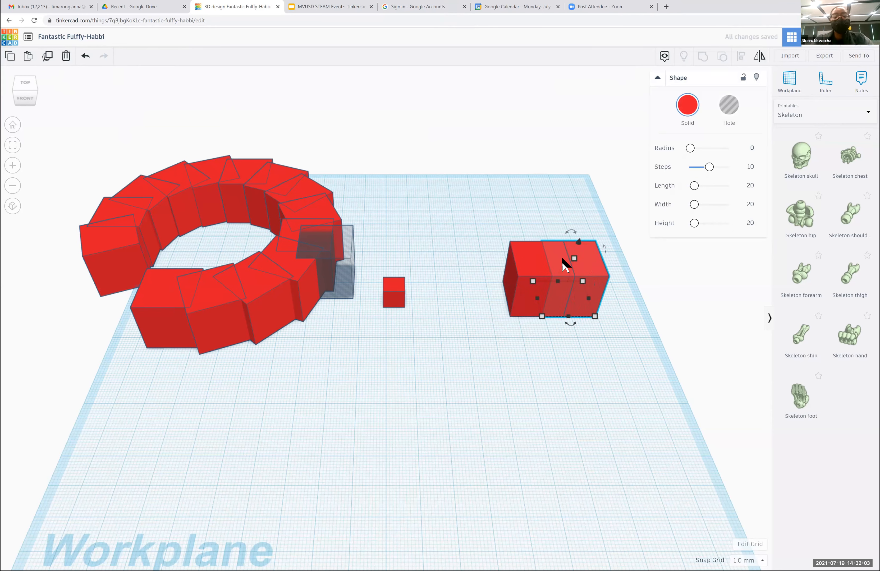
- Raise the overlapping copy 11 mm and rotate it -22.5° in the workplane's plane
{"action": "left_click_drag", "start_coordinate": [584, 242], "coordinate": [584, 216]}
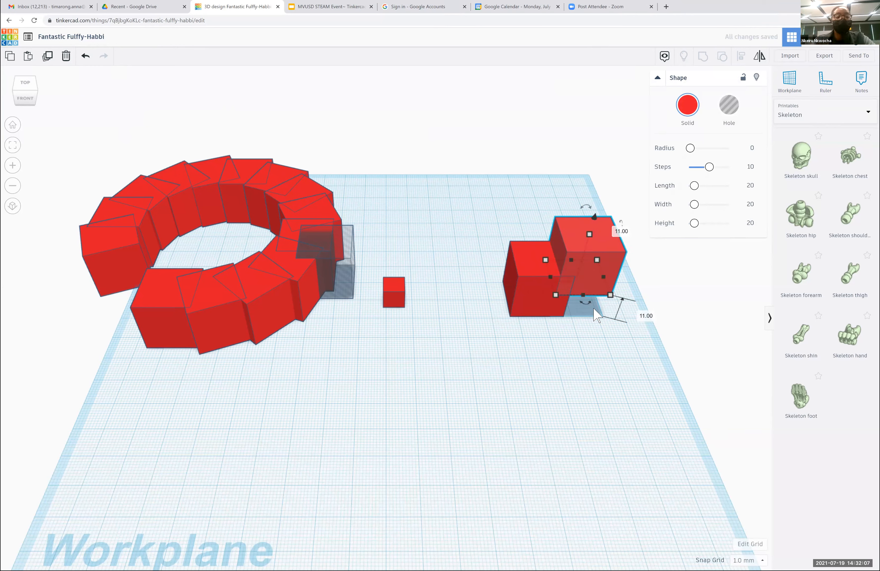
{"action": "left_click_drag", "start_coordinate": [585, 302], "coordinate": [596, 301]}
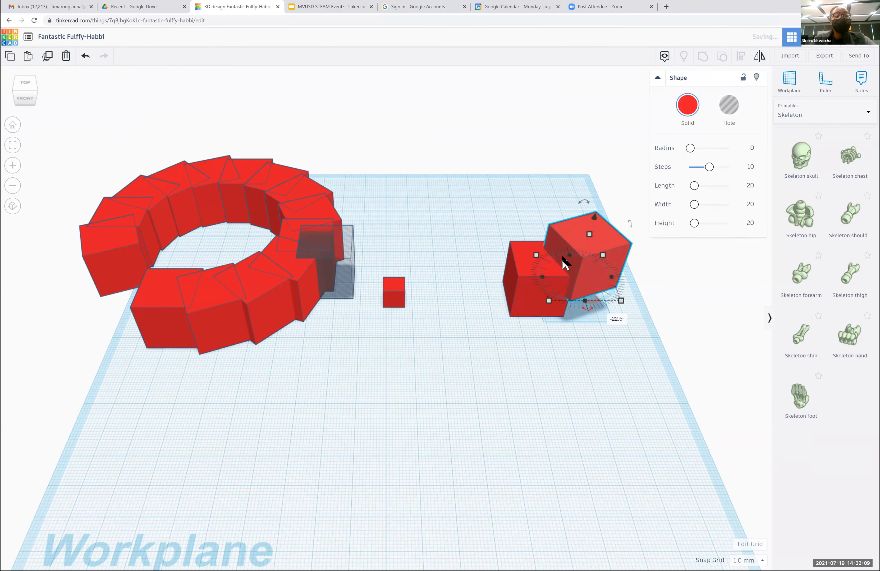
- Duplicate the raised, rotated box repeatedly to build a rising spiral staircase of boxes
{"action": "left_click", "coordinate": [50, 57]}
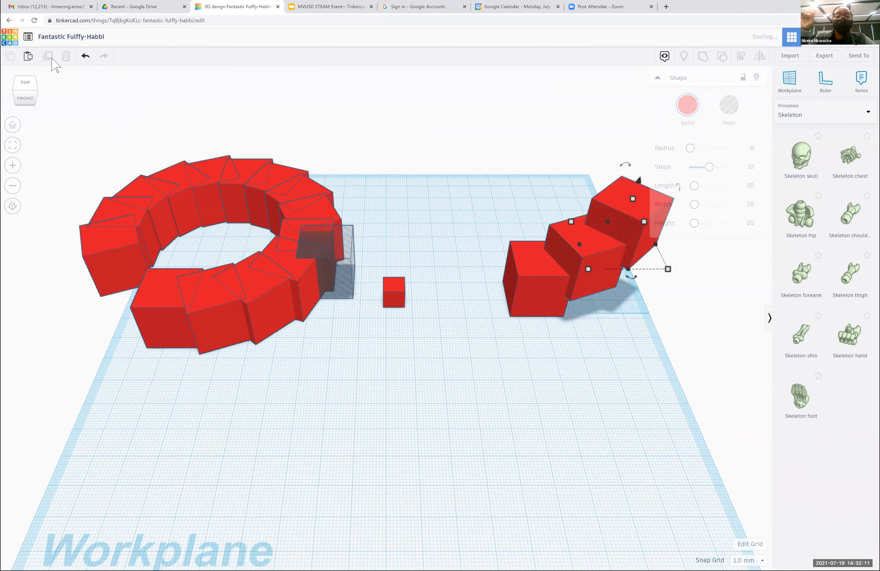
{"action": "left_click", "coordinate": [52, 58]}
{"action": "left_click", "coordinate": [51, 58]}
{"action": "left_click", "coordinate": [52, 58]}
{"action": "left_click", "coordinate": [52, 58]}
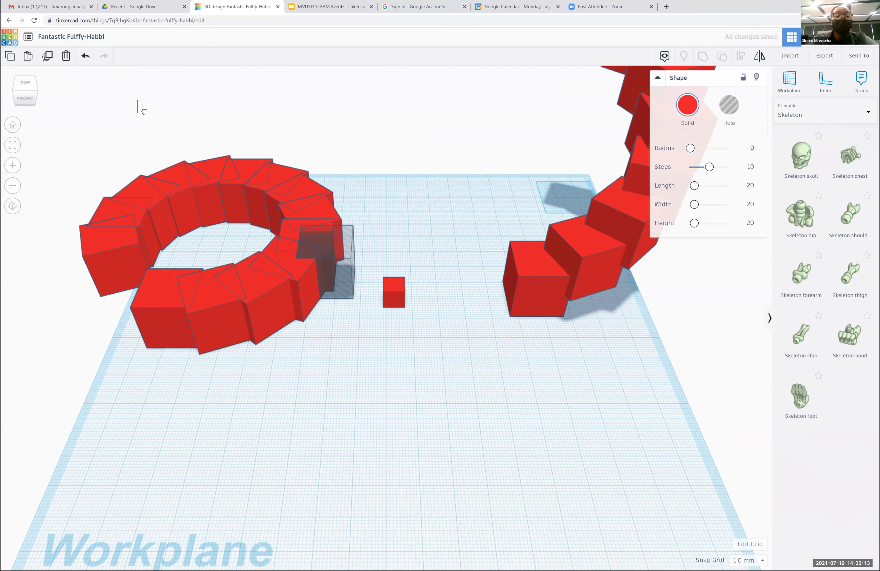
{"action": "scroll", "coordinate": [138, 104], "scroll_direction": "down", "scroll_amount": 6}
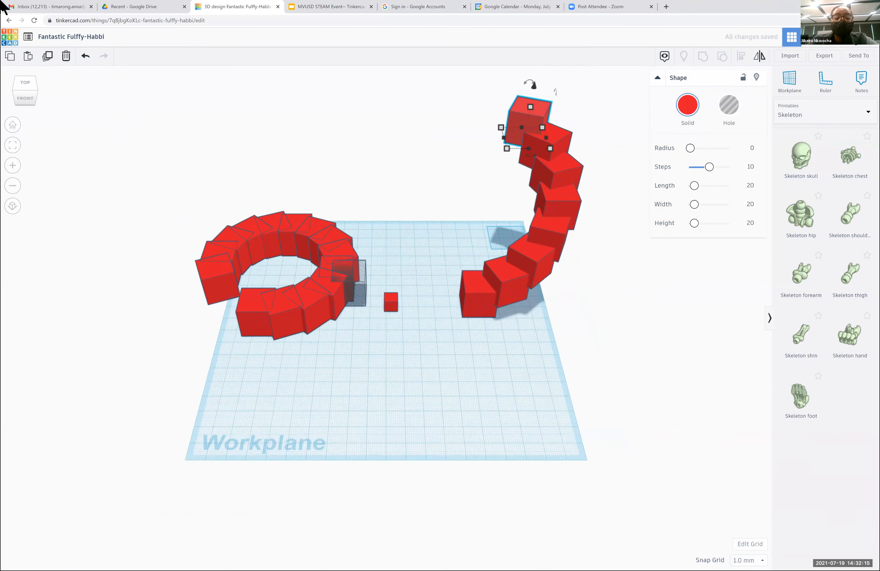
{"action": "left_click", "coordinate": [53, 60]}
{"action": "left_click", "coordinate": [52, 60]}
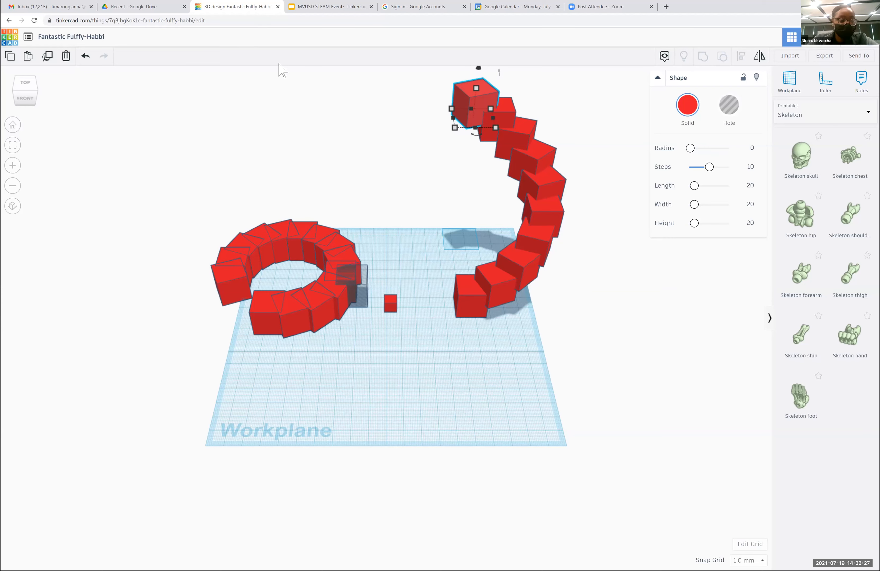
- Delete all shapes from the workplane and start a new blank 3D design
{"action": "left_click_drag", "start_coordinate": [133, 99], "coordinate": [585, 411]}
{"action": "key", "text": "Delete"}
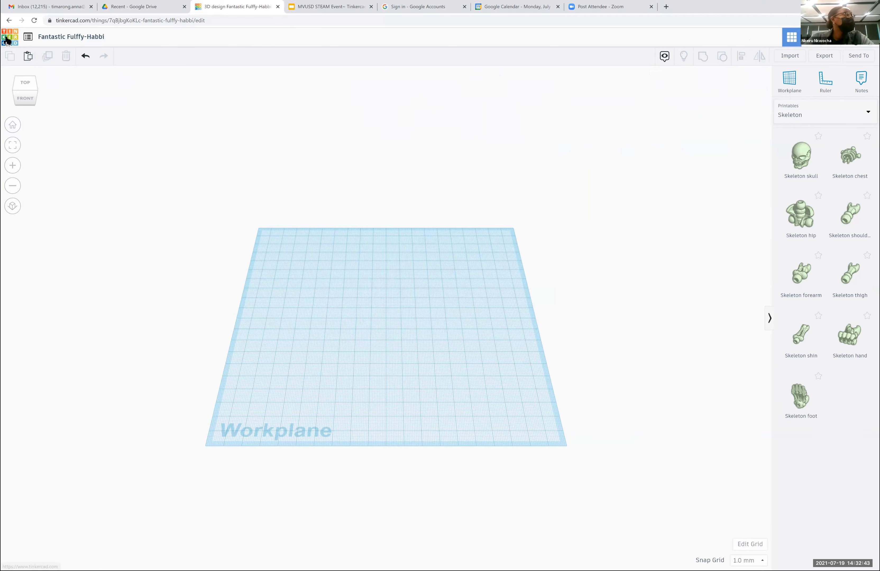
{"action": "left_click", "coordinate": [30, 48]}
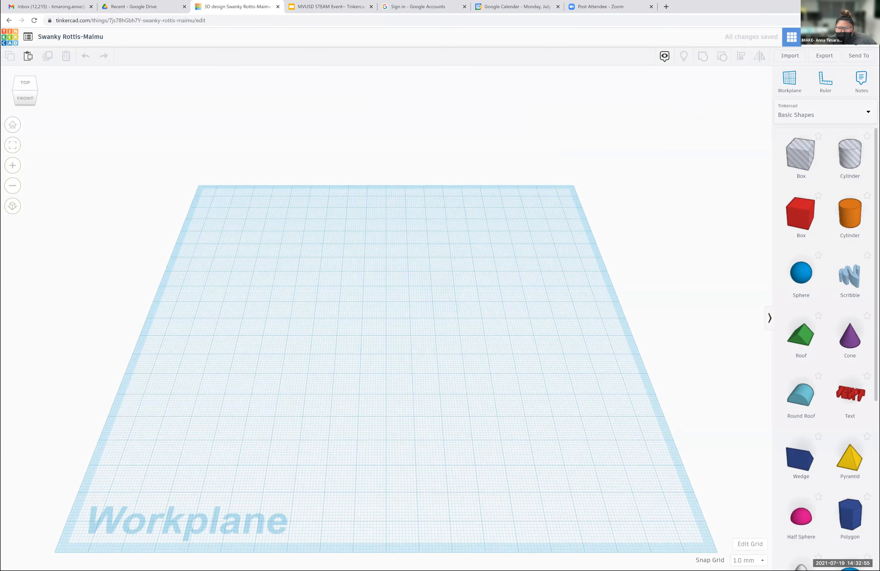
- Place a sphere toward the workplane's back left and a ring near its front centre, and slightly widen the ring's profile
{"action": "left_click_drag", "start_coordinate": [801, 274], "coordinate": [315, 267]}
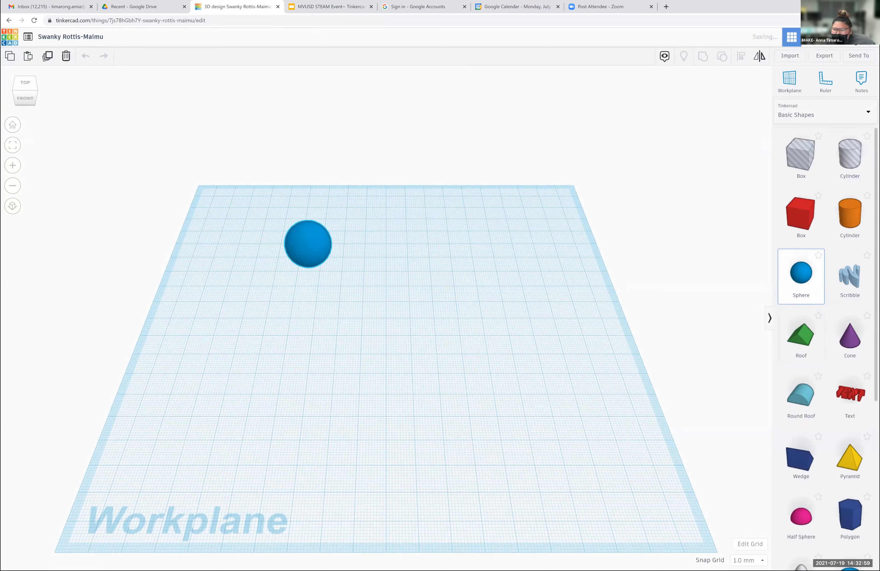
{"action": "scroll", "coordinate": [827, 334], "scroll_direction": "down", "scroll_amount": 7}
{"action": "left_click_drag", "start_coordinate": [850, 482], "coordinate": [373, 439]}
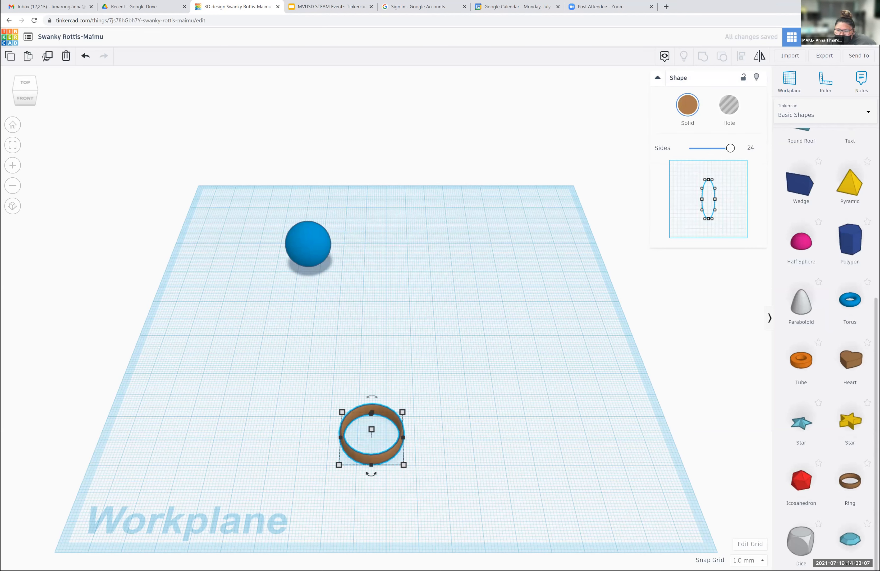
{"action": "mouse_move", "coordinate": [715, 199]}
{"action": "left_mouse_down"}
{"action": "mouse_move", "coordinate": [734, 196]}
{"action": "mouse_move", "coordinate": [717, 197]}
{"action": "left_mouse_up"}
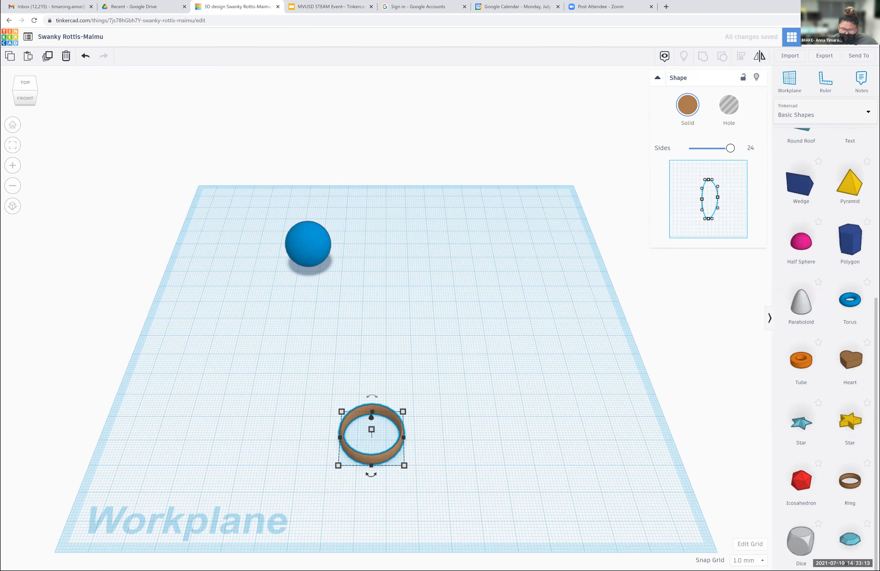
{"action": "mouse_move", "coordinate": [730, 148]}
{"action": "left_mouse_down"}
{"action": "mouse_move", "coordinate": [689, 148]}
{"action": "mouse_move", "coordinate": [730, 148]}
{"action": "left_mouse_up"}
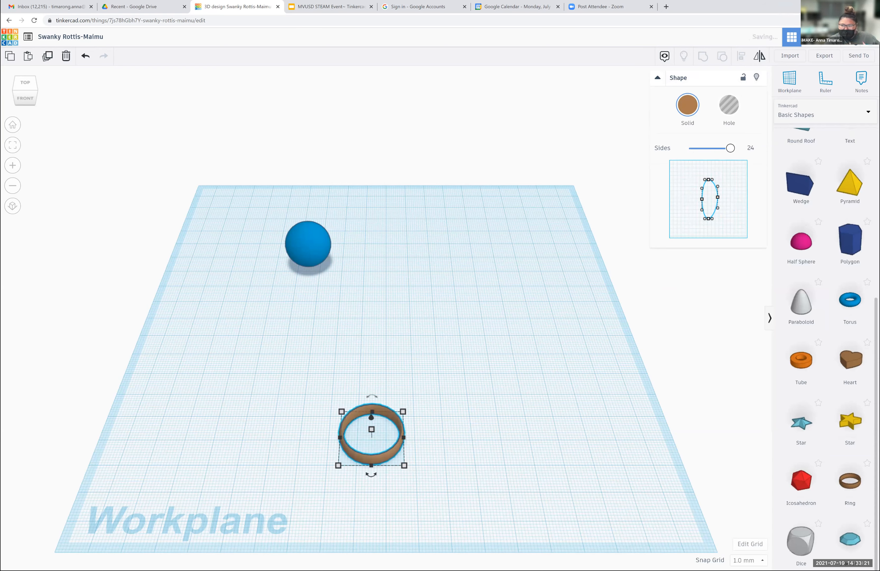
- Set the sphere's steps to 24 and stretch its base at two corners into a wide, flattened ellipsoid
{"action": "left_click", "coordinate": [325, 241]}
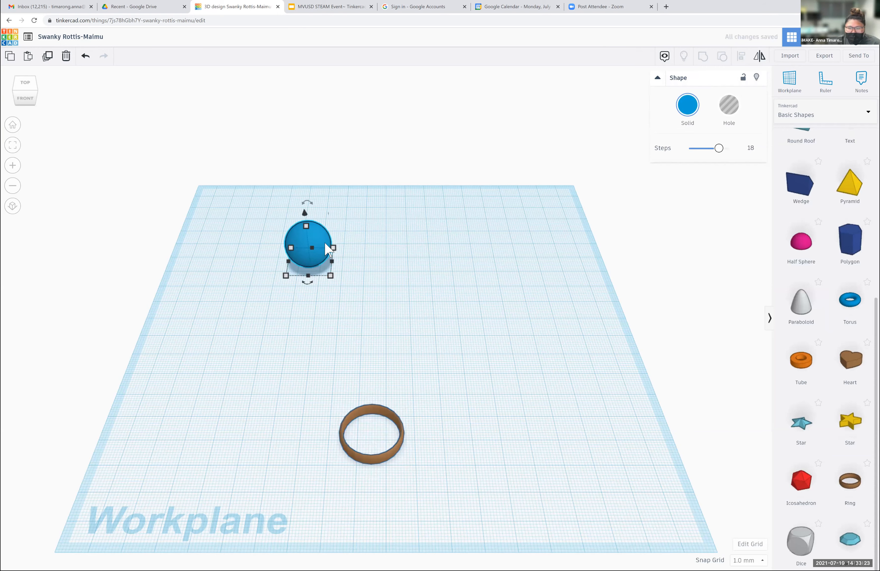
{"action": "mouse_move", "coordinate": [719, 148]}
{"action": "left_mouse_down"}
{"action": "mouse_move", "coordinate": [689, 148]}
{"action": "mouse_move", "coordinate": [730, 148]}
{"action": "left_mouse_up"}
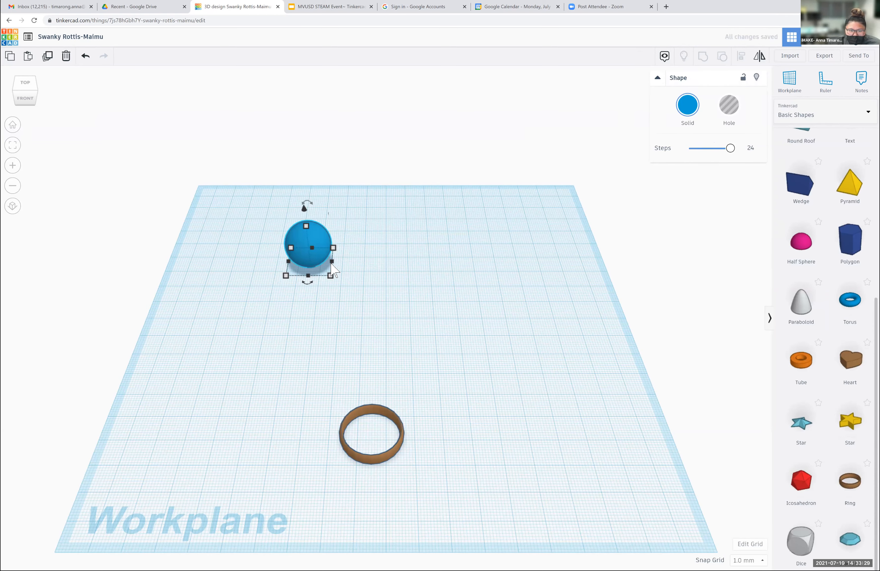
{"action": "left_click_drag", "start_coordinate": [330, 275], "coordinate": [358, 290]}
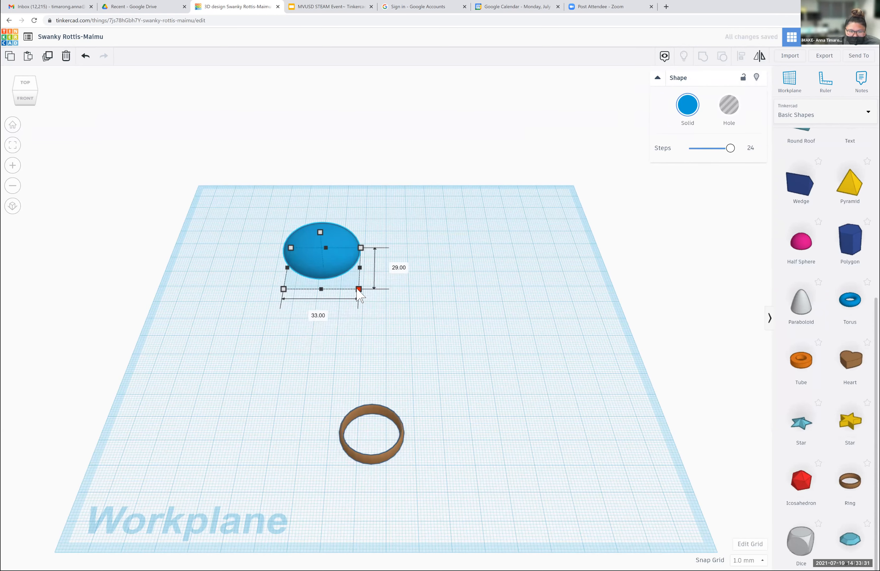
{"action": "left_click_drag", "start_coordinate": [284, 288], "coordinate": [248, 325]}
{"action": "left_click", "coordinate": [474, 375]}
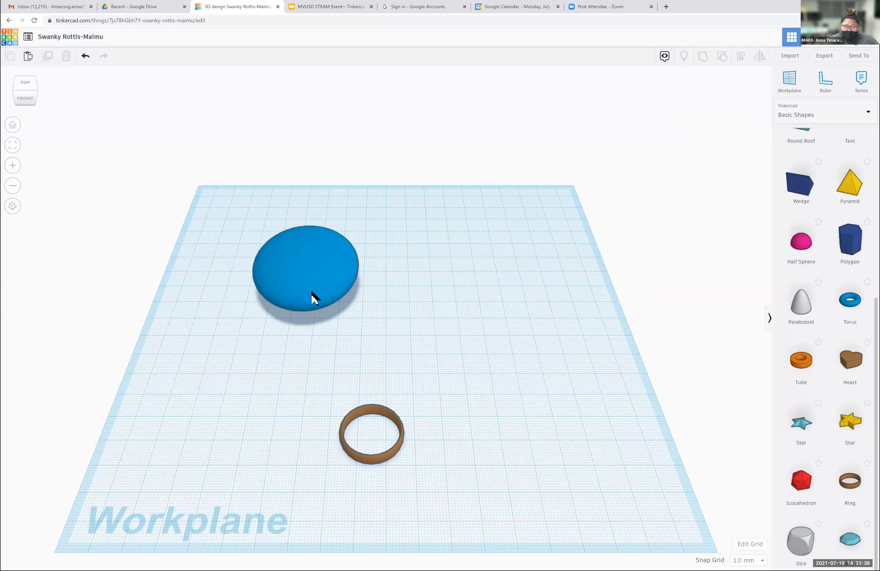
- Move the stretched sphere 17 mm left and 47 mm forward, and turn the ring into a hole
{"action": "left_click_drag", "start_coordinate": [304, 304], "coordinate": [247, 385]}
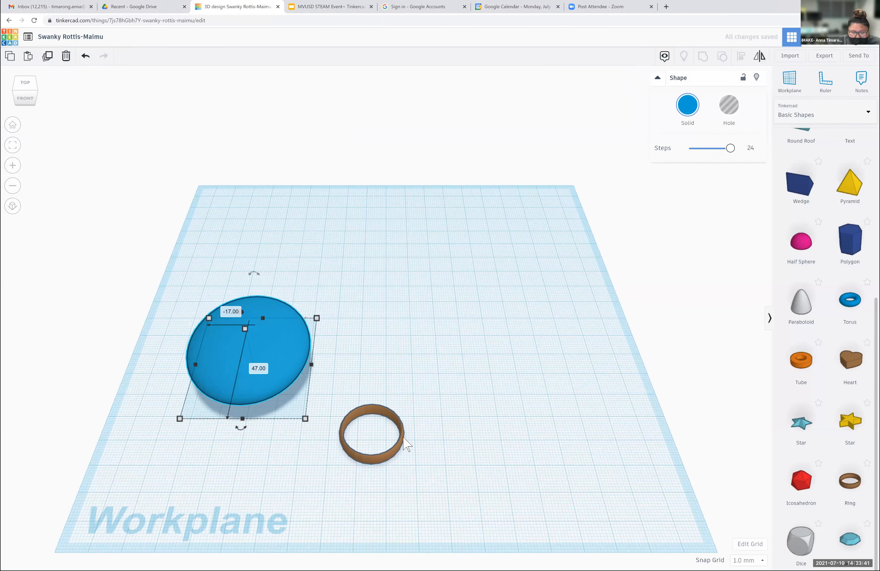
{"action": "left_click", "coordinate": [404, 443]}
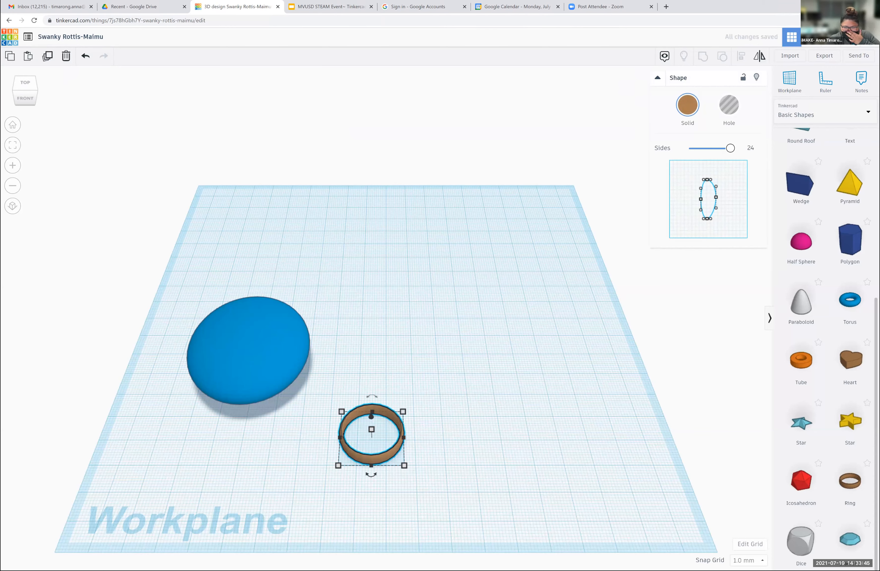
{"action": "key", "text": "h"}
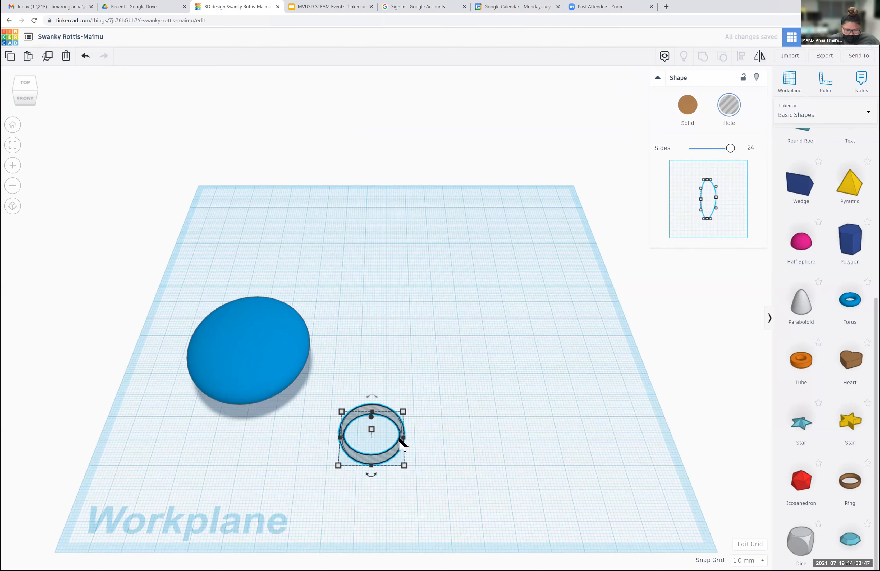
- Position the ring hole on the stretched sphere and adjust both so the ring intersects the sphere's upper surface
{"action": "left_click_drag", "start_coordinate": [403, 440], "coordinate": [254, 297]}
{"action": "left_click_drag", "start_coordinate": [264, 348], "coordinate": [278, 370], "text": "shift"}
{"action": "mouse_move", "coordinate": [249, 325]}
{"action": "left_mouse_down"}
{"action": "mouse_move", "coordinate": [249, 334]}
{"action": "mouse_move", "coordinate": [257, 322]}
{"action": "mouse_move", "coordinate": [250, 310]}
{"action": "mouse_move", "coordinate": [257, 321]}
{"action": "left_mouse_up"}
{"action": "key", "text": "Left"}
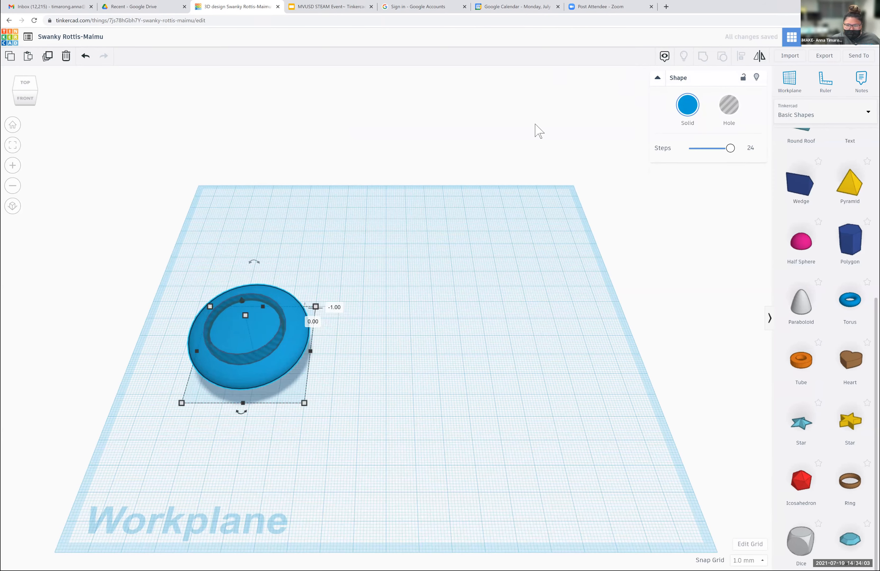
- Group the stretched sphere with the ring hole to cut a circular groove, and move the grouped shape back slightly
{"action": "left_click_drag", "start_coordinate": [195, 260], "coordinate": [304, 426]}
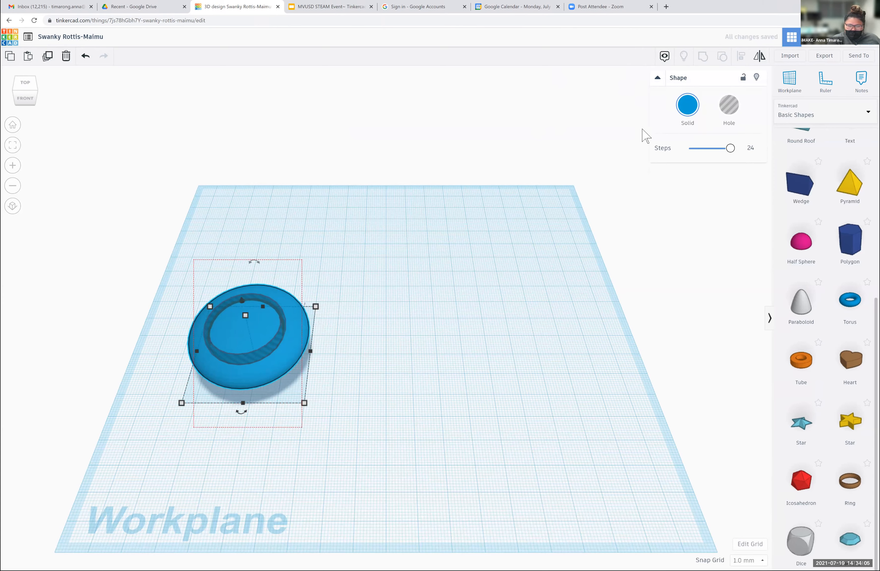
{"action": "left_click", "coordinate": [702, 56]}
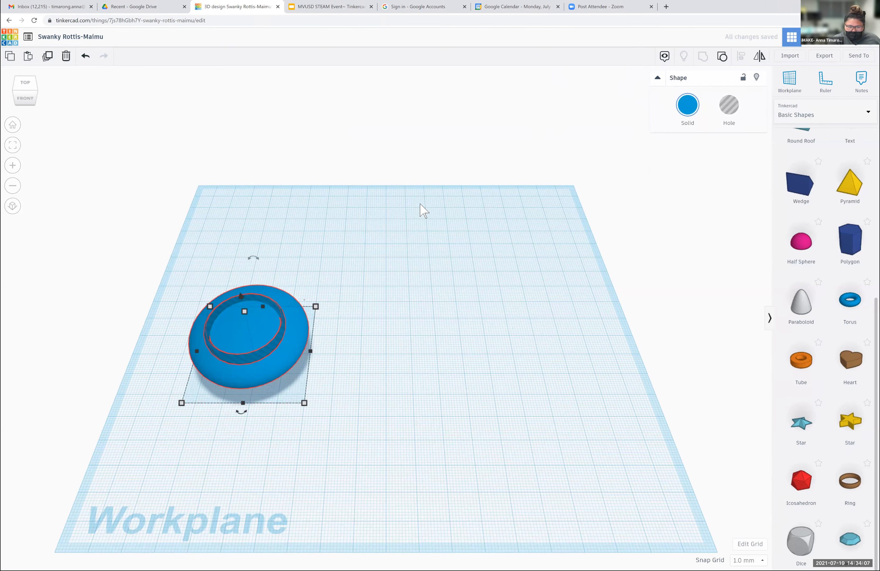
{"action": "left_click", "coordinate": [283, 238]}
{"action": "left_click_drag", "start_coordinate": [255, 322], "coordinate": [251, 298]}
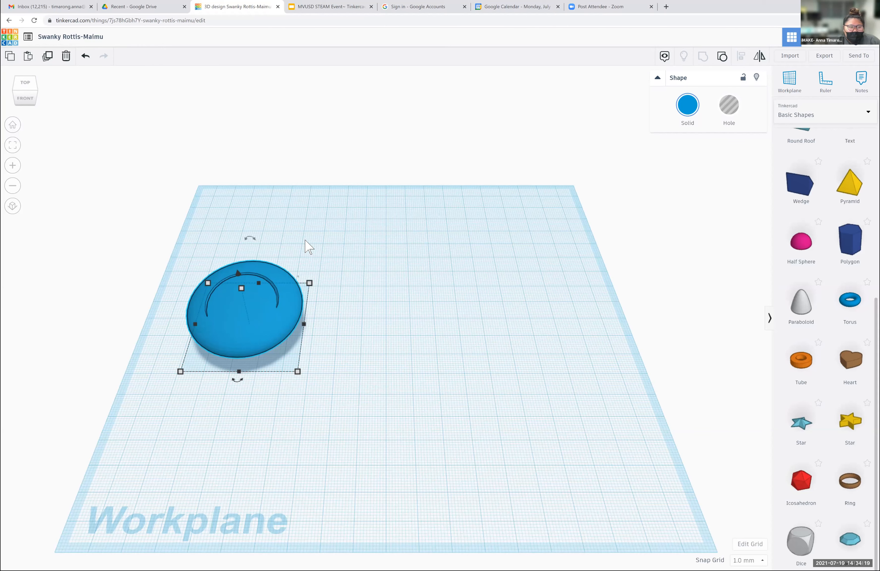
- Delete the grouped shape and return to the dashboard of recent designs
{"action": "left_click_drag", "start_coordinate": [313, 246], "coordinate": [218, 402]}
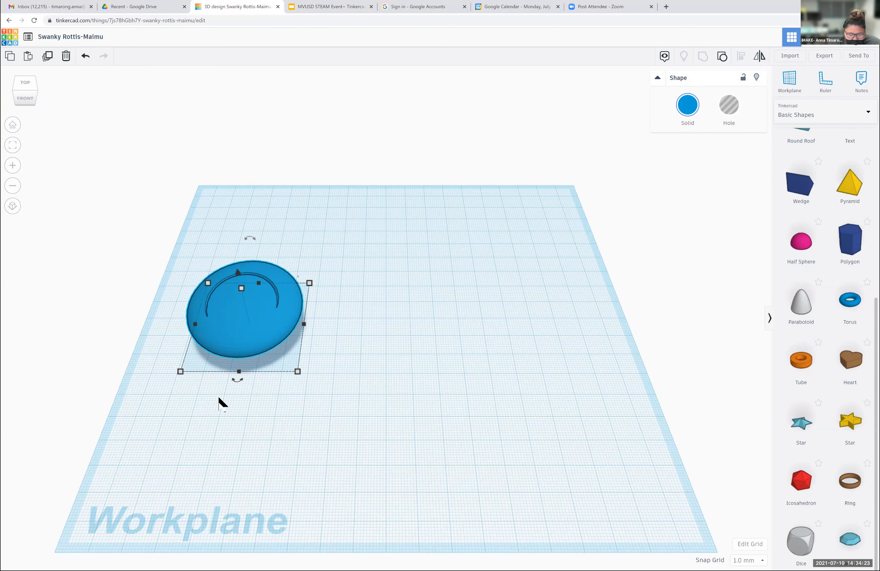
{"action": "key", "text": "Delete"}
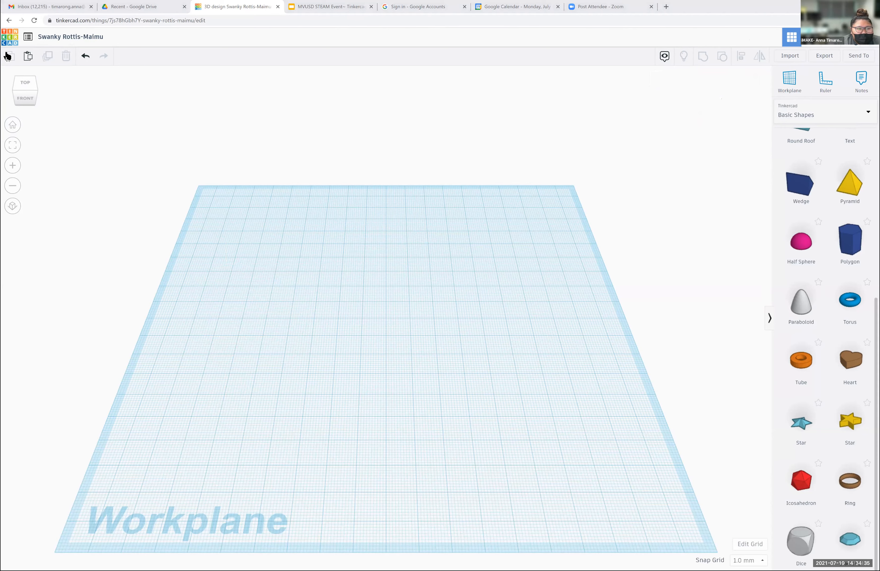
{"action": "left_click", "coordinate": [14, 38]}
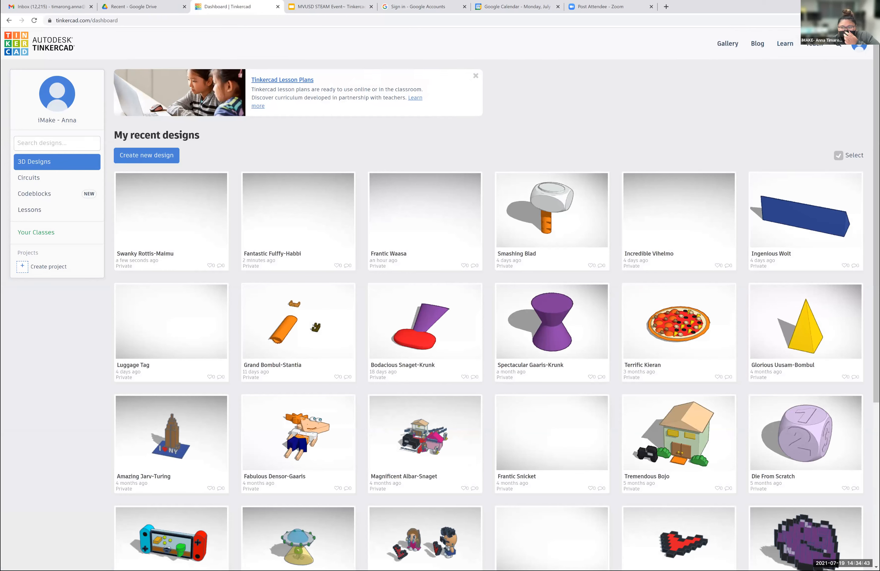
- Find the Die From Scratch lesson in the Learn section's full lesson collection and open its overview
{"action": "left_click", "coordinate": [784, 43]}
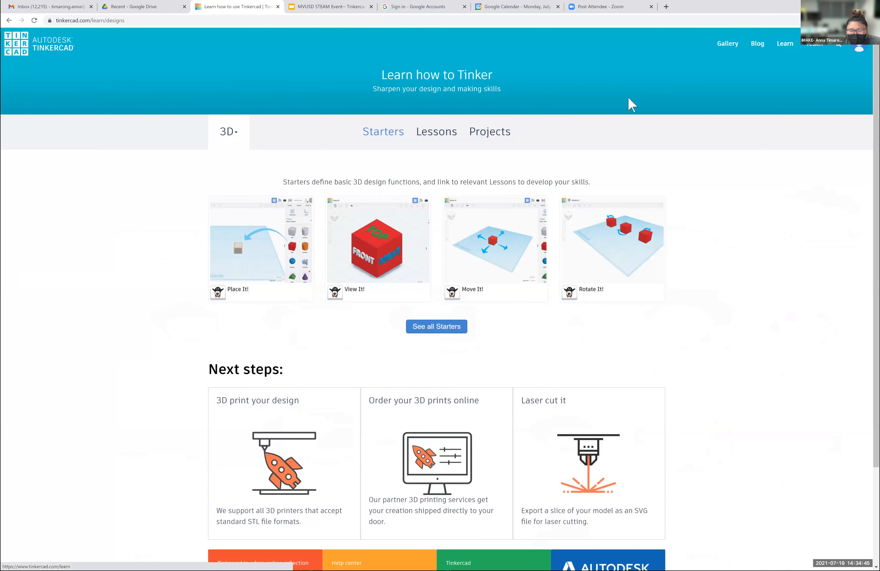
{"action": "left_click", "coordinate": [437, 145]}
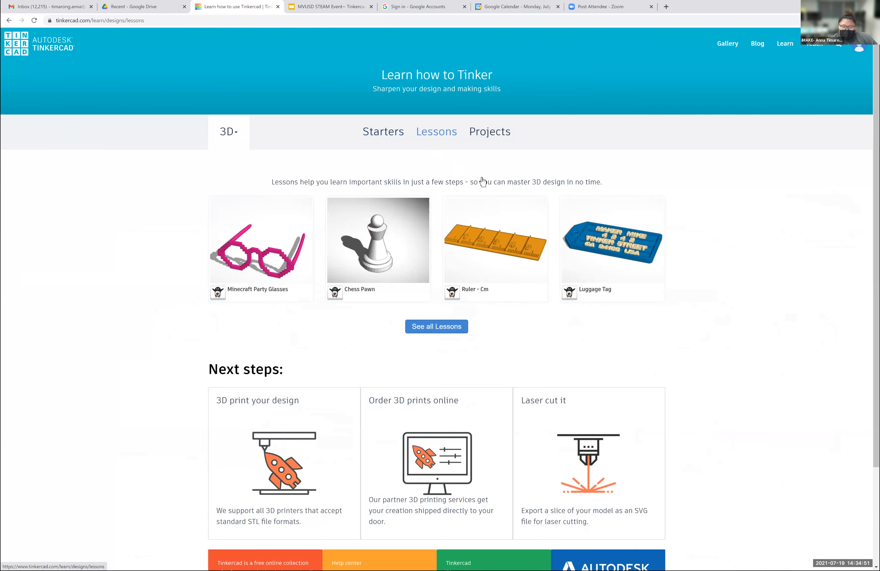
{"action": "left_click", "coordinate": [436, 331]}
{"action": "scroll", "coordinate": [591, 296], "scroll_direction": "down", "scroll_amount": 2}
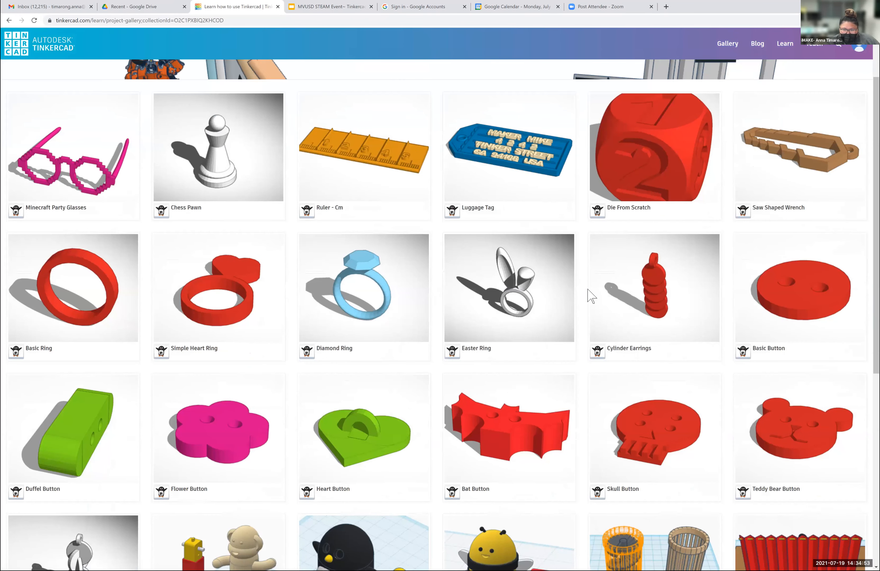
{"action": "left_click", "coordinate": [663, 163]}
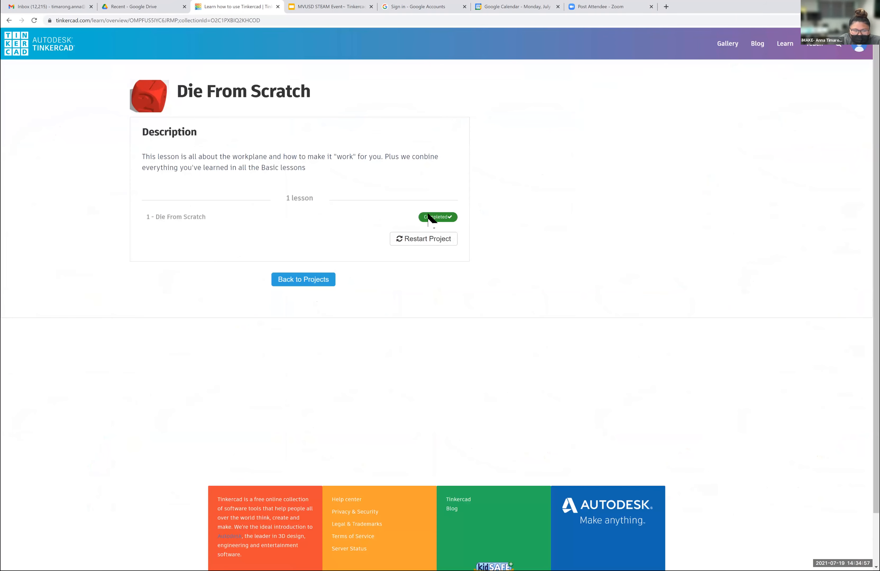
- Restart the completed Die From Scratch project, resetting its progress, and open the lesson at its first step
{"action": "left_click", "coordinate": [380, 217]}
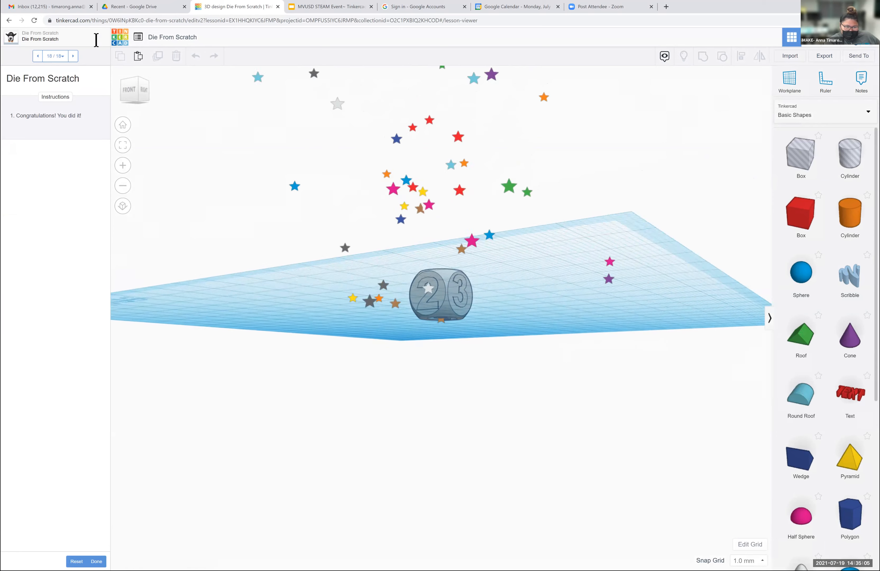
{"action": "left_click", "coordinate": [123, 128]}
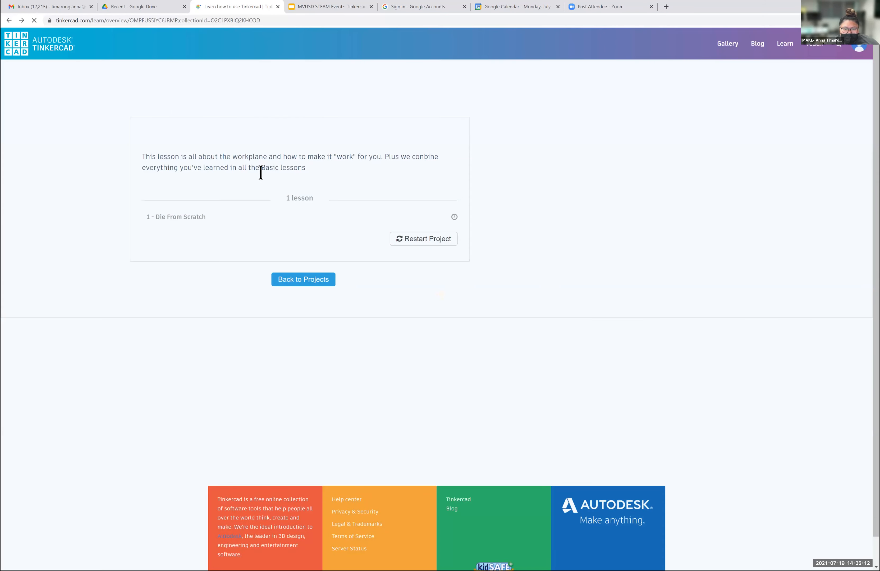
{"action": "left_click", "coordinate": [411, 246]}
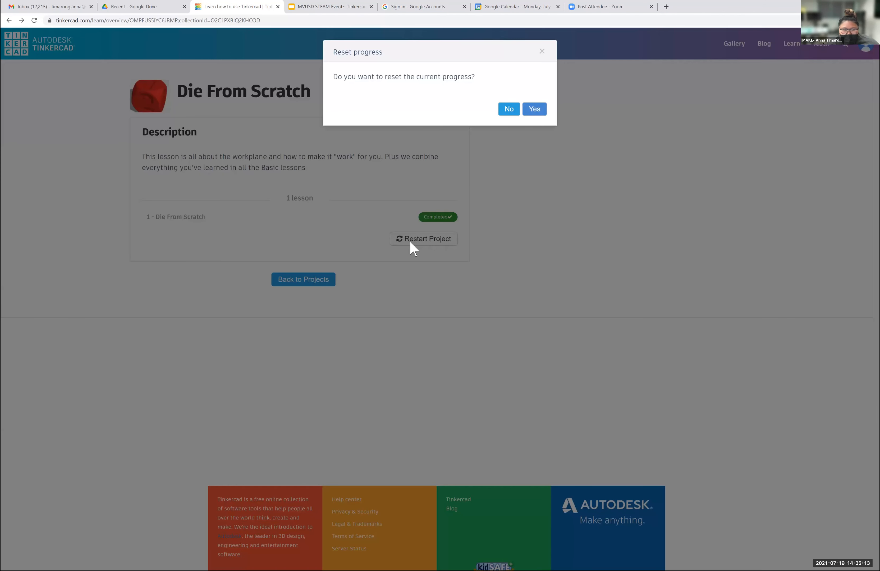
{"action": "left_click", "coordinate": [533, 111]}
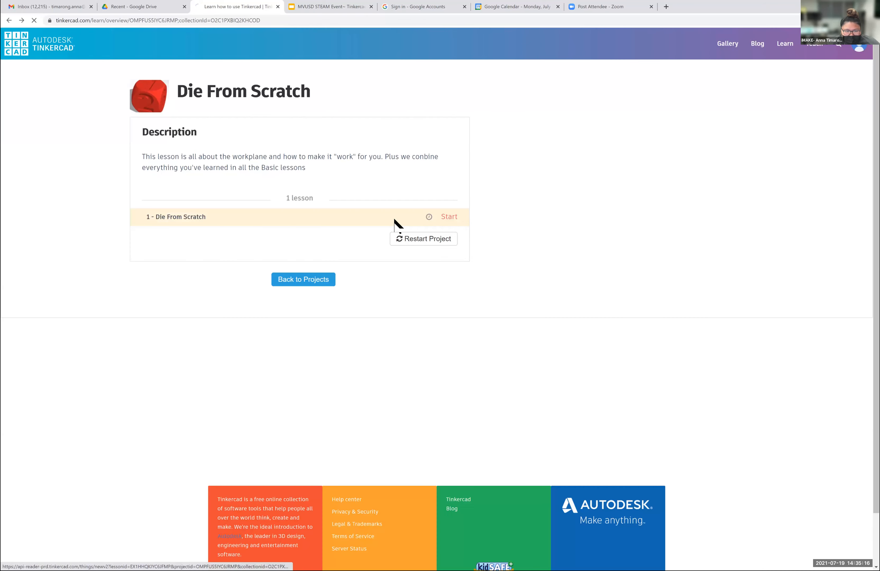
{"action": "left_click", "coordinate": [443, 219]}
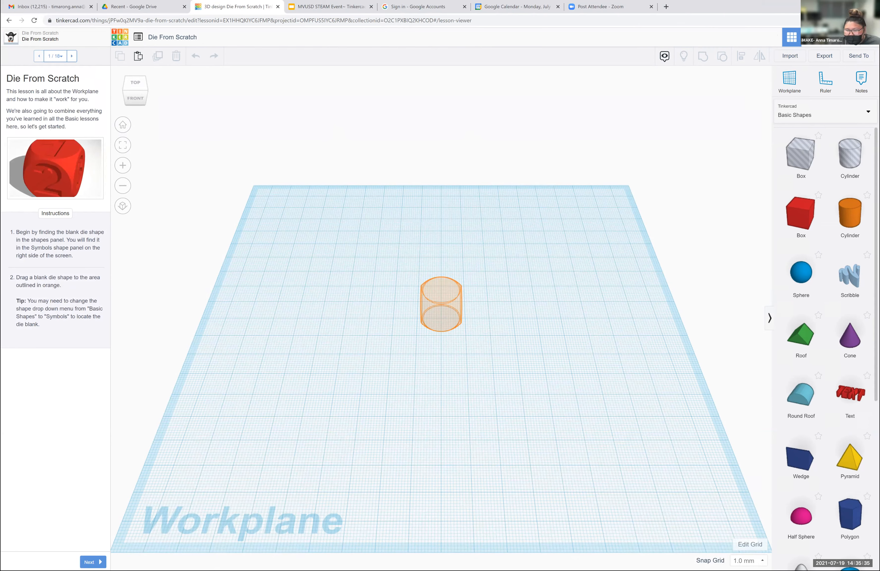
- Place the Dice shape in the orange outline and set a workplane on the die's top face
{"action": "scroll", "coordinate": [800, 243], "scroll_direction": "down", "scroll_amount": 7}
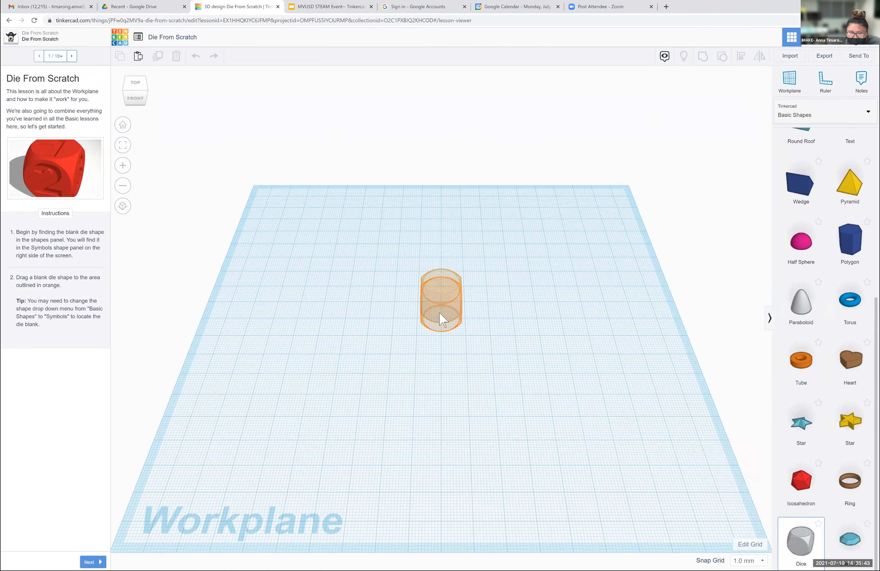
{"action": "left_click", "coordinate": [444, 325]}
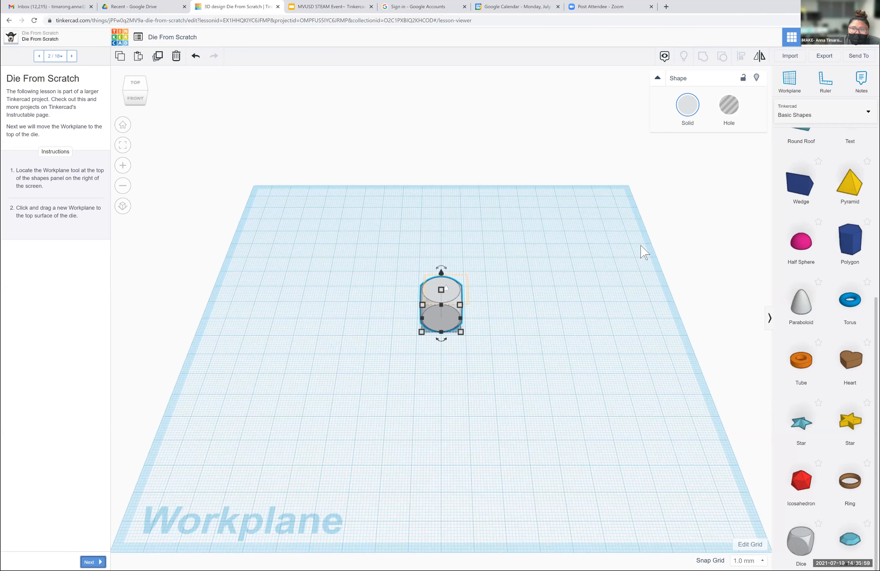
{"action": "left_click_drag", "start_coordinate": [790, 86], "coordinate": [415, 301]}
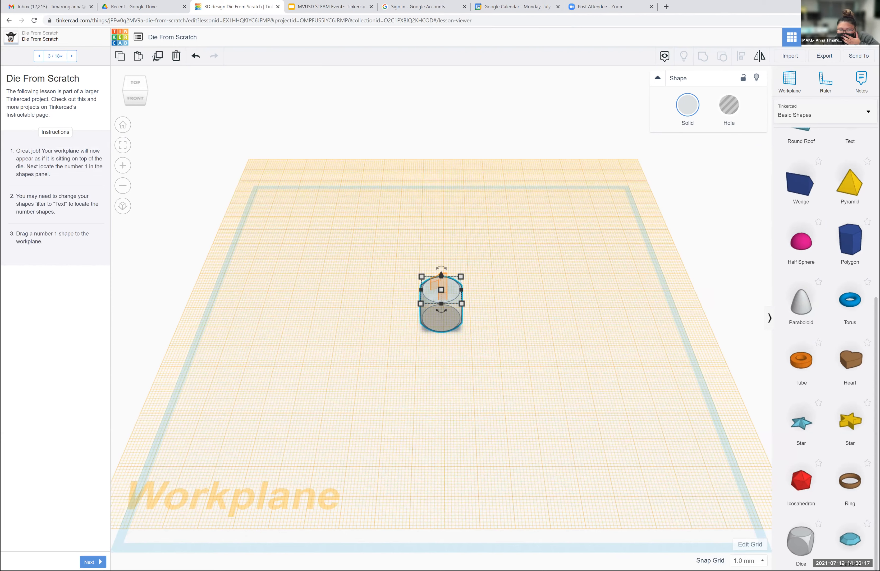
- Place the number 1 shape from the Text and numbers collection in the highlighted area on top of the die
{"action": "left_click", "coordinate": [868, 112]}
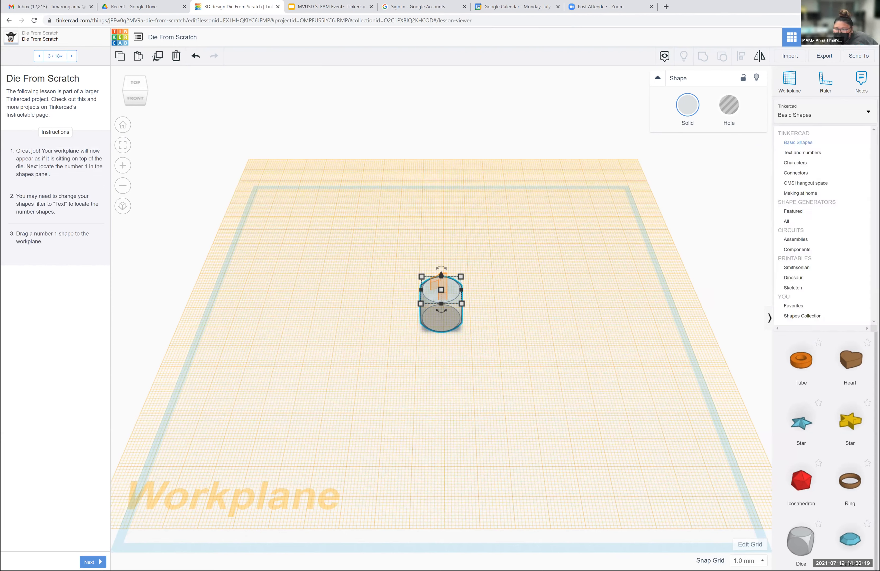
{"action": "left_click", "coordinate": [801, 152]}
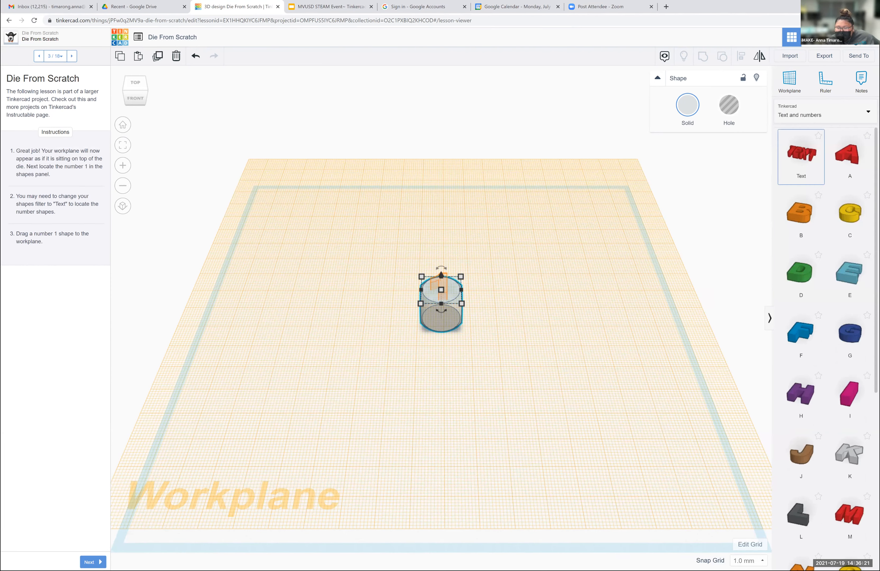
{"action": "scroll", "coordinate": [800, 248], "scroll_direction": "down", "scroll_amount": 10}
{"action": "scroll", "coordinate": [801, 248], "scroll_direction": "up", "scroll_amount": 1}
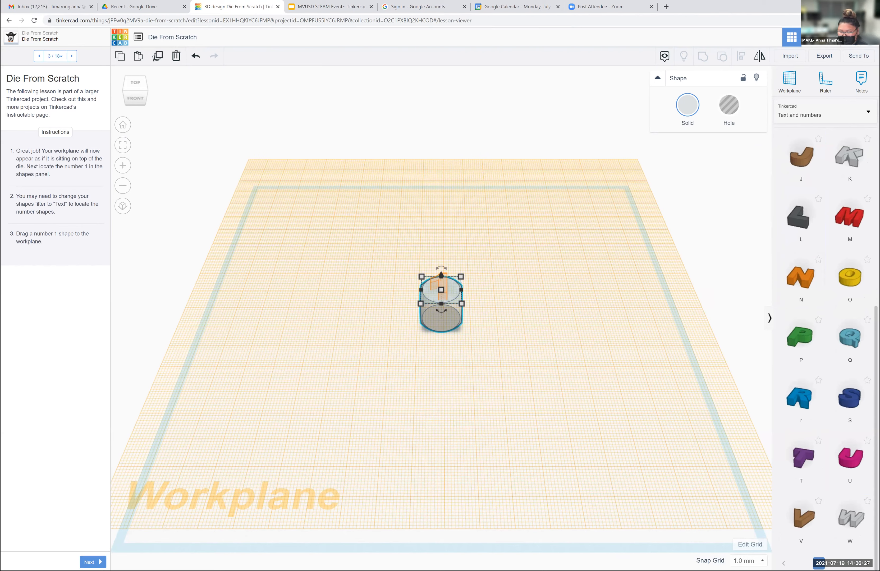
{"action": "scroll", "coordinate": [850, 521], "scroll_direction": "down", "scroll_amount": 13}
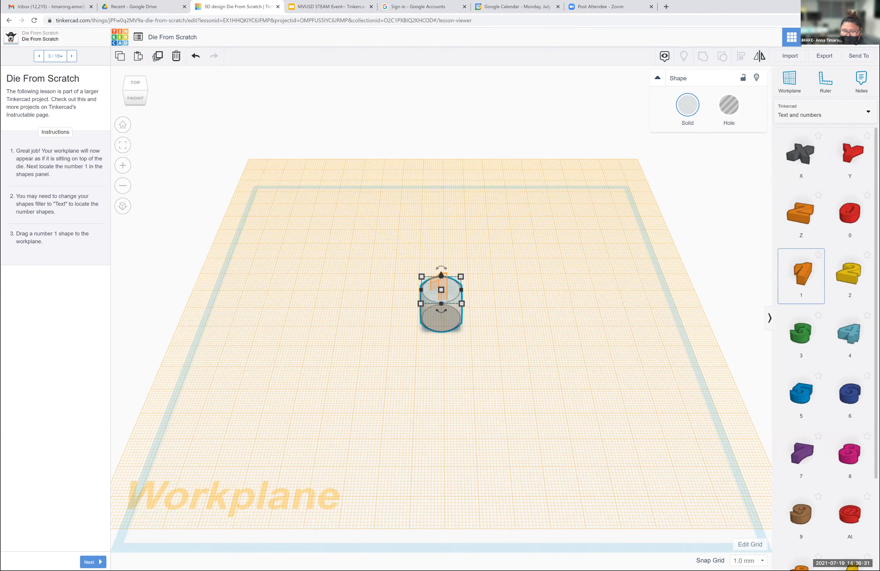
{"action": "left_click", "coordinate": [593, 285]}
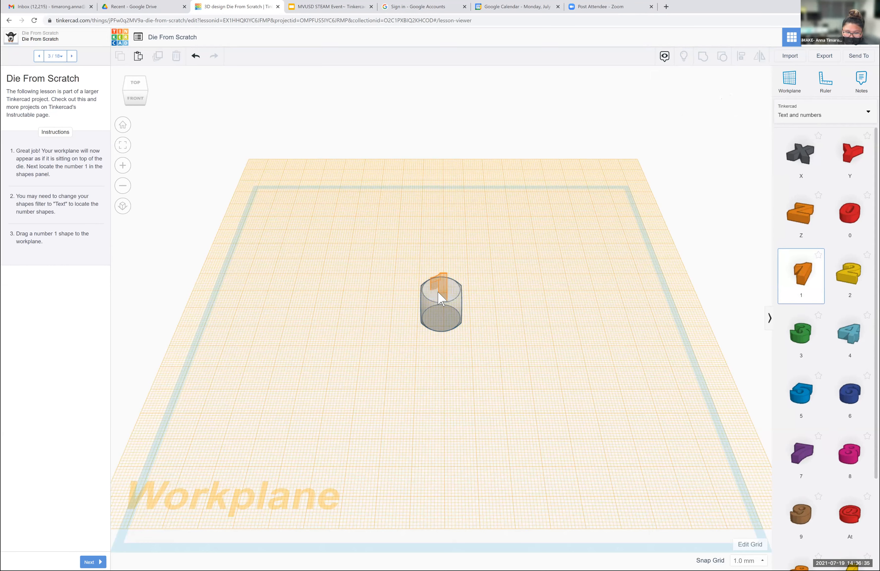
{"action": "left_click", "coordinate": [441, 297]}
{"action": "left_click", "coordinate": [558, 301]}
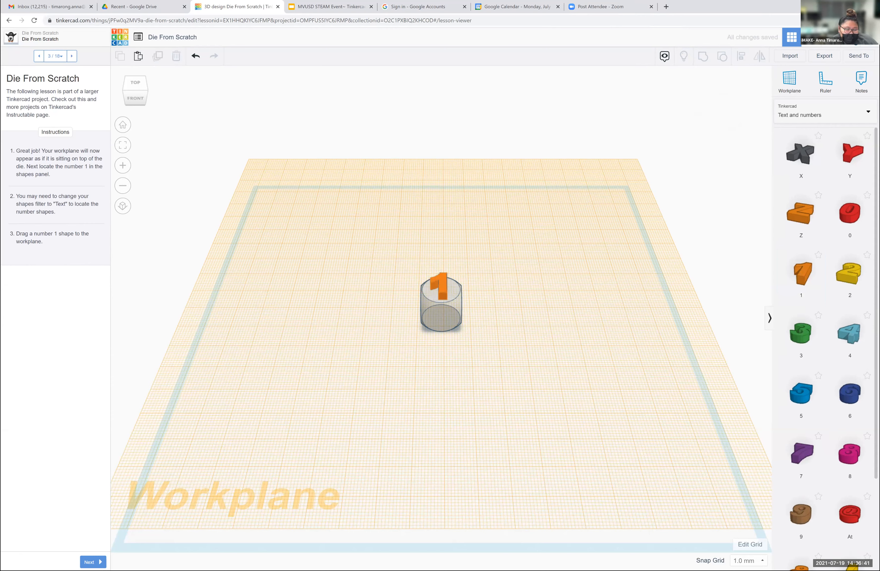
- Set the snap grid to 0.25 mm during lesson step 4 and continue to lesson step 5
{"action": "left_click", "coordinate": [93, 562]}
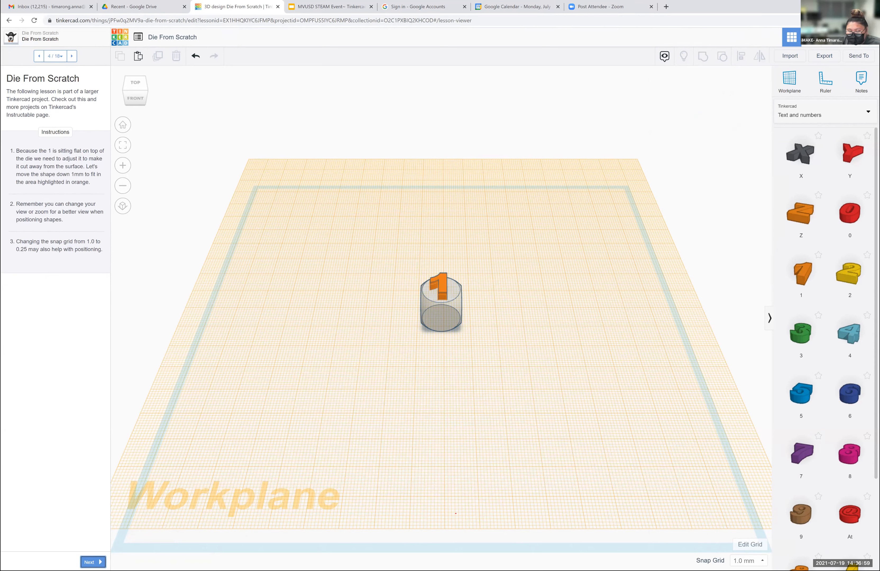
{"action": "left_click", "coordinate": [748, 561]}
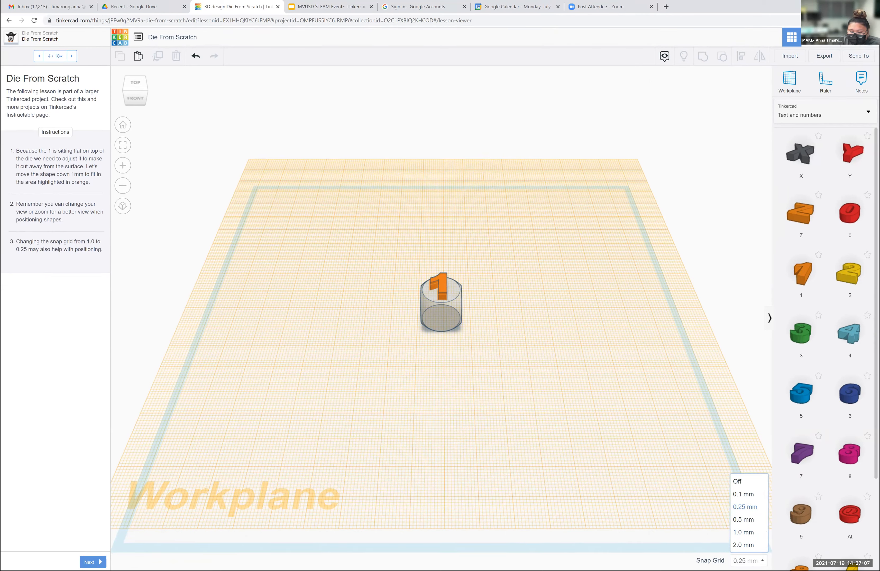
{"action": "left_click", "coordinate": [745, 506]}
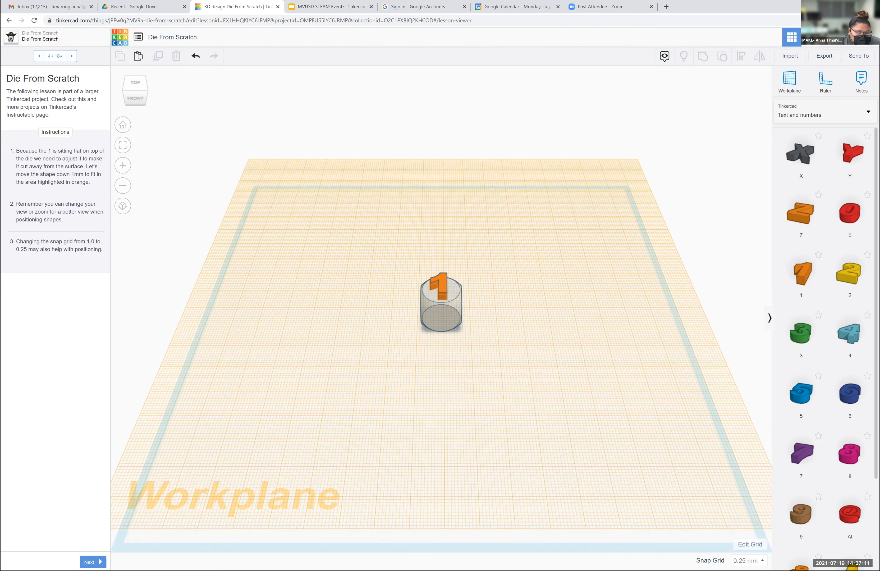
{"action": "left_click", "coordinate": [93, 561]}
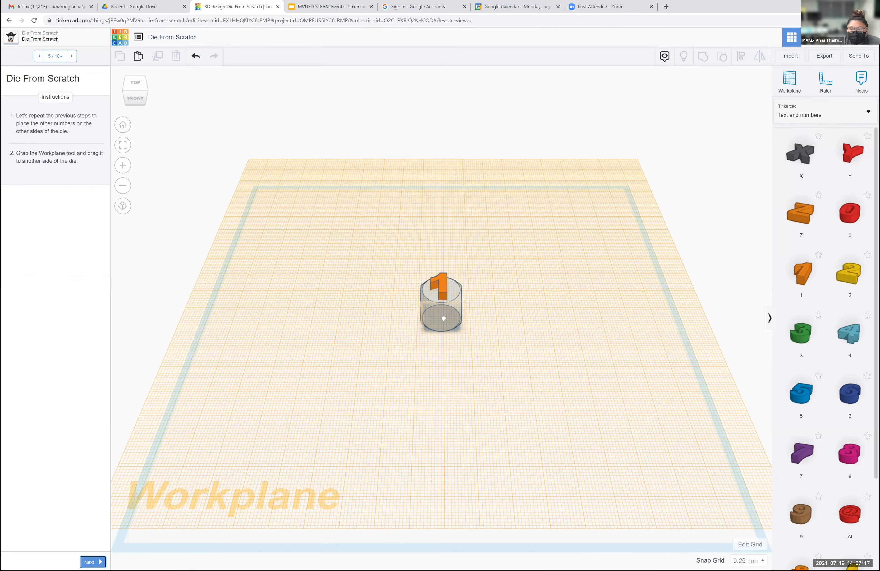
- Set a workplane on the die's front face and place the yellow number 2 shape in the highlighted area there
{"action": "left_click_drag", "start_coordinate": [789, 80], "coordinate": [440, 321]}
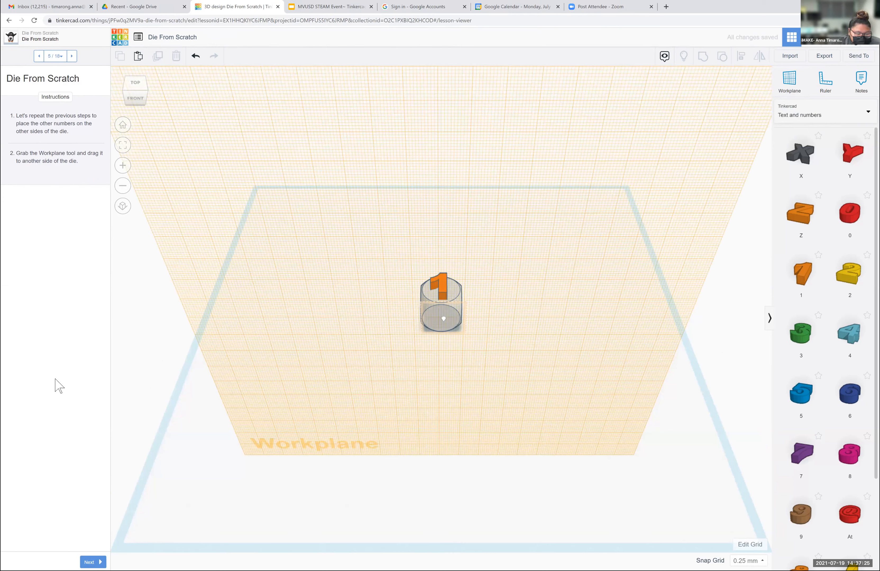
{"action": "left_click", "coordinate": [89, 561]}
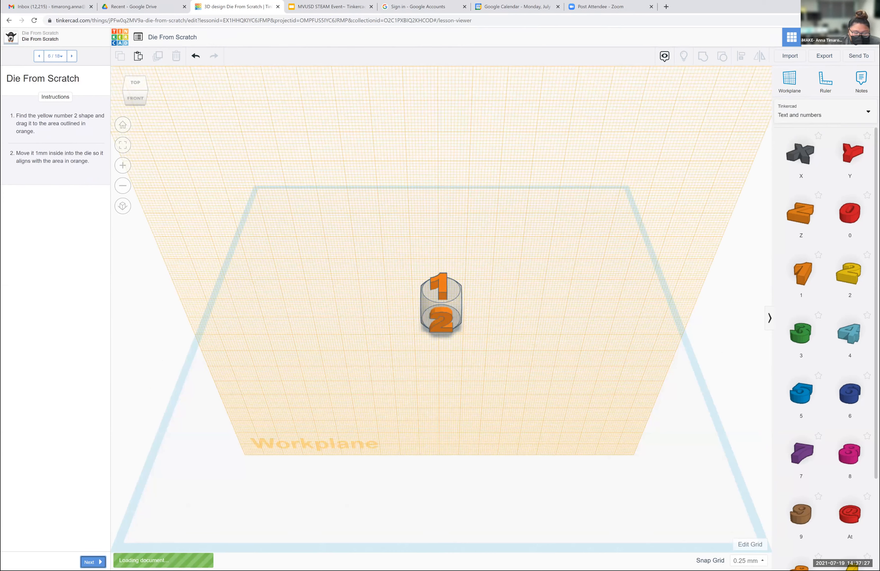
{"action": "left_click_drag", "start_coordinate": [849, 274], "coordinate": [444, 324]}
{"action": "left_click", "coordinate": [610, 416]}
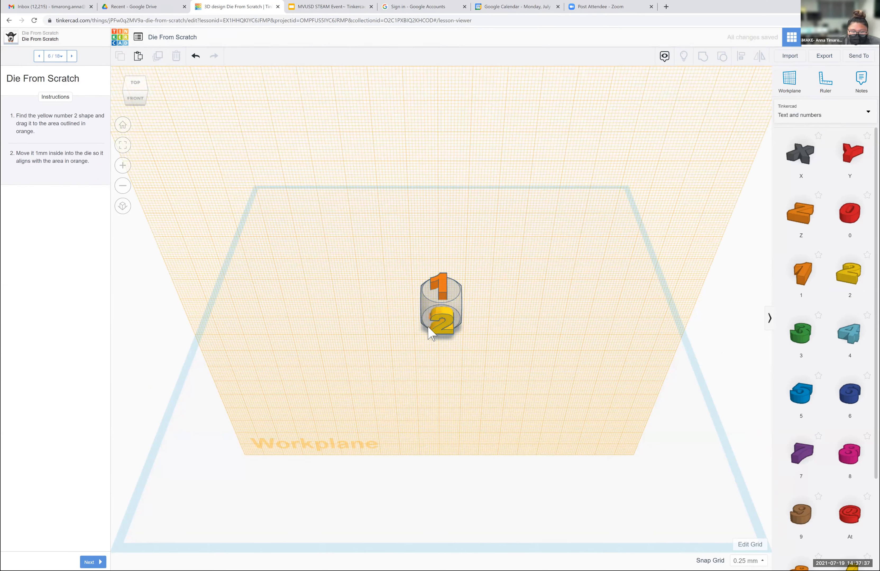
- Nudge the number 2 shape sideways in small increments to centre it on the die's front face
{"action": "left_click", "coordinate": [445, 319]}
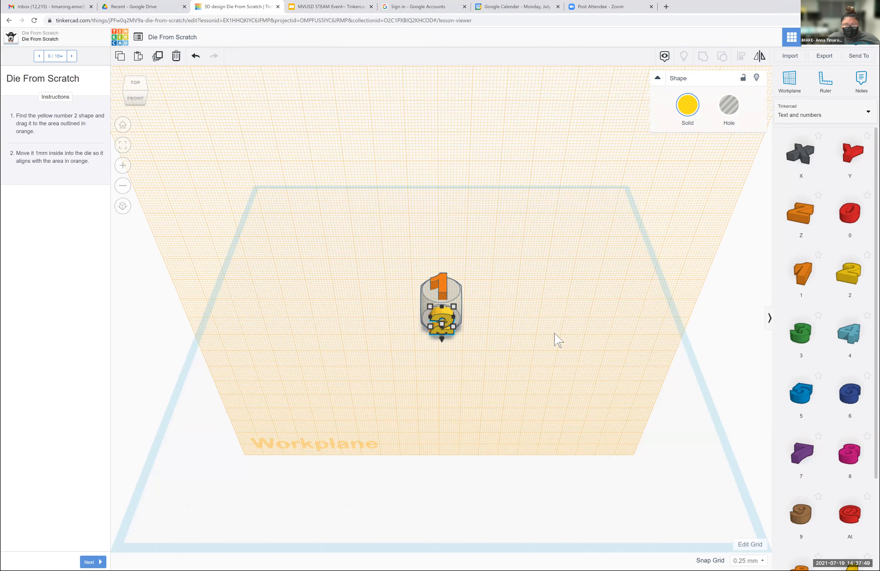
{"action": "key", "text": "Left"}
{"action": "key", "text": "Left"}
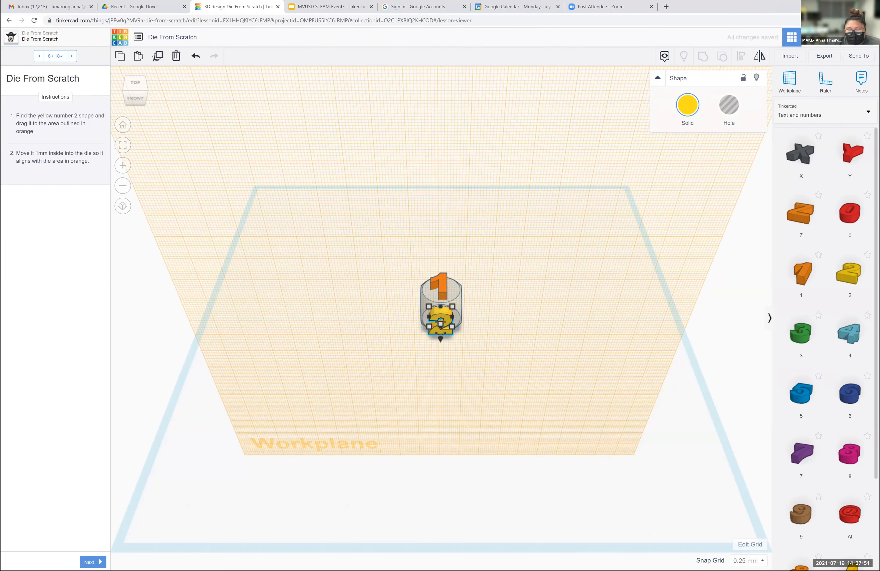
{"action": "left_click", "coordinate": [274, 265]}
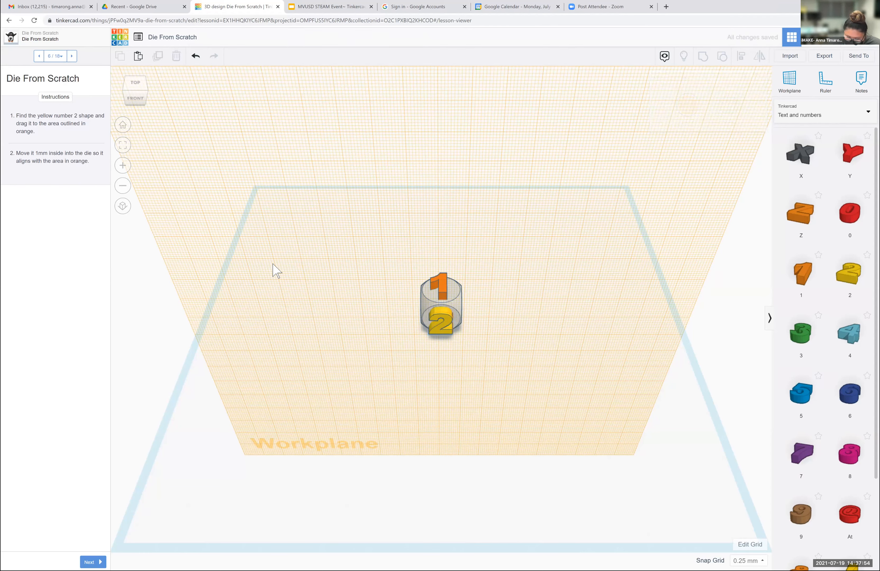
{"action": "left_click", "coordinate": [438, 322]}
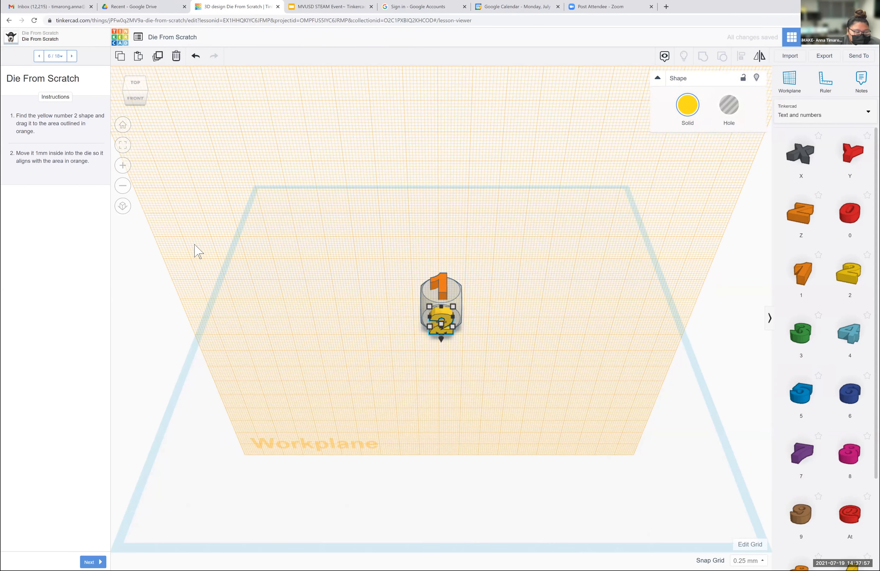
- Continue to lesson step 7 and set a workplane on the die's right face
{"action": "left_click", "coordinate": [92, 562]}
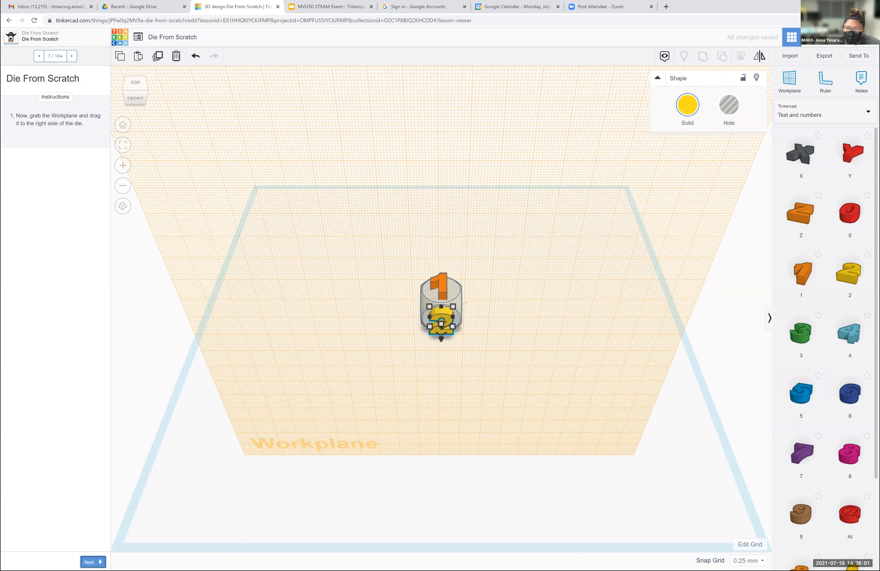
{"action": "key", "text": "w"}
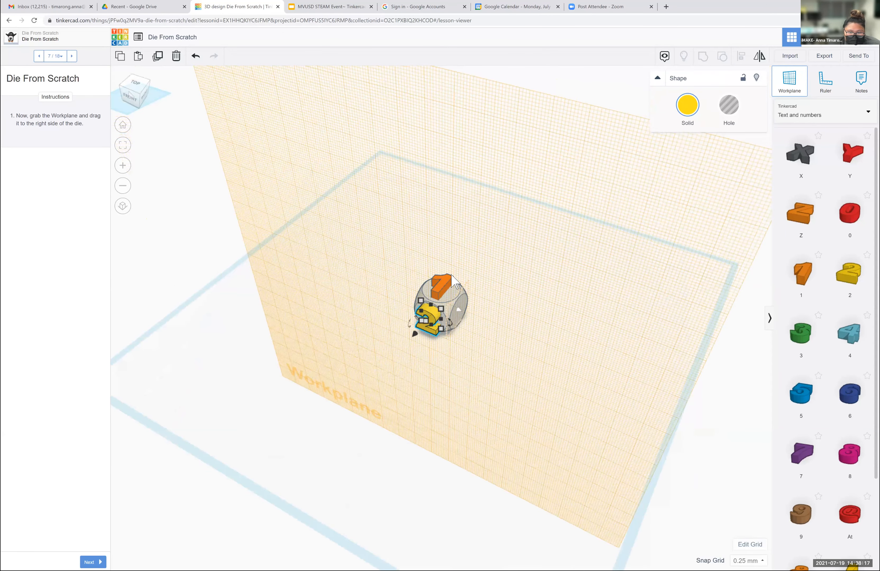
{"action": "mouse_move", "coordinate": [556, 190]}
{"action": "right_mouse_down"}
{"action": "mouse_move", "coordinate": [578, 189]}
{"action": "mouse_move", "coordinate": [563, 191]}
{"action": "right_mouse_up"}
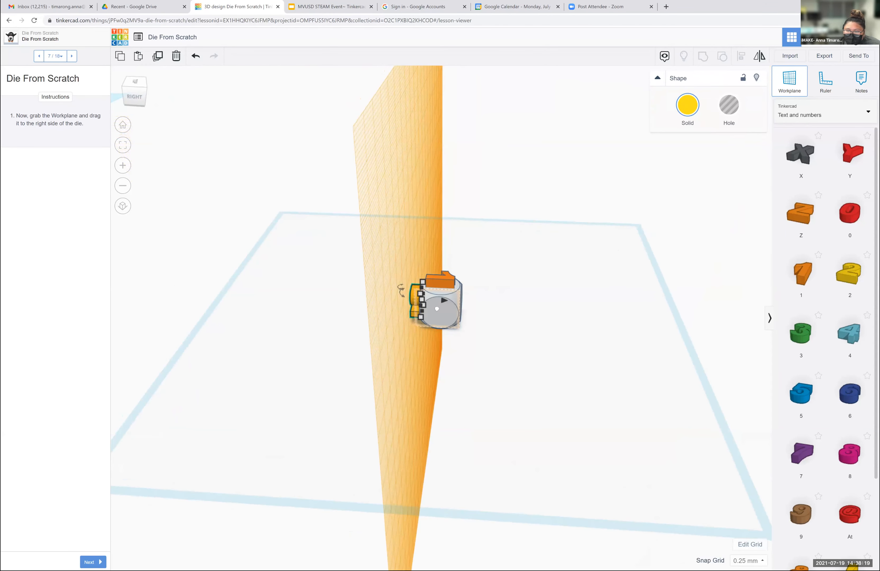
{"action": "left_click", "coordinate": [444, 307]}
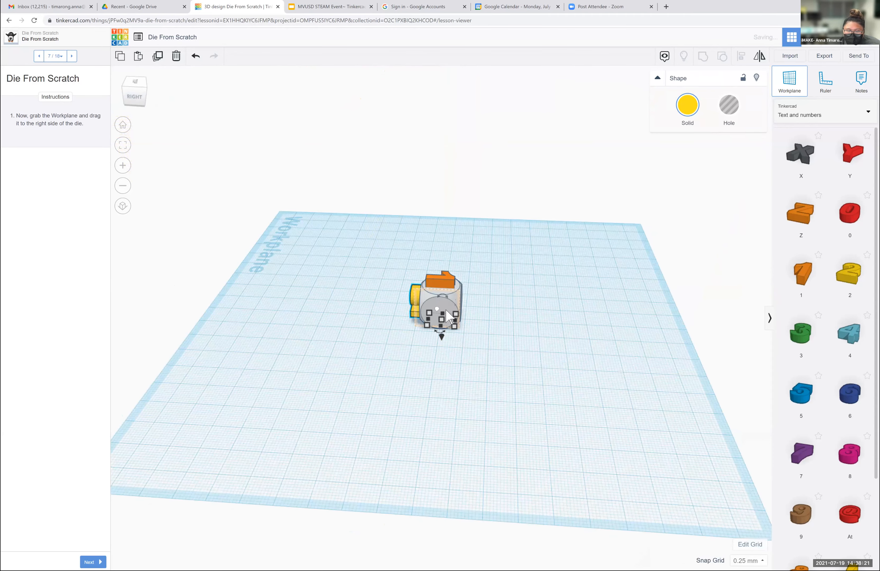
{"action": "left_click", "coordinate": [446, 313]}
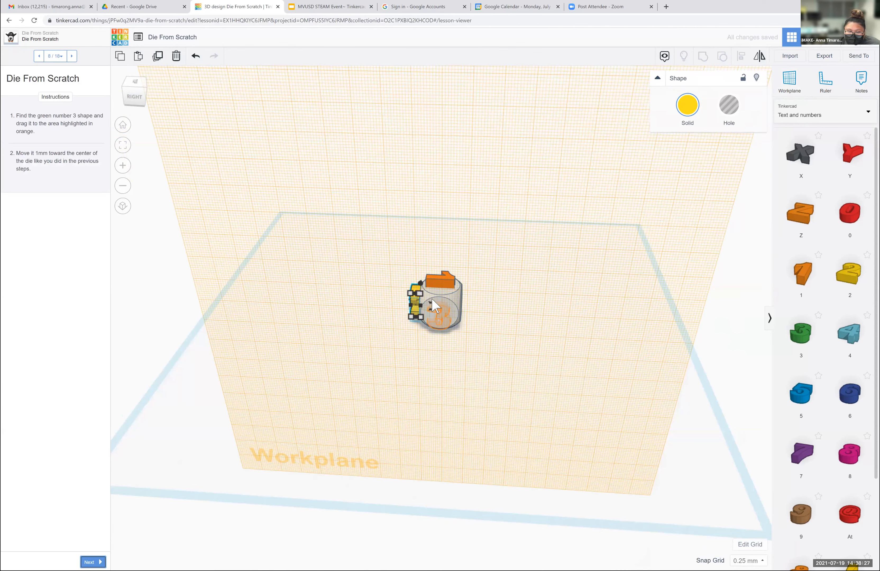
- Place the green number 3 shape in the highlighted area on the die's right face and nudge it slightly sideways into alignment
{"action": "left_click_drag", "start_coordinate": [800, 333], "coordinate": [438, 313]}
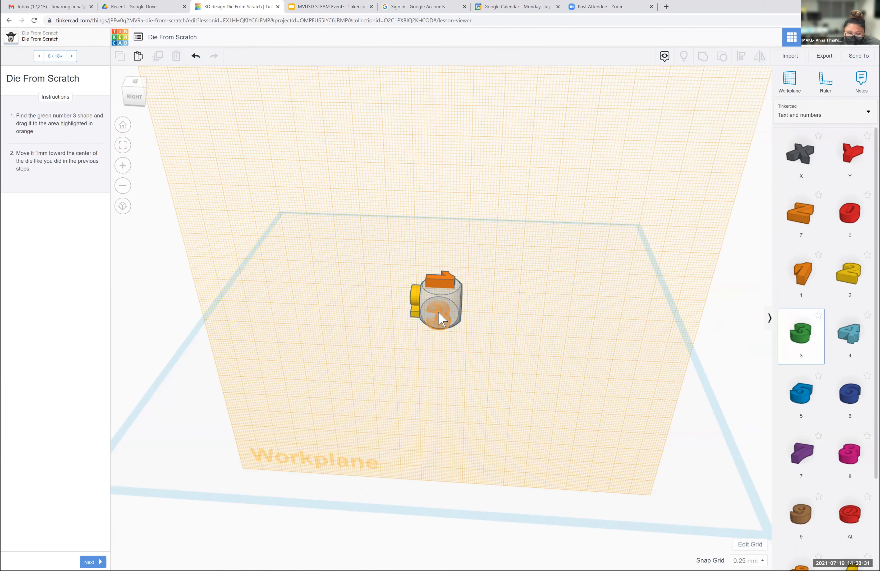
{"action": "left_click_drag", "start_coordinate": [438, 313], "coordinate": [438, 313]}
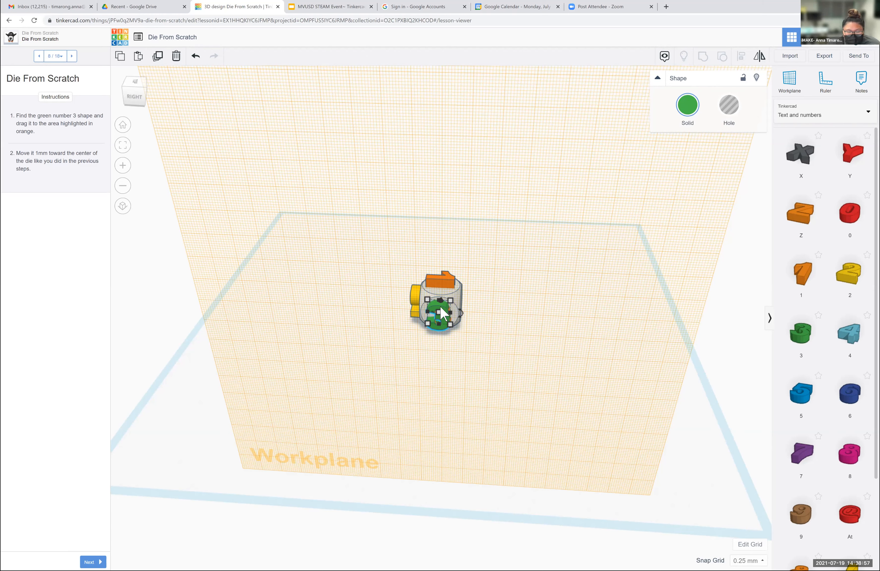
{"action": "key", "text": "Right"}
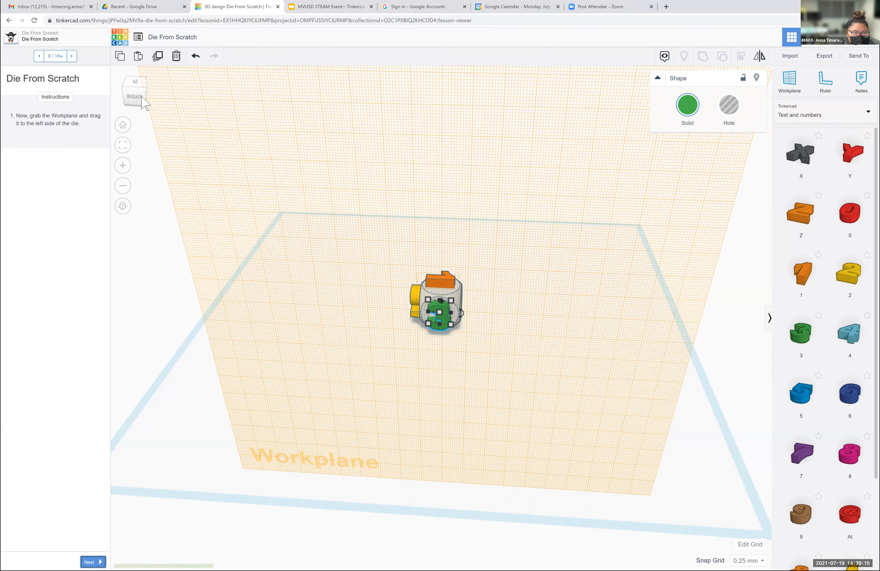
- Set a workplane on the die's left face and place the light blue number 4 shape in the highlighted area there
{"action": "left_click_drag", "start_coordinate": [139, 96], "coordinate": [96, 101]}
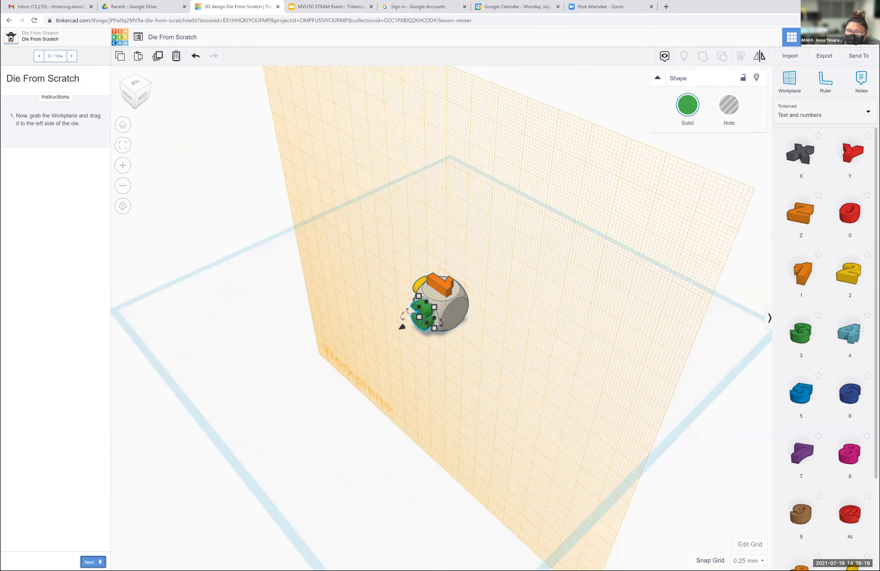
{"action": "left_click", "coordinate": [402, 326]}
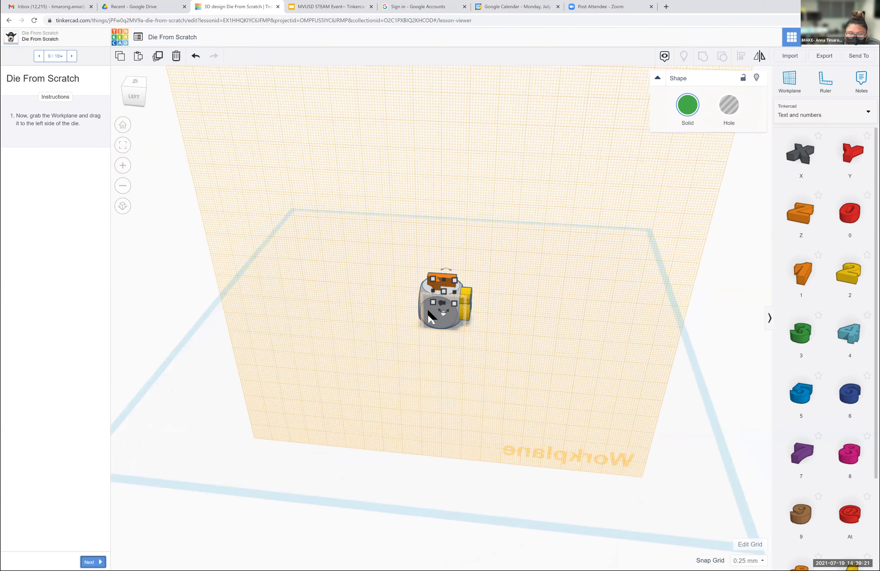
{"action": "left_click", "coordinate": [428, 310]}
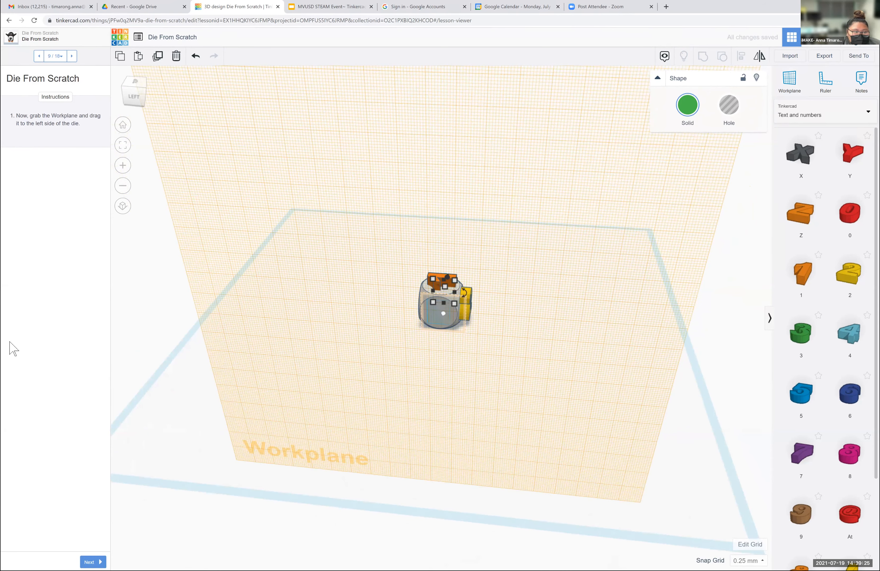
{"action": "left_click", "coordinate": [91, 561]}
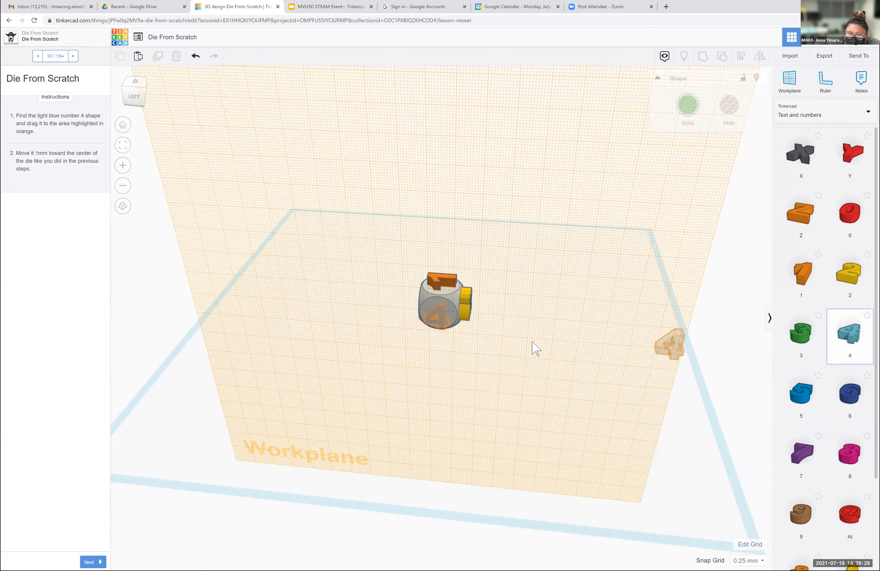
{"action": "left_click", "coordinate": [438, 317]}
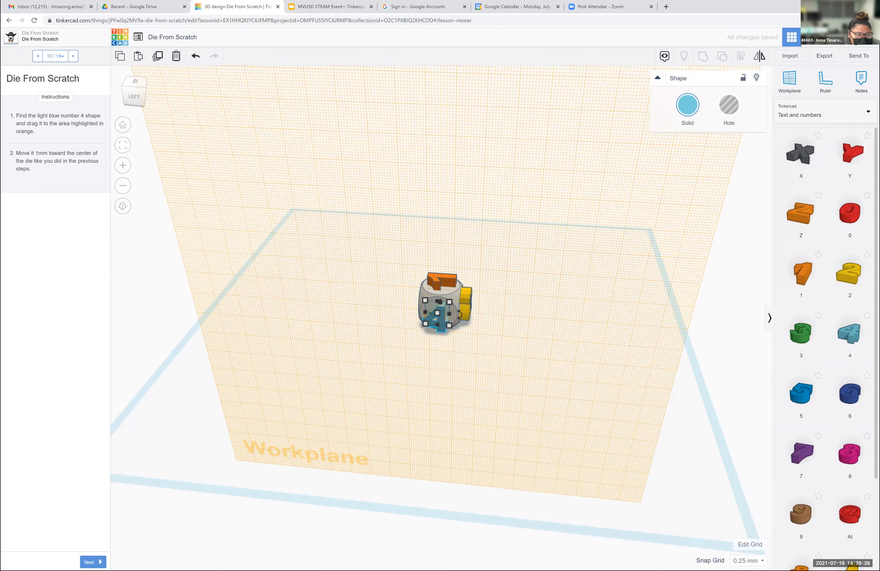
- Continue to lesson step 11 and set a workplane on the die's back face
{"action": "left_click", "coordinate": [93, 562]}
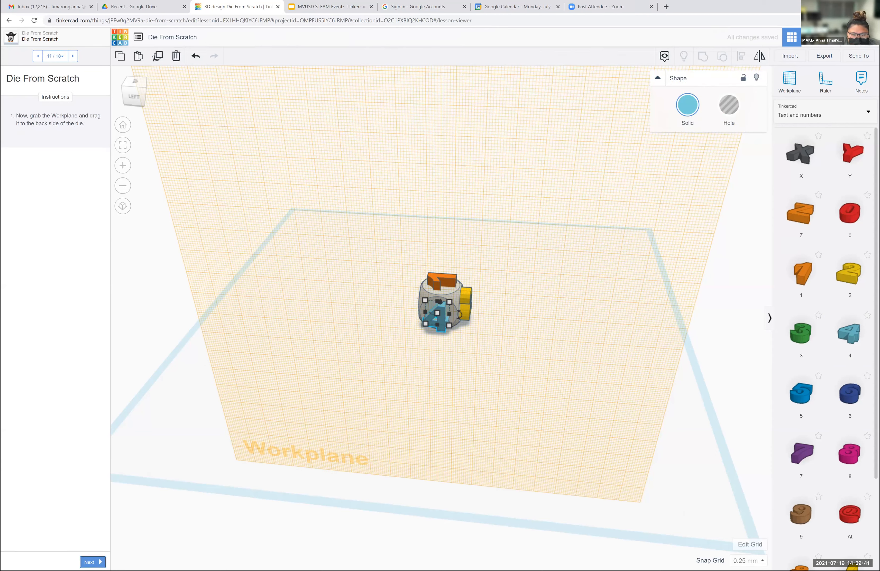
{"action": "left_click", "coordinate": [151, 104]}
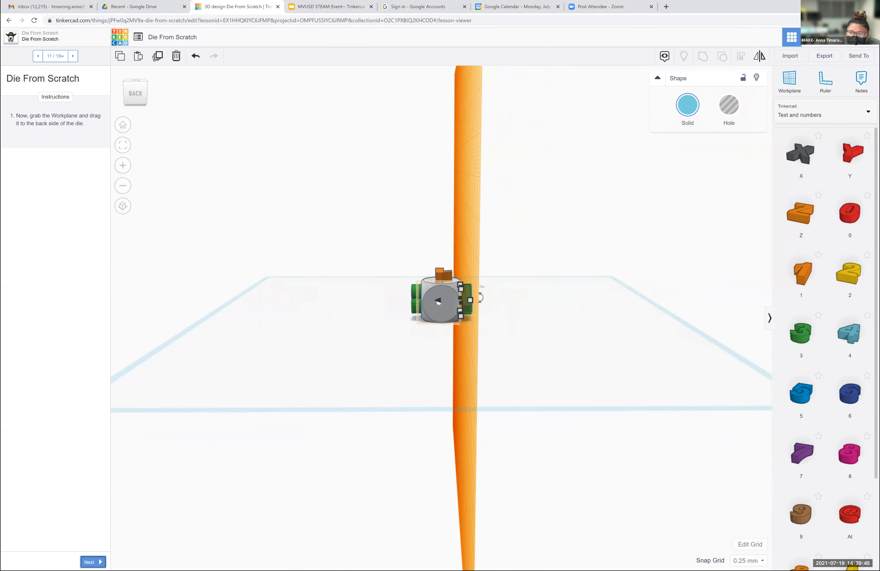
{"action": "left_click_drag", "start_coordinate": [790, 79], "coordinate": [438, 303]}
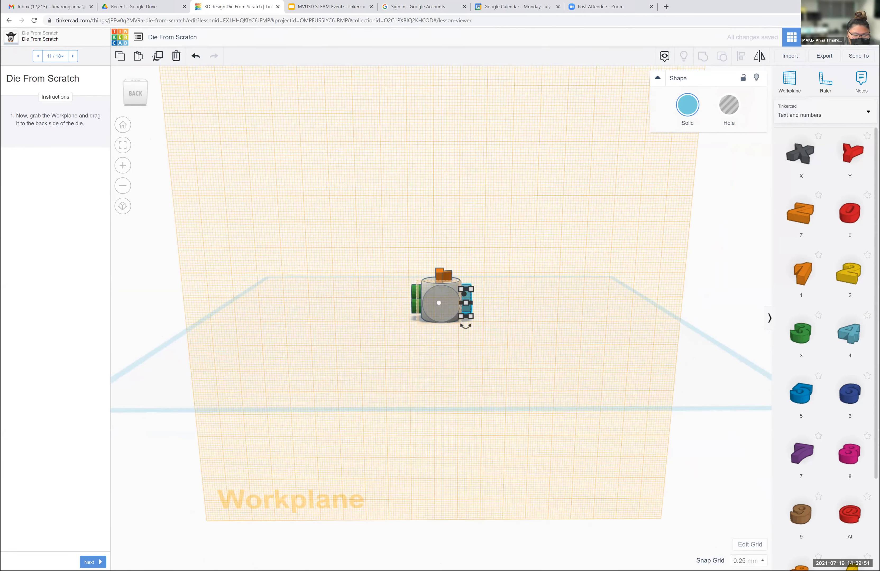
- Place the blue number 5 shape in the highlighted area on the die's back face and nudge it slightly sideways
{"action": "left_click", "coordinate": [91, 561]}
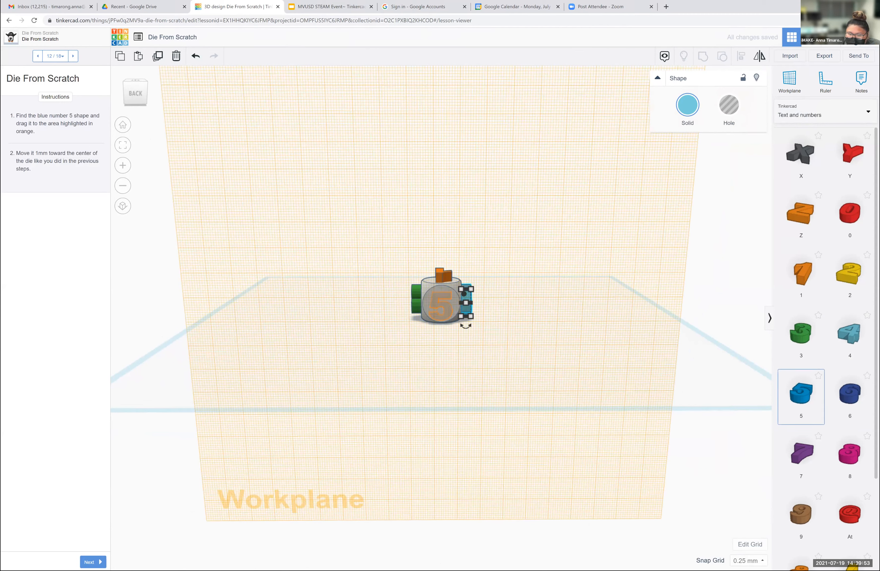
{"action": "left_click", "coordinate": [443, 311]}
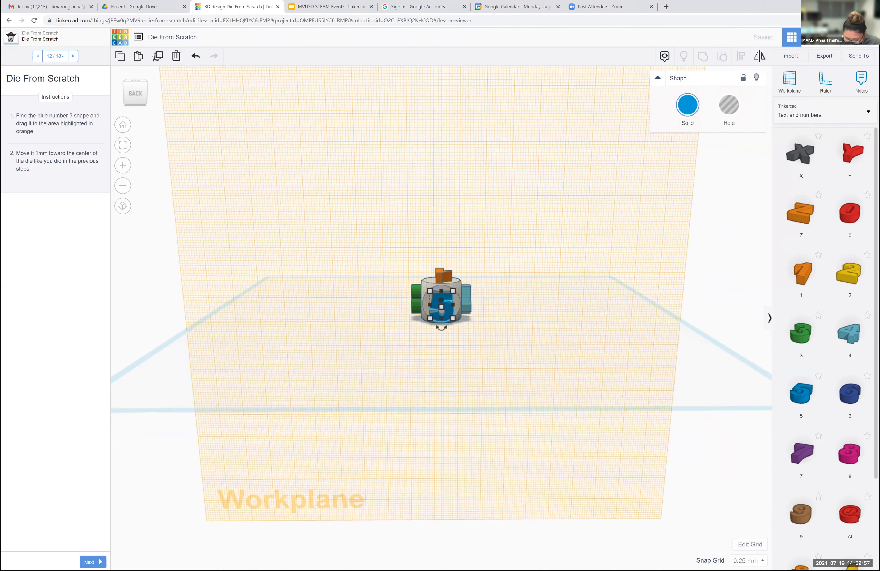
{"action": "key", "text": "Left"}
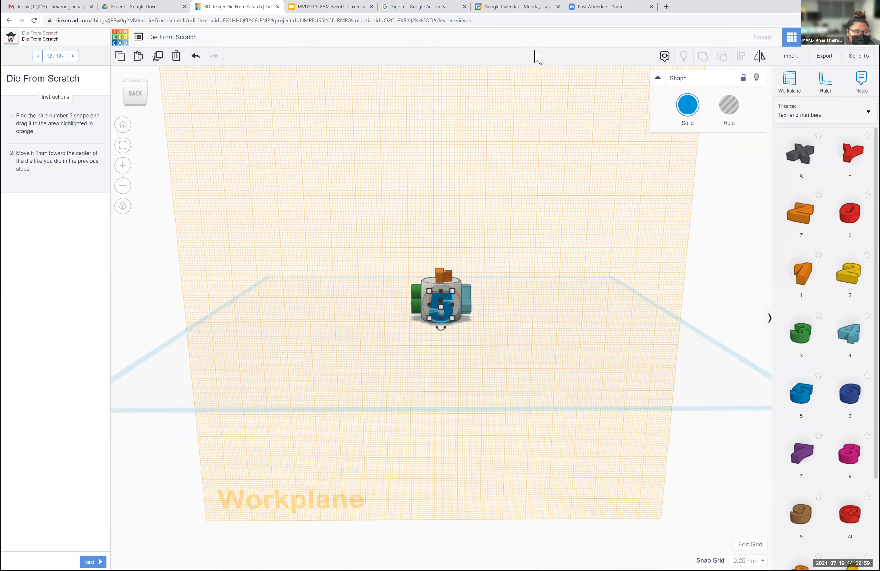
{"action": "left_click", "coordinate": [382, 234]}
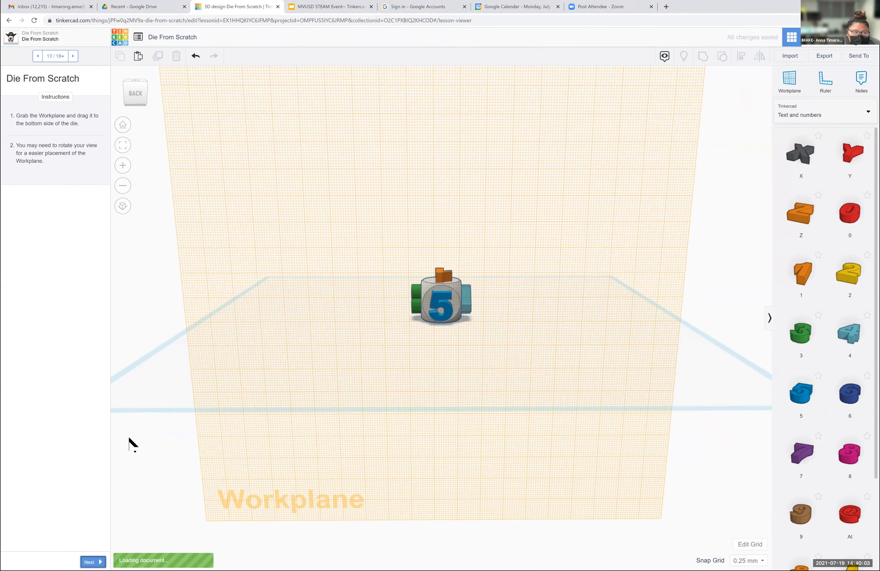
- Set a workplane on the underside of the die for lesson step 13
{"action": "left_click", "coordinate": [136, 91]}
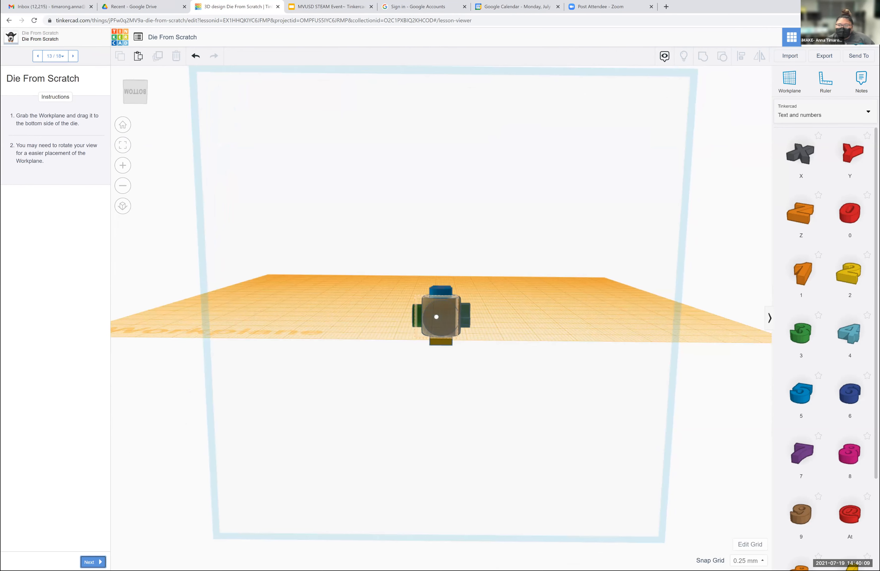
{"action": "left_click", "coordinate": [789, 80]}
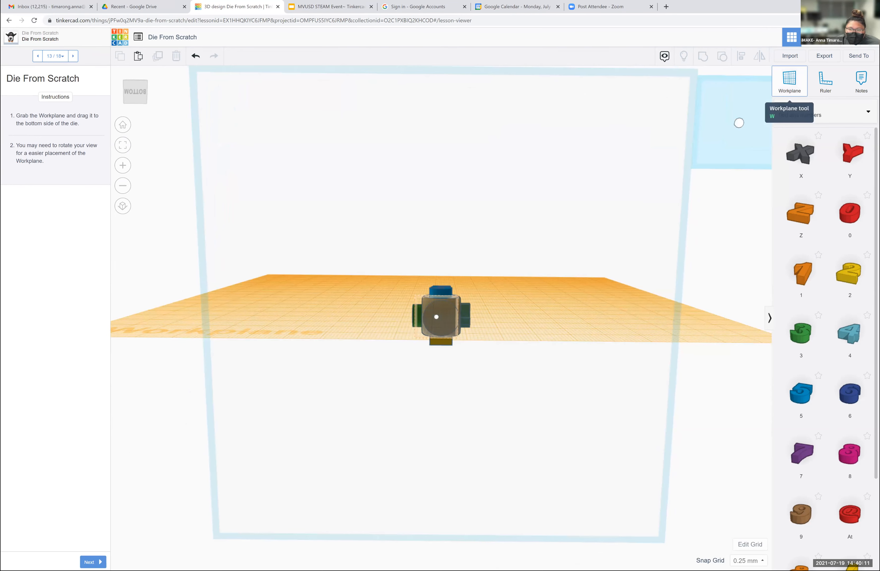
{"action": "left_click", "coordinate": [441, 315]}
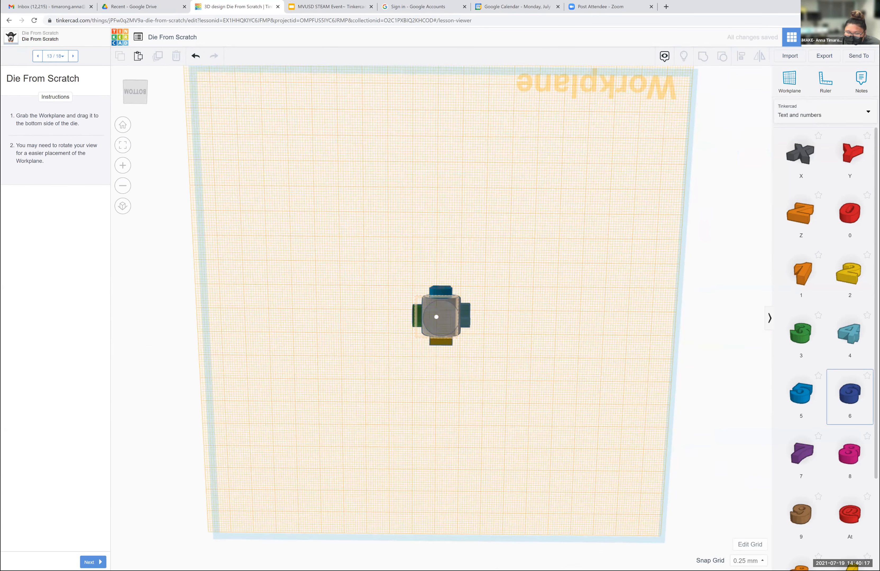
- Place the dark blue number 6 shape in the highlighted area on the die's bottom face and nudge it slightly sideways
{"action": "left_click", "coordinate": [93, 562]}
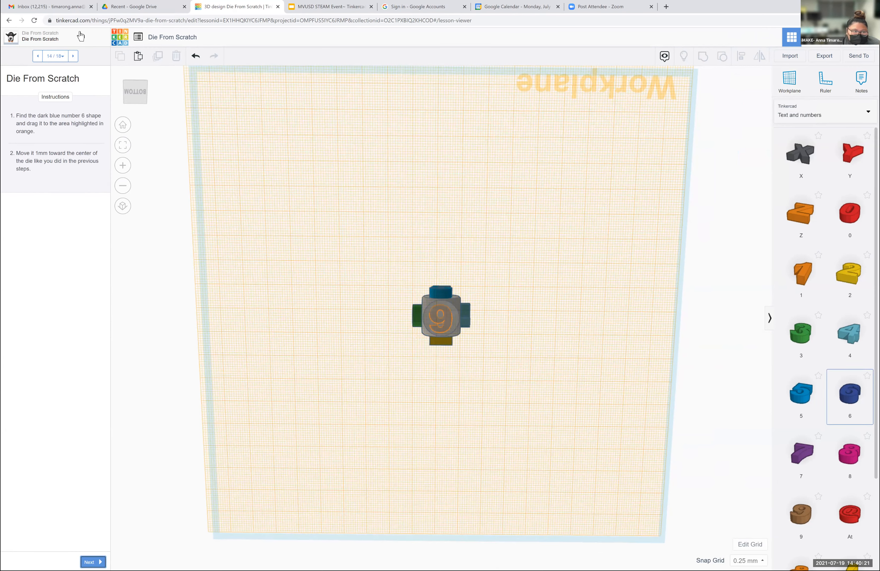
{"action": "left_click_drag", "start_coordinate": [143, 92], "coordinate": [176, 92]}
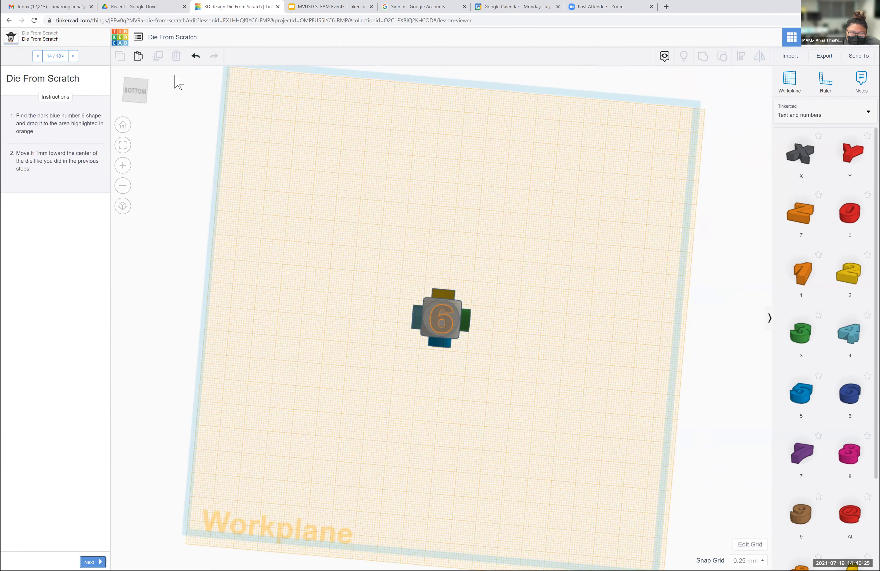
{"action": "left_click_drag", "start_coordinate": [849, 393], "coordinate": [444, 325]}
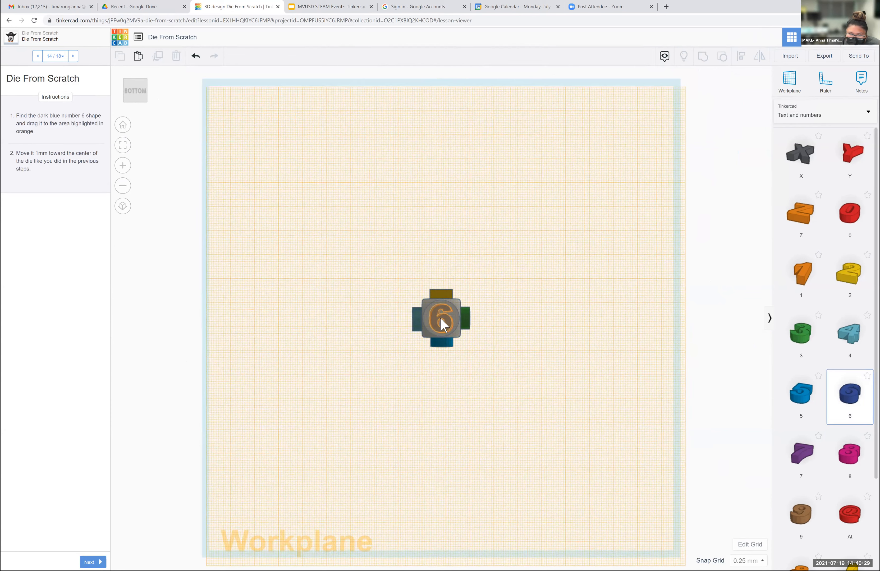
{"action": "key", "text": "Right"}
{"action": "left_click", "coordinate": [521, 343]}
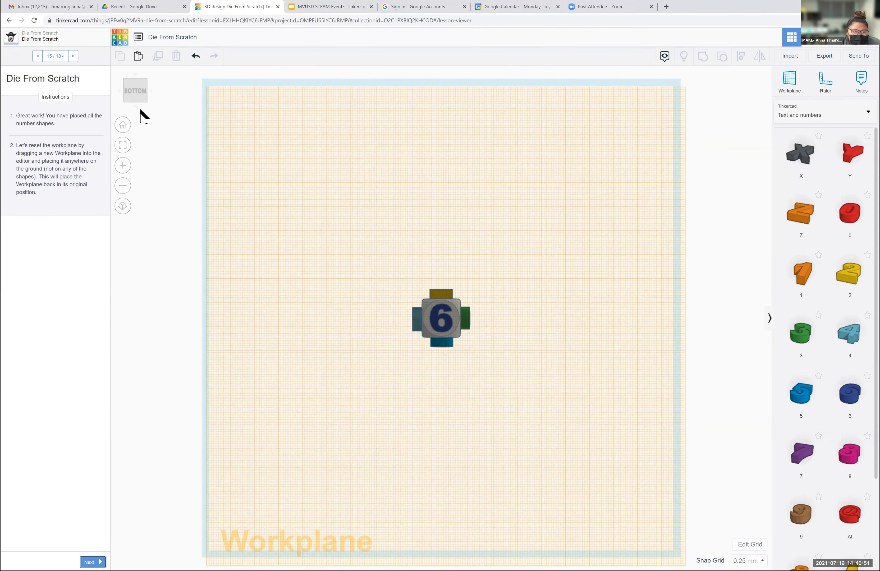
- Reset the workplane to its original ground position by placing a new one away from all shapes
{"action": "left_click", "coordinate": [123, 124]}
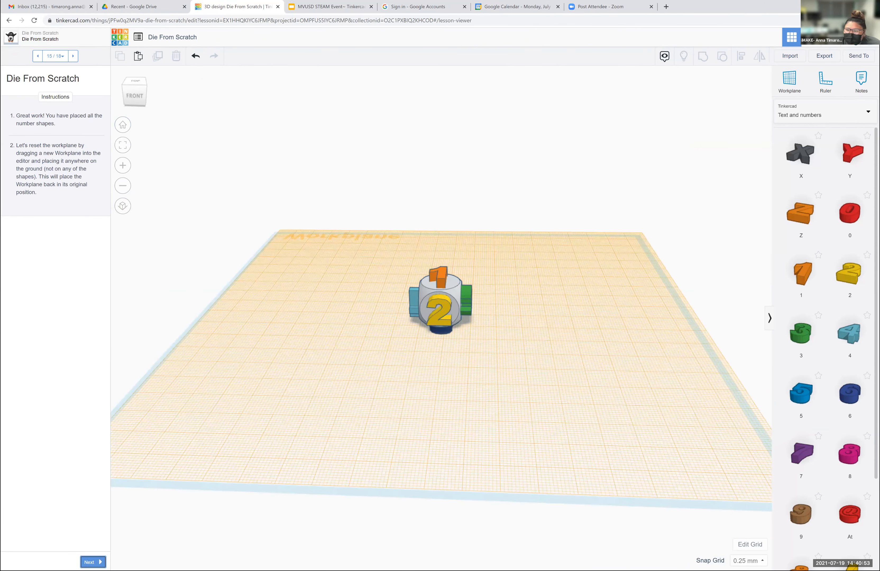
{"action": "left_click", "coordinate": [789, 82]}
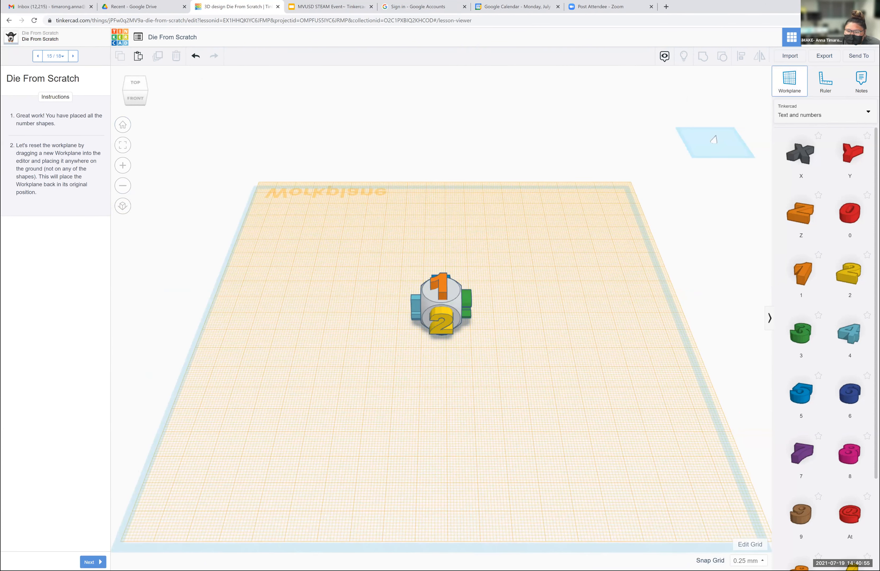
{"action": "left_click", "coordinate": [714, 140]}
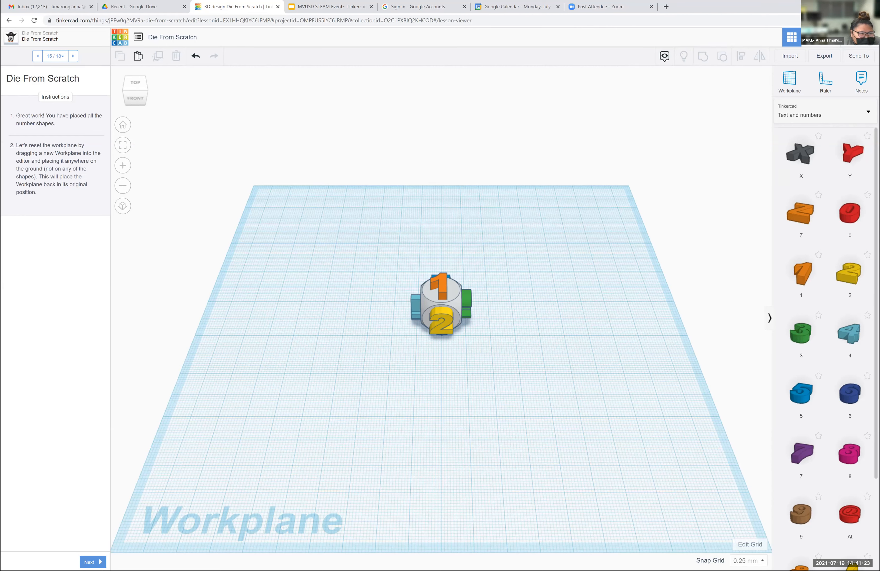
- Continue to lesson step 16 and turn the green number 3 shape into a hole
{"action": "left_click", "coordinate": [93, 562]}
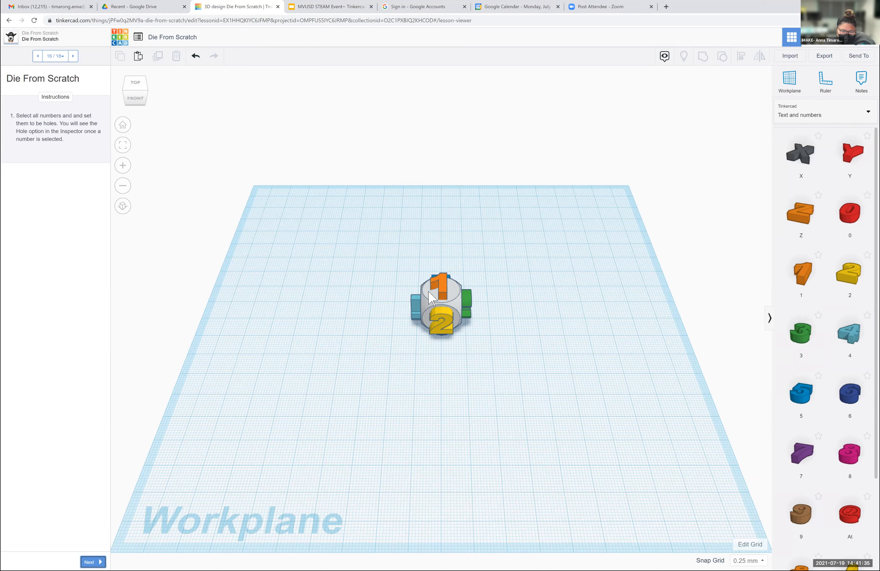
{"action": "left_click", "coordinate": [445, 290]}
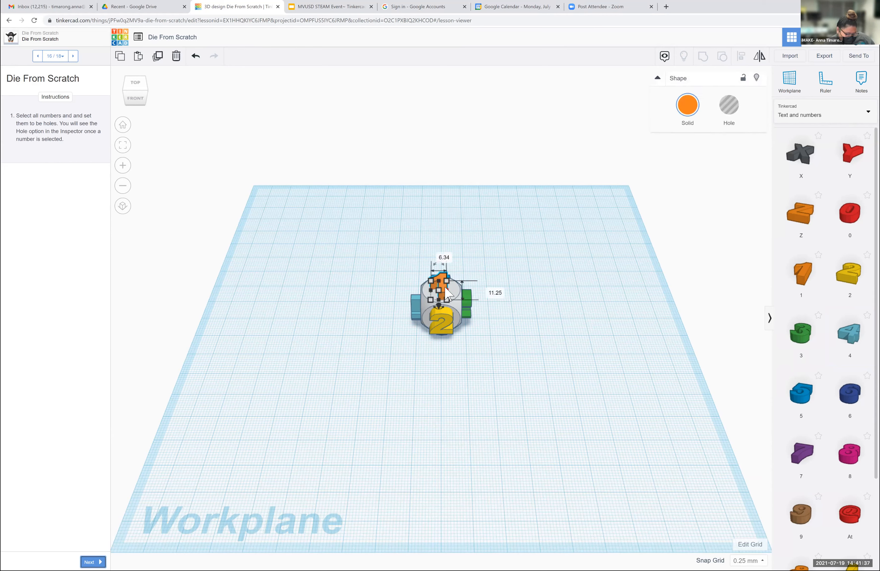
{"action": "left_click", "coordinate": [415, 302], "text": "shift"}
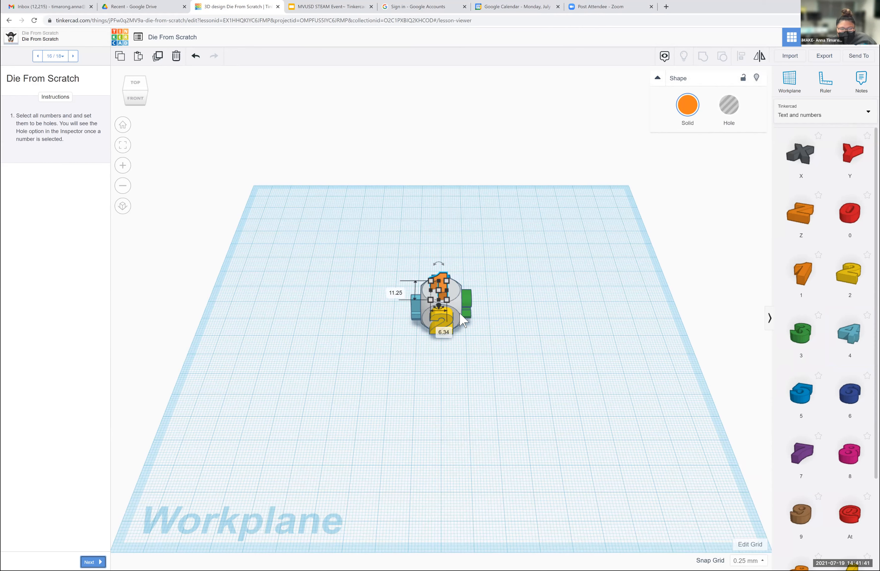
{"action": "left_click", "coordinate": [470, 299], "text": "shift"}
{"action": "left_click", "coordinate": [470, 299]}
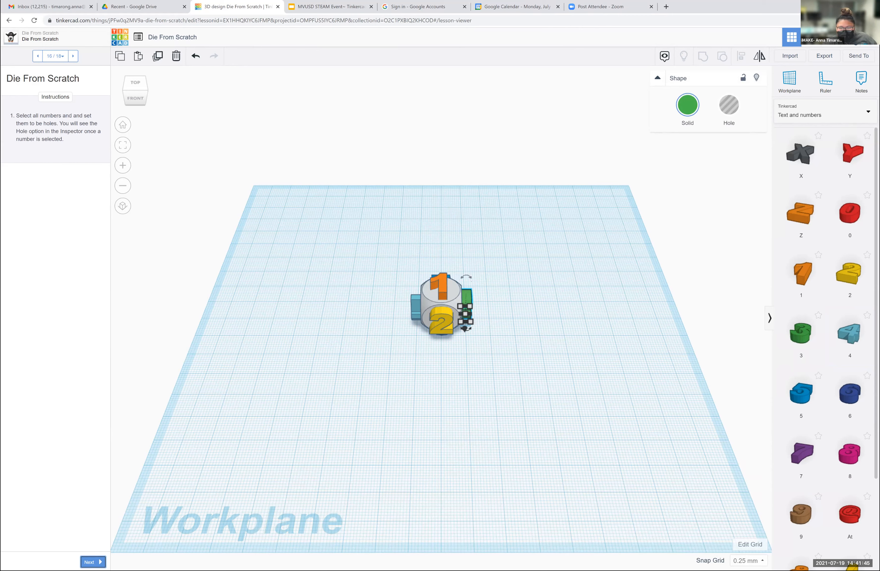
{"action": "key", "text": "h"}
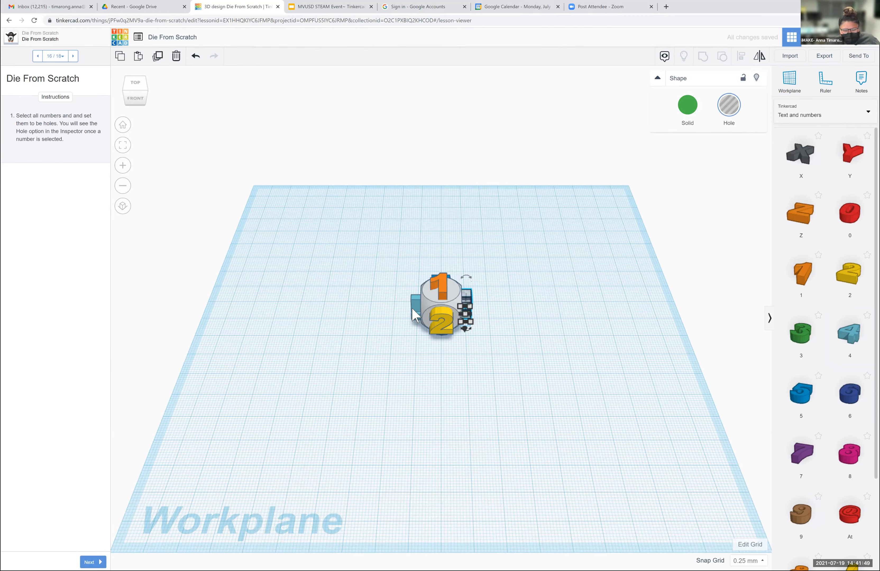
- Turn the yellow number 2 shape and the orange number 1 shape into holes
{"action": "left_click", "coordinate": [439, 321]}
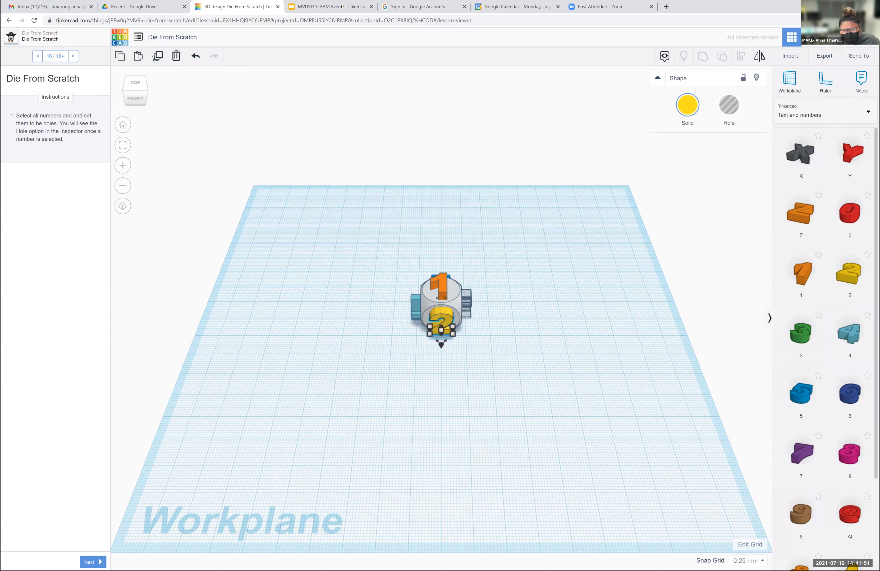
{"action": "key", "text": "h"}
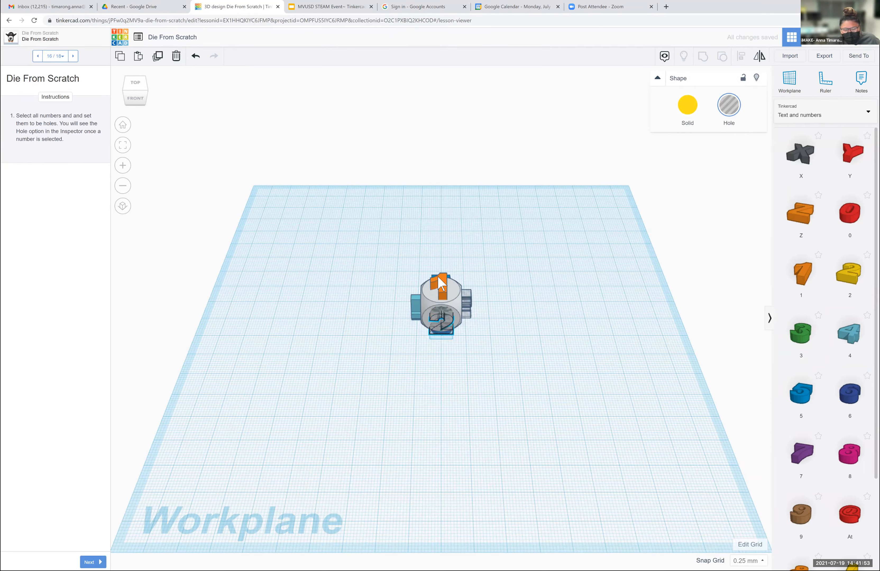
{"action": "left_click", "coordinate": [441, 284]}
{"action": "key", "text": "h"}
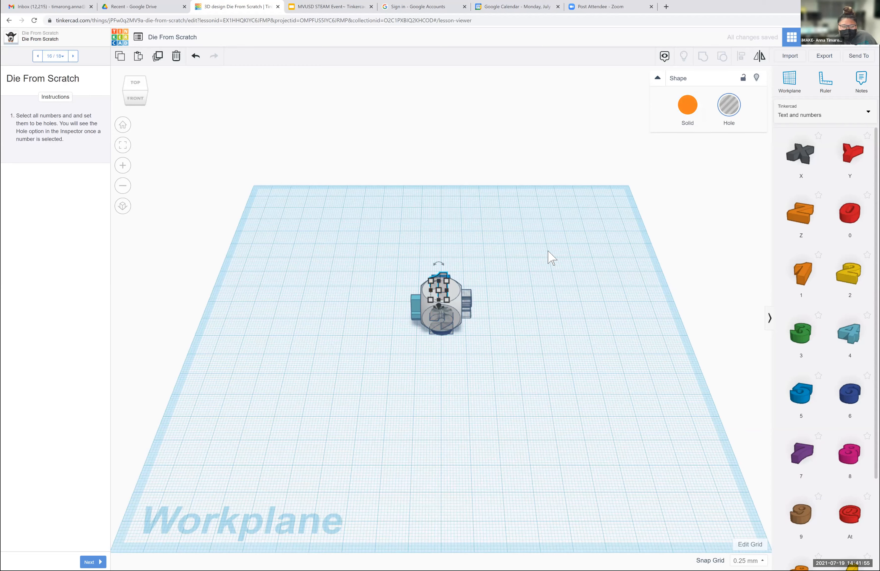
- Turn the light blue number 4 shape and the blue number 5 shape into holes
{"action": "left_click", "coordinate": [414, 305]}
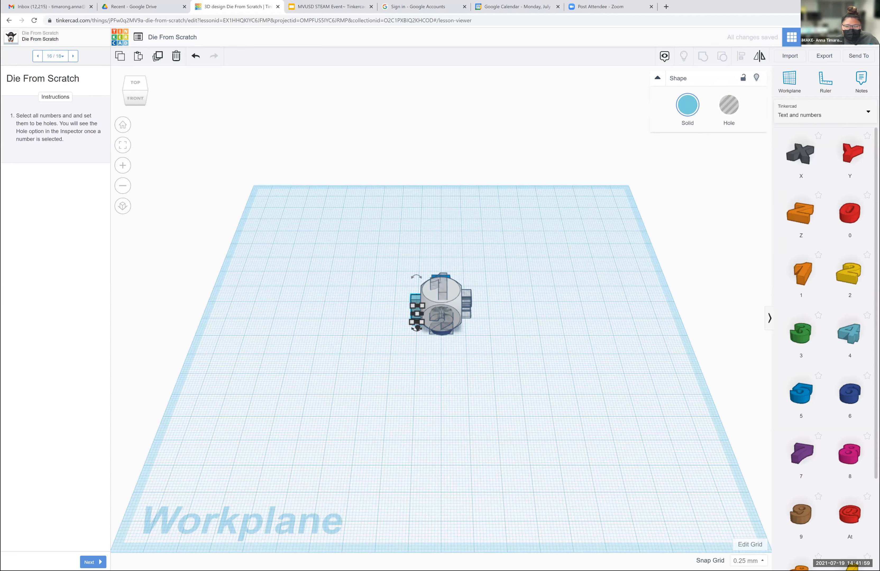
{"action": "key", "text": "h"}
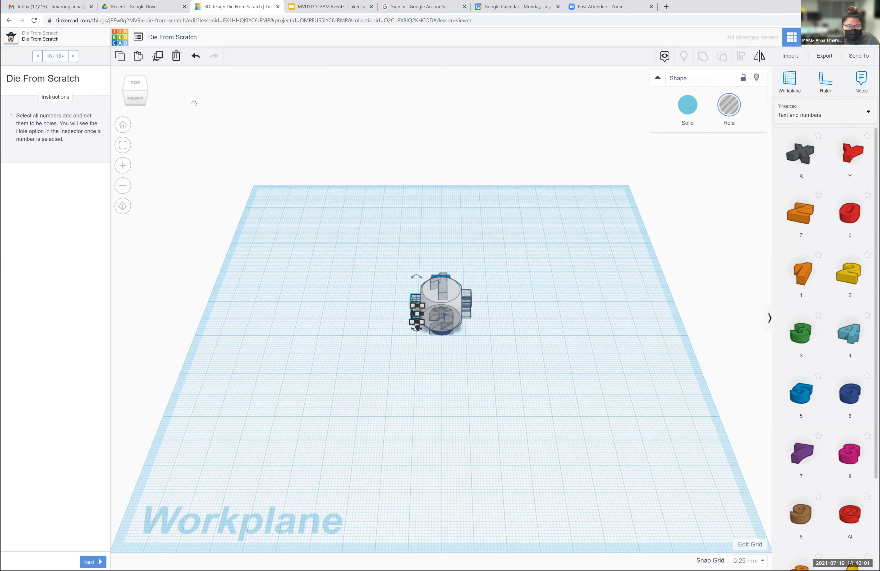
{"action": "left_click_drag", "start_coordinate": [133, 92], "coordinate": [449, 308]}
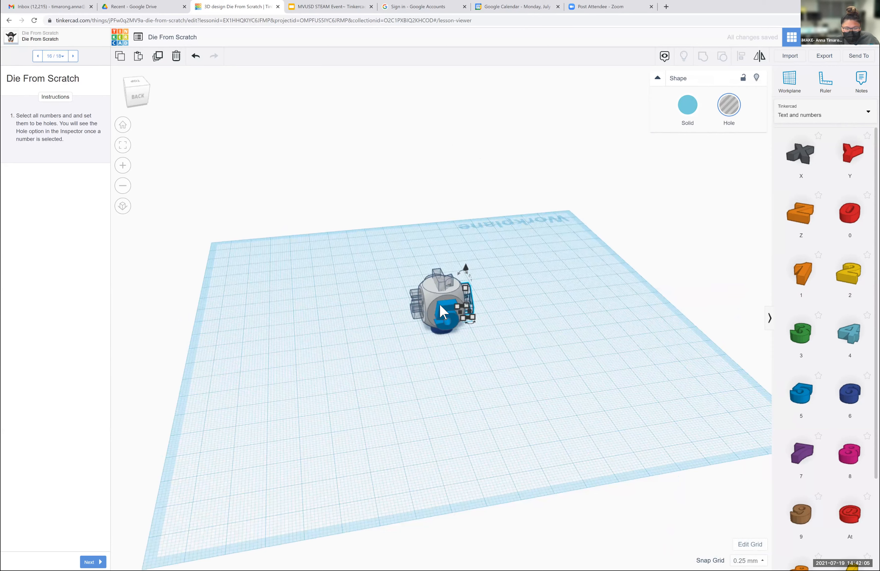
{"action": "left_click", "coordinate": [440, 304]}
{"action": "key", "text": "h"}
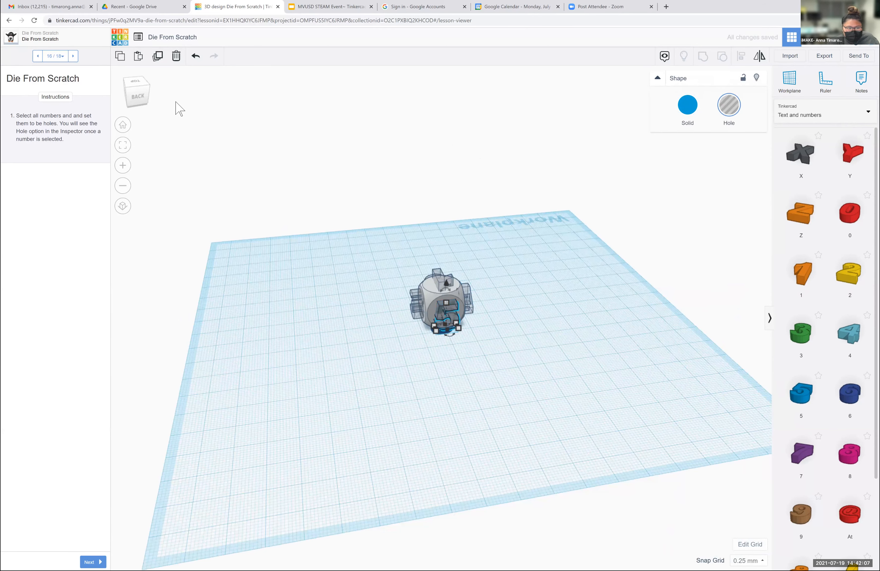
- Turn the dark blue number 6 shape on the underside of the die into a hole
{"action": "left_click", "coordinate": [137, 78]}
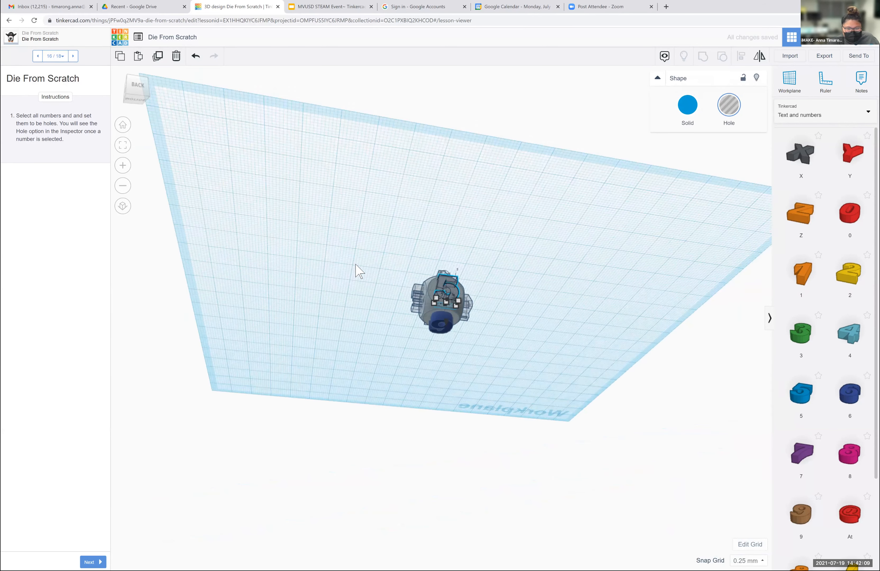
{"action": "left_click", "coordinate": [434, 313]}
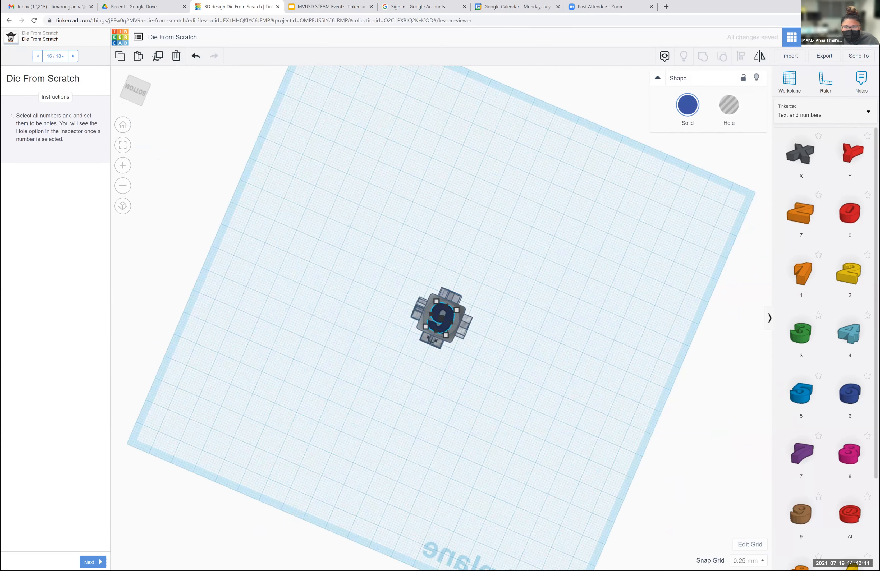
{"action": "left_click", "coordinate": [728, 105]}
- Select the die together with all its number holes and group them into one shape
{"action": "left_click_drag", "start_coordinate": [137, 93], "coordinate": [133, 107]}
{"action": "left_click", "coordinate": [133, 107]}
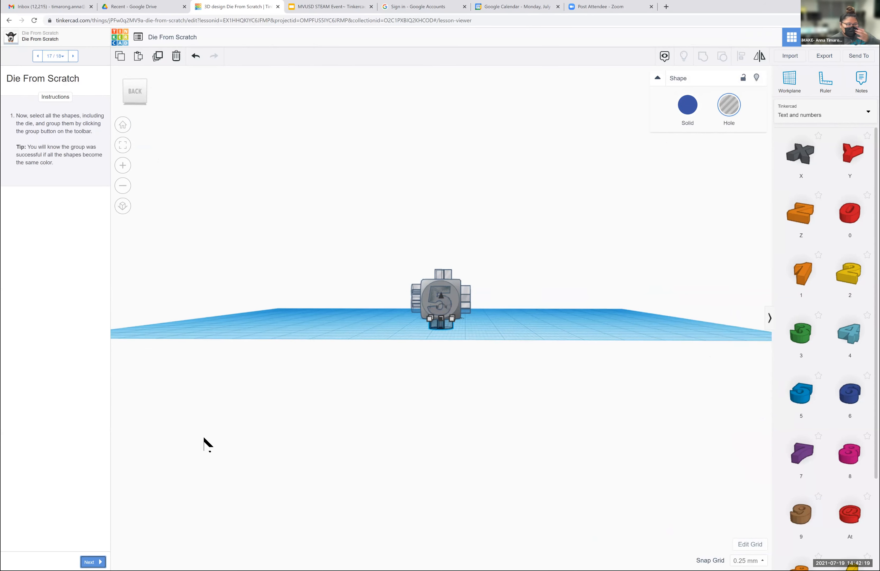
{"action": "left_click_drag", "start_coordinate": [387, 232], "coordinate": [536, 360]}
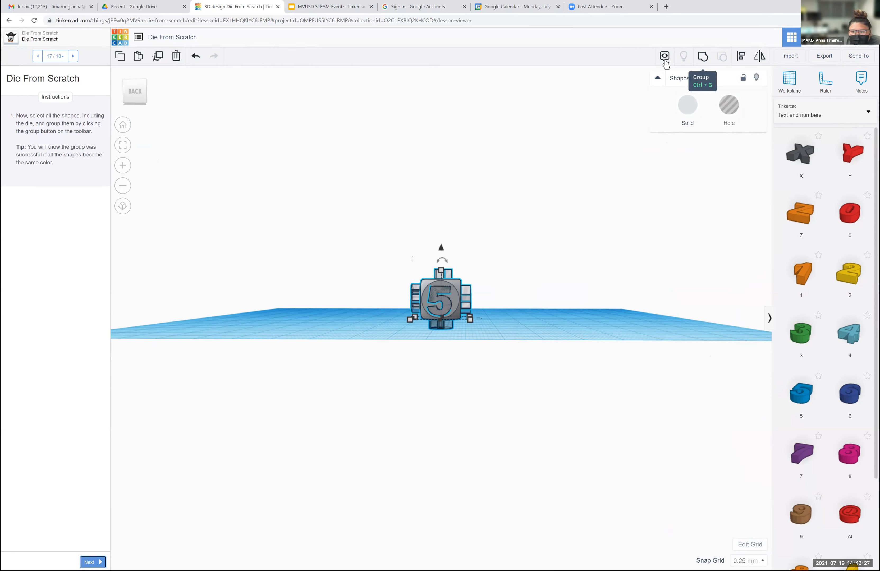
{"action": "left_click", "coordinate": [702, 56]}
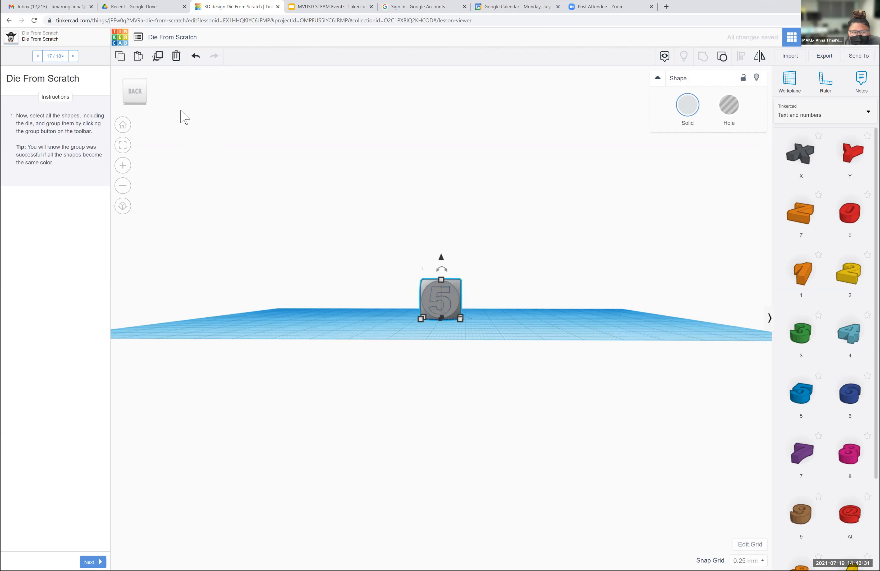
- Recolor the grouped die to the bright magenta-pink preset and deselect it
{"action": "left_click", "coordinate": [128, 89]}
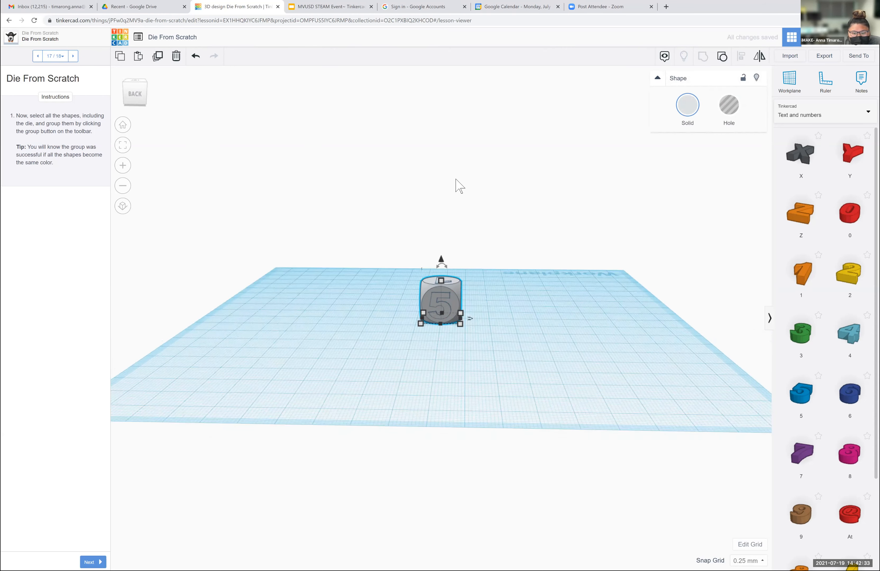
{"action": "left_click", "coordinate": [512, 250]}
{"action": "left_click_drag", "start_coordinate": [393, 250], "coordinate": [508, 365]}
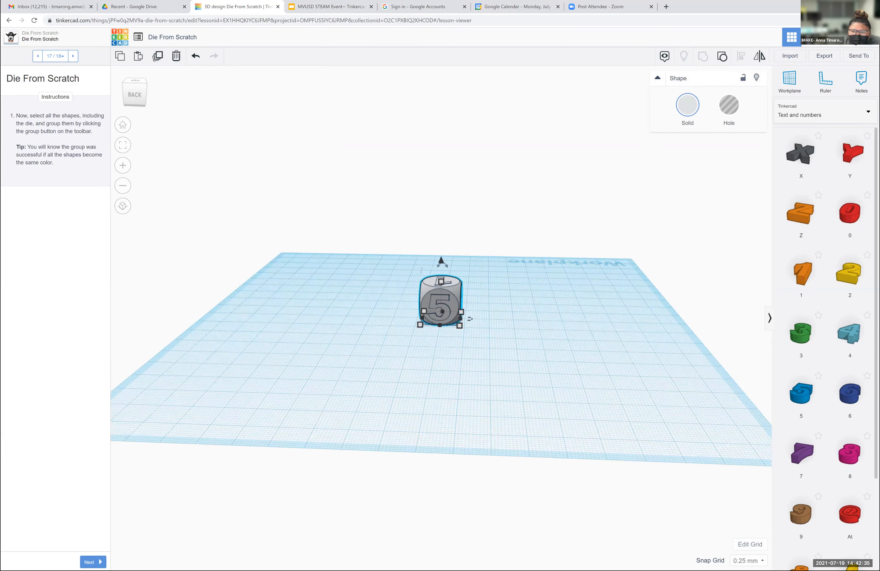
{"action": "left_click", "coordinate": [687, 105]}
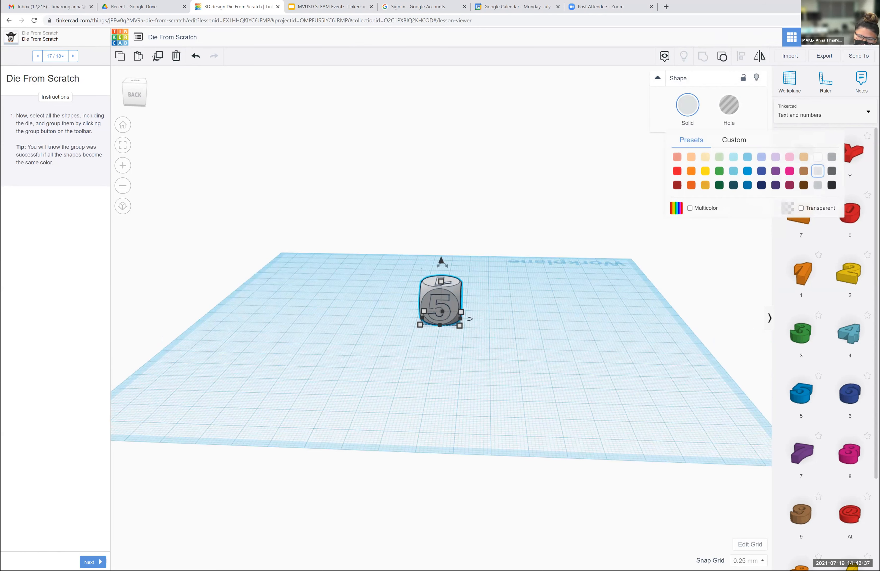
{"action": "left_click", "coordinate": [789, 171]}
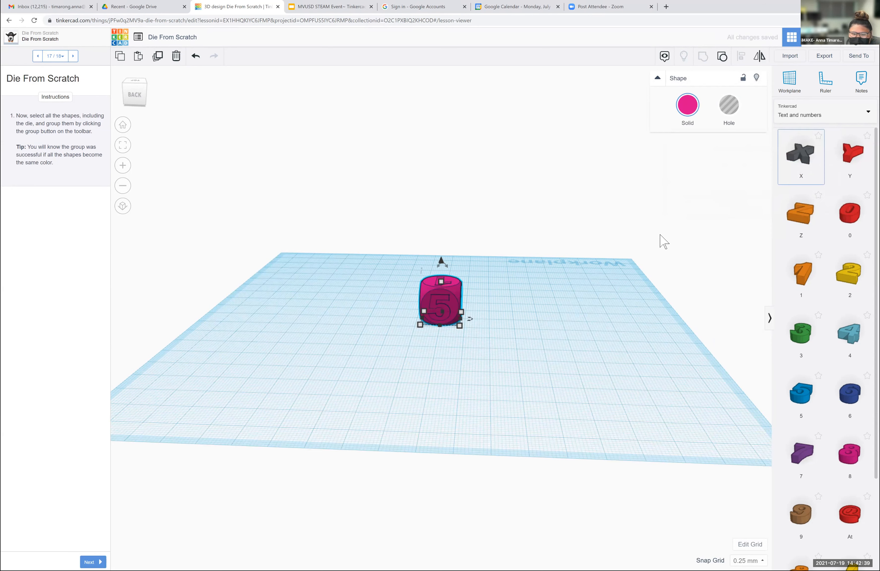
{"action": "left_click", "coordinate": [591, 250]}
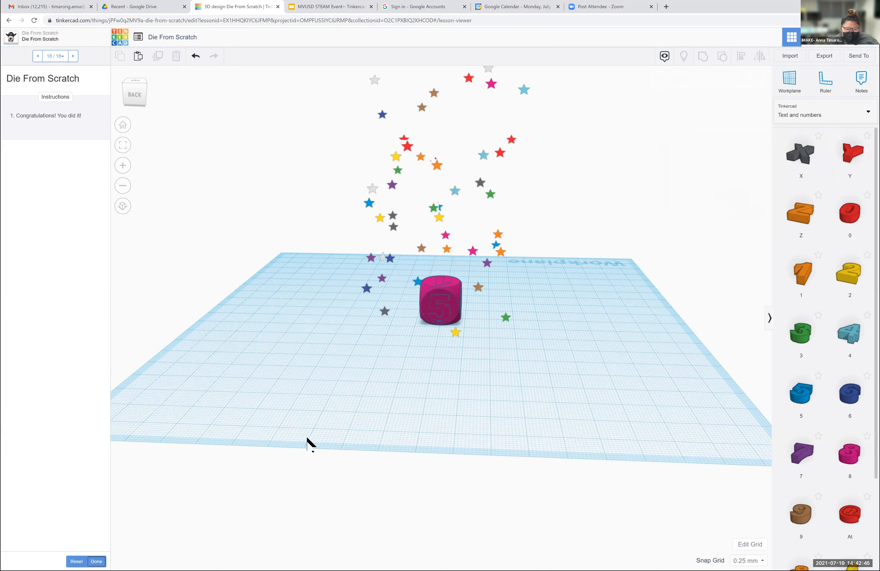
- View the finished die from the front and above, and review its export formats without downloading
{"action": "left_click_drag", "start_coordinate": [126, 97], "coordinate": [175, 189]}
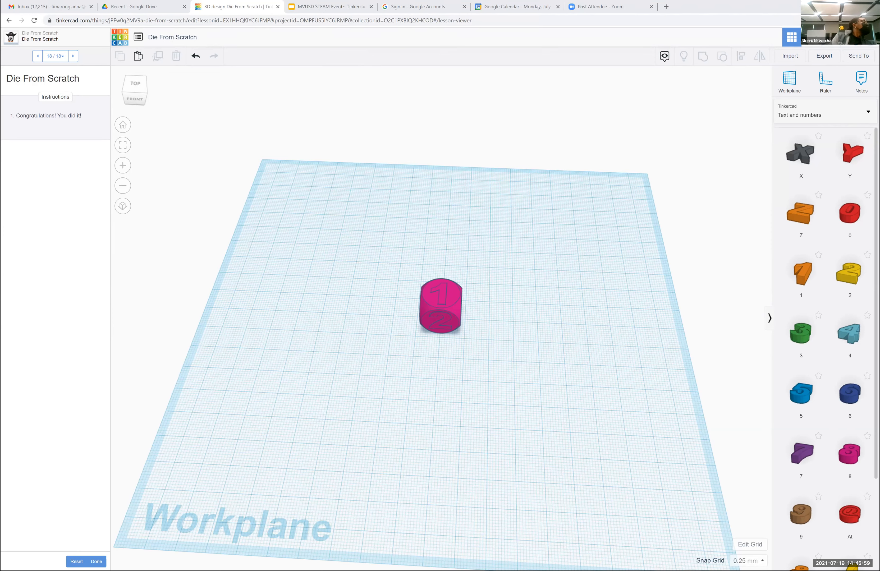
{"action": "left_click", "coordinate": [824, 56]}
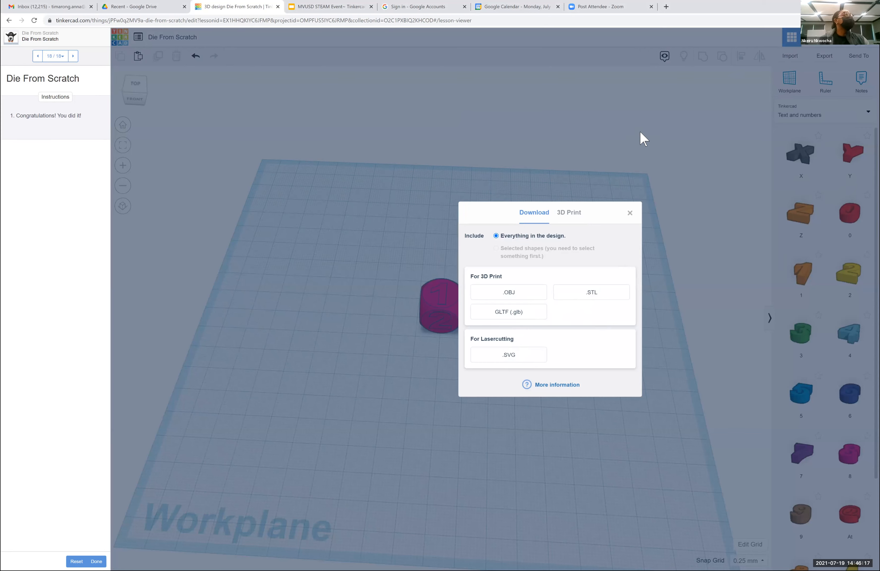
{"action": "left_click", "coordinate": [630, 218]}
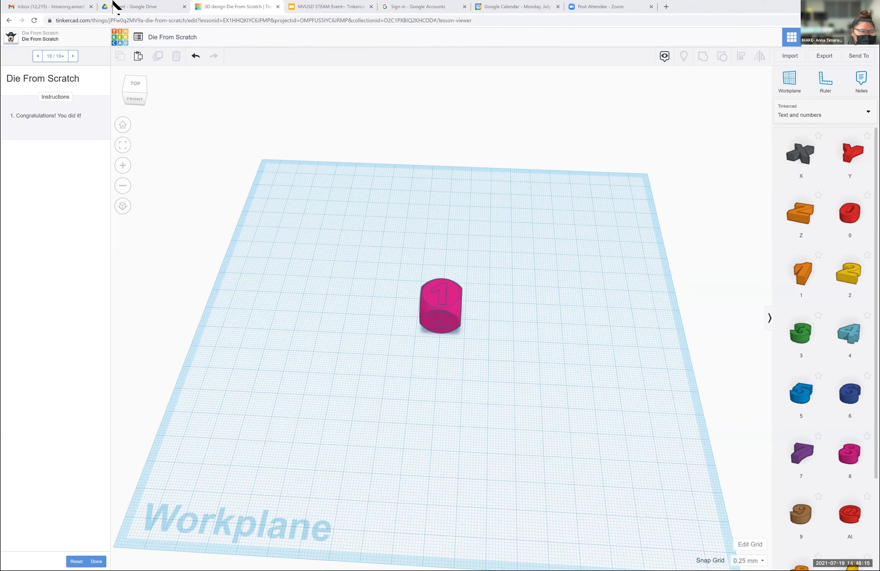
- Leave the die design and open the Chess Pawn project from the 3D lessons in the learning section
{"action": "left_click", "coordinate": [116, 35]}
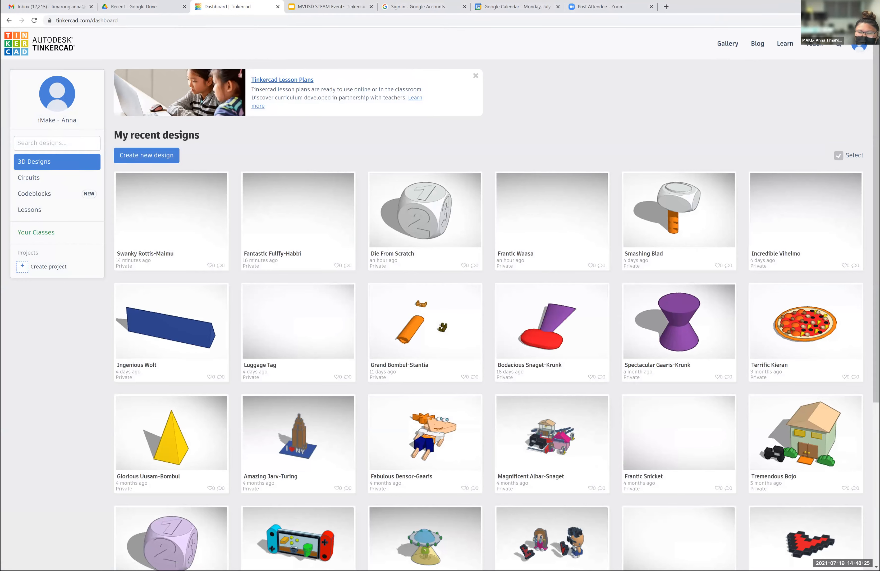
{"action": "left_click", "coordinate": [785, 44]}
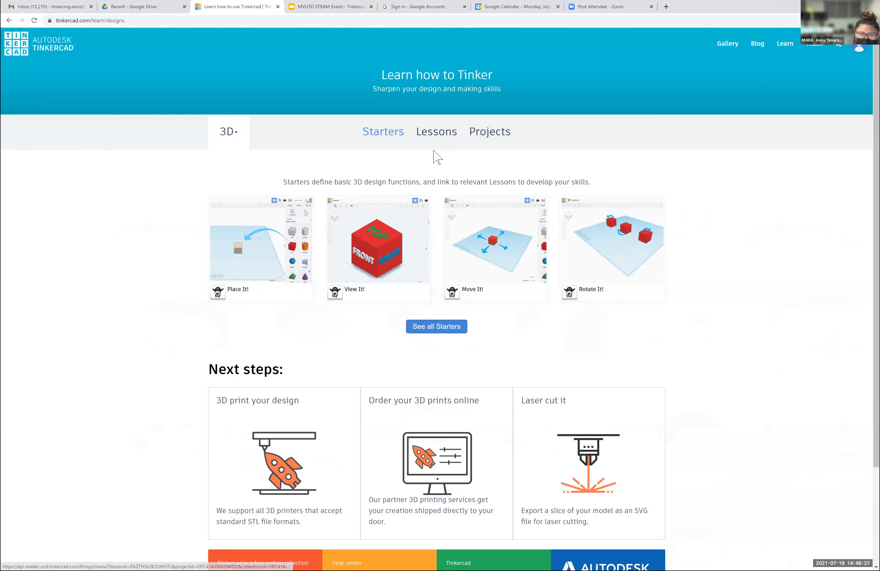
{"action": "left_click", "coordinate": [423, 135]}
{"action": "left_click", "coordinate": [381, 292]}
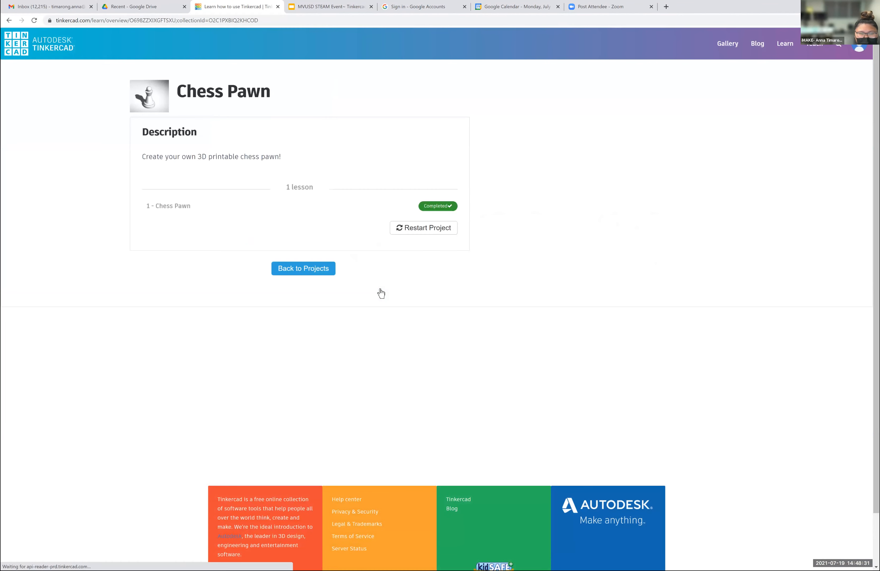
- Restart the Chess Pawn project and start its lesson
{"action": "left_click", "coordinate": [410, 229]}
{"action": "left_click", "coordinate": [543, 113]}
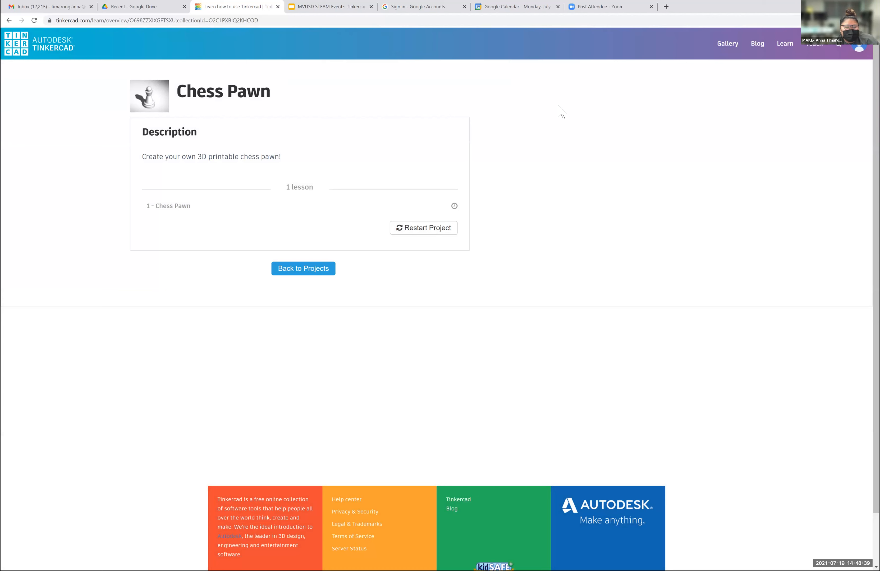
{"action": "left_click", "coordinate": [180, 206]}
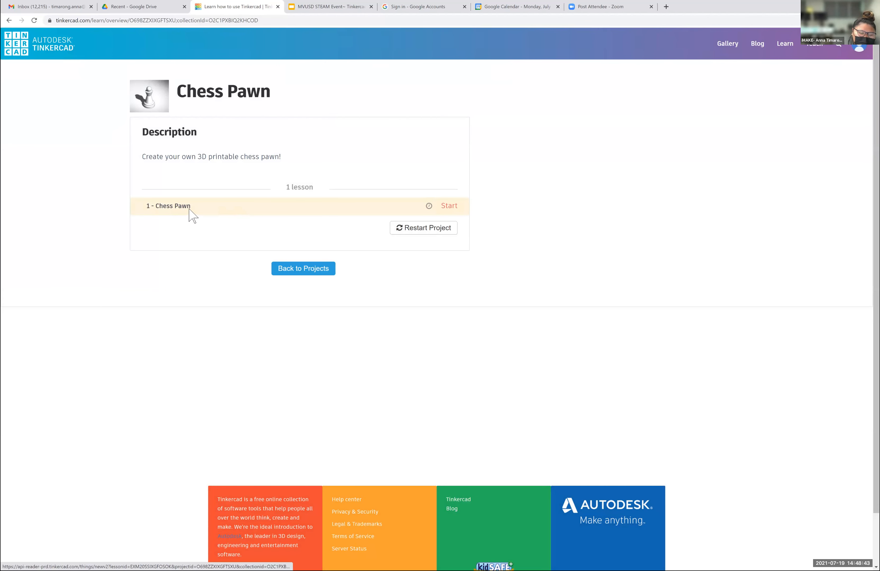
{"action": "left_click", "coordinate": [189, 209]}
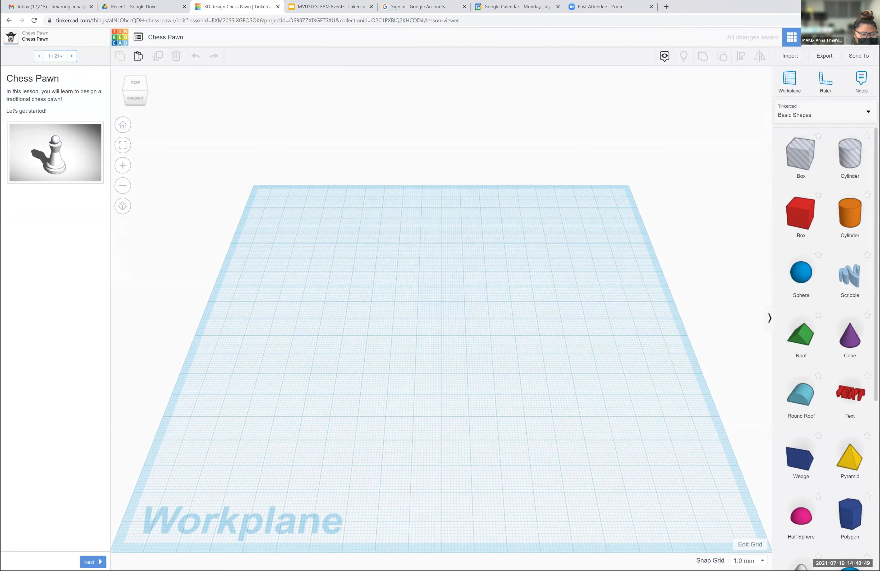
- Advance to lesson step 2, place a solid cylinder on the orange target and set its height to 3 mm
{"action": "left_click", "coordinate": [93, 562]}
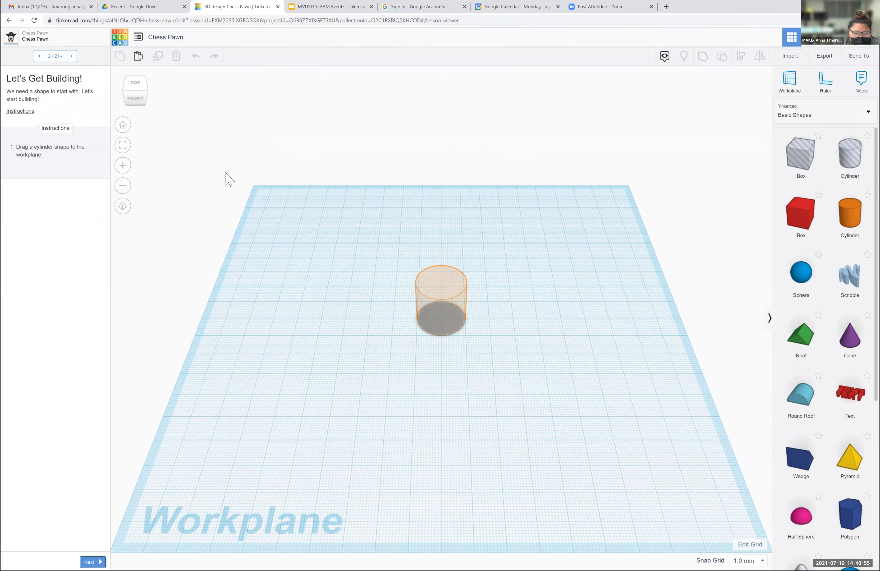
{"action": "left_click_drag", "start_coordinate": [849, 215], "coordinate": [441, 324]}
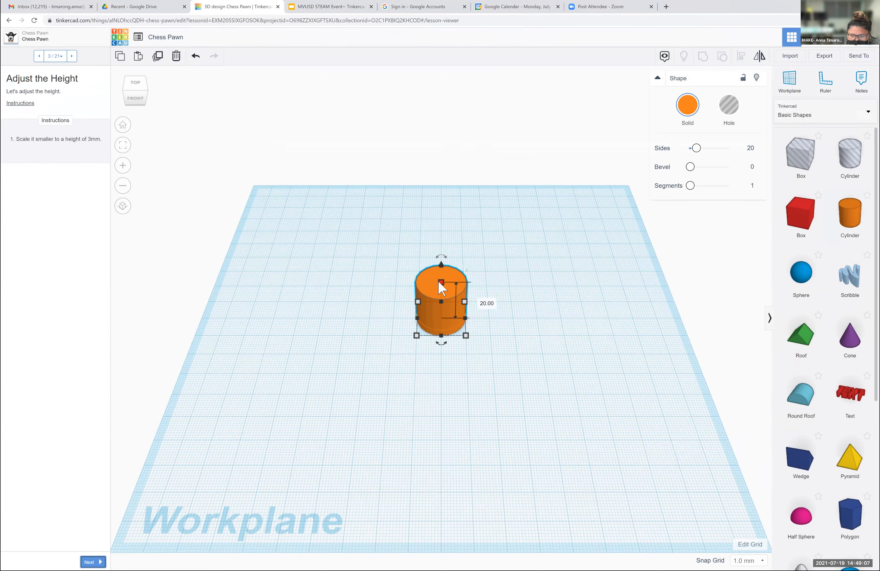
{"action": "left_click", "coordinate": [481, 300]}
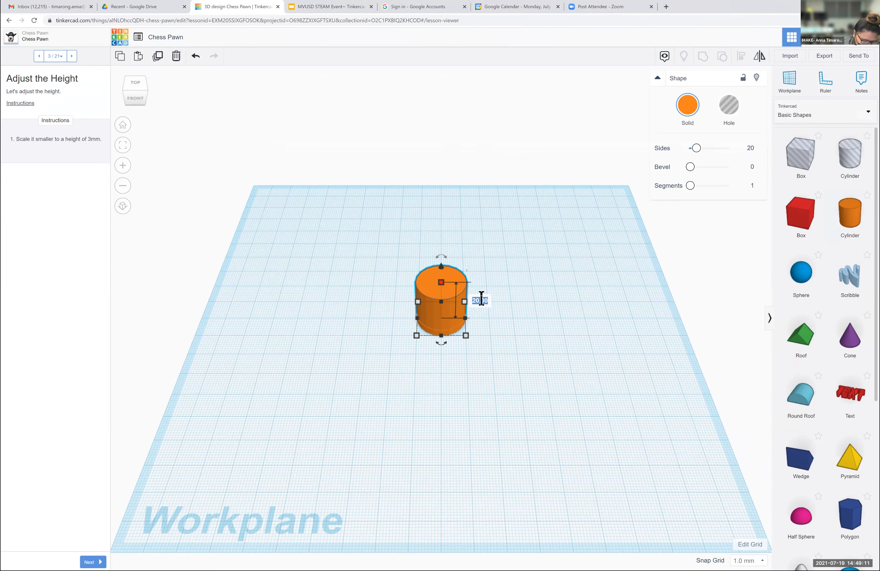
{"action": "type", "text": "3"}
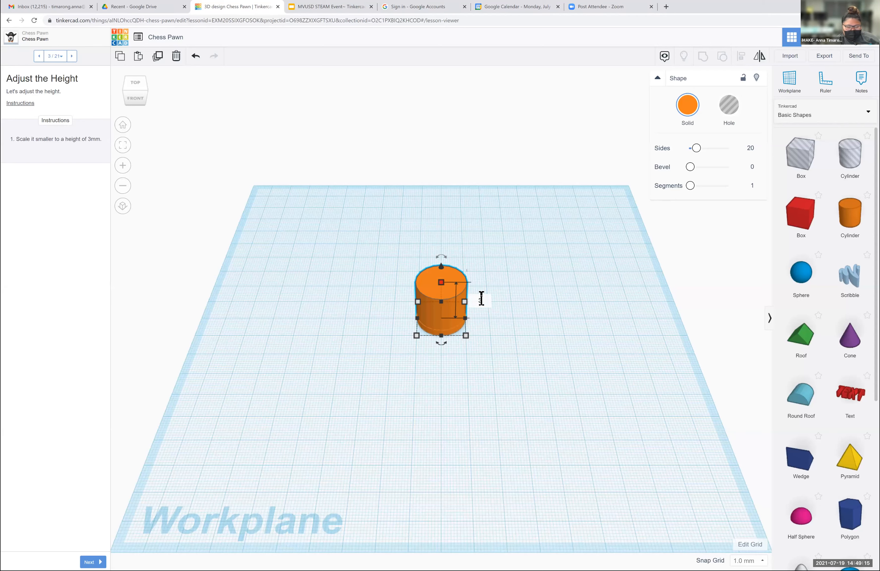
{"action": "key", "text": "Return"}
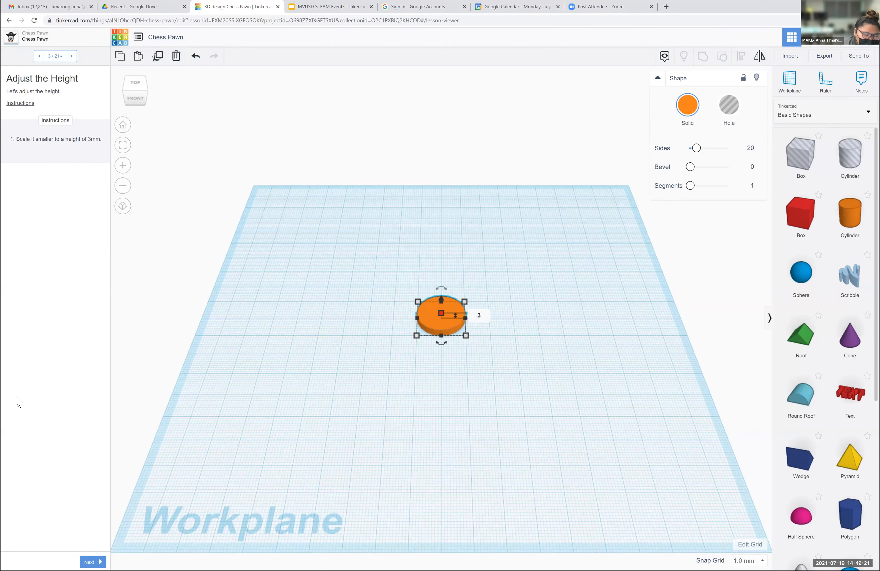
- Continue to lesson step 4 and place a new workplane on top of the cylinder
{"action": "left_click", "coordinate": [93, 562]}
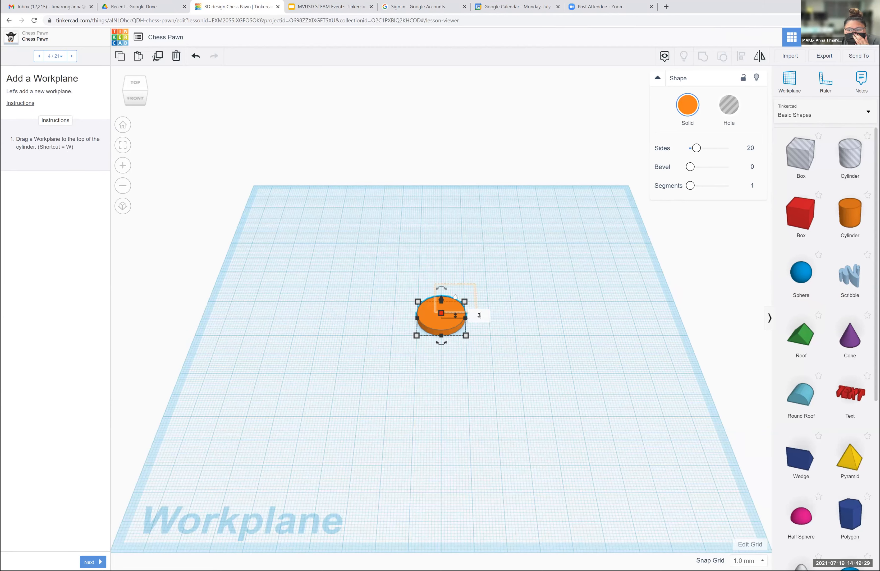
{"action": "key", "text": "w"}
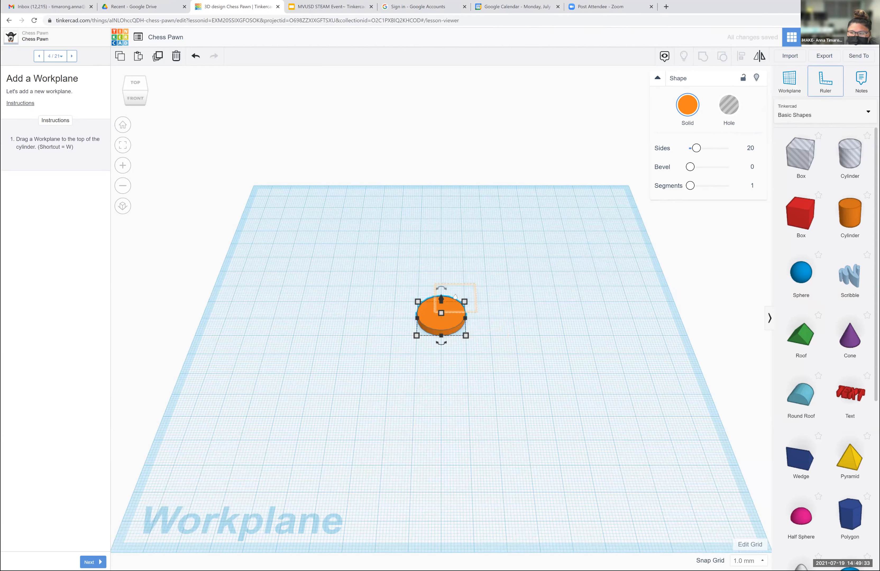
{"action": "left_click", "coordinate": [455, 304]}
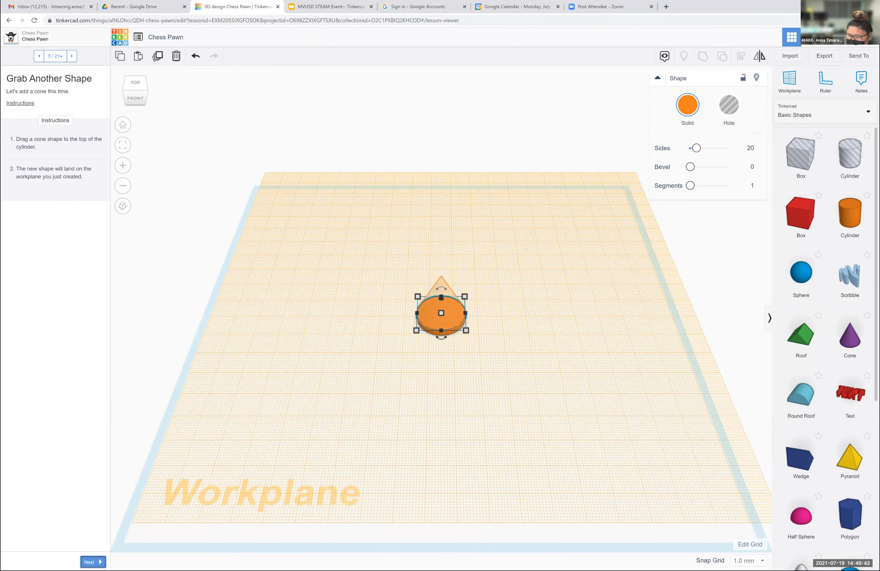
- Place a cone on top of the cylinder and set its height to 11 mm
{"action": "left_click_drag", "start_coordinate": [850, 337], "coordinate": [443, 318]}
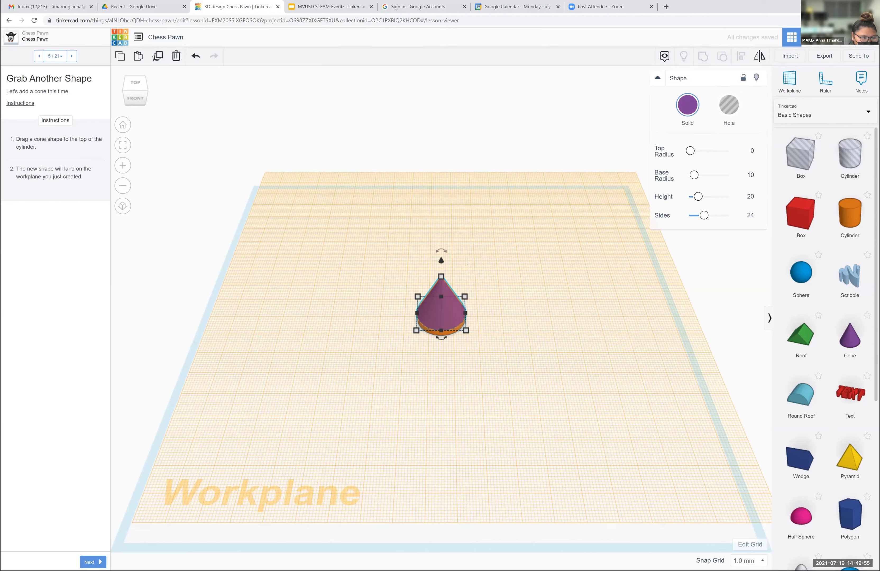
{"action": "left_click", "coordinate": [92, 561]}
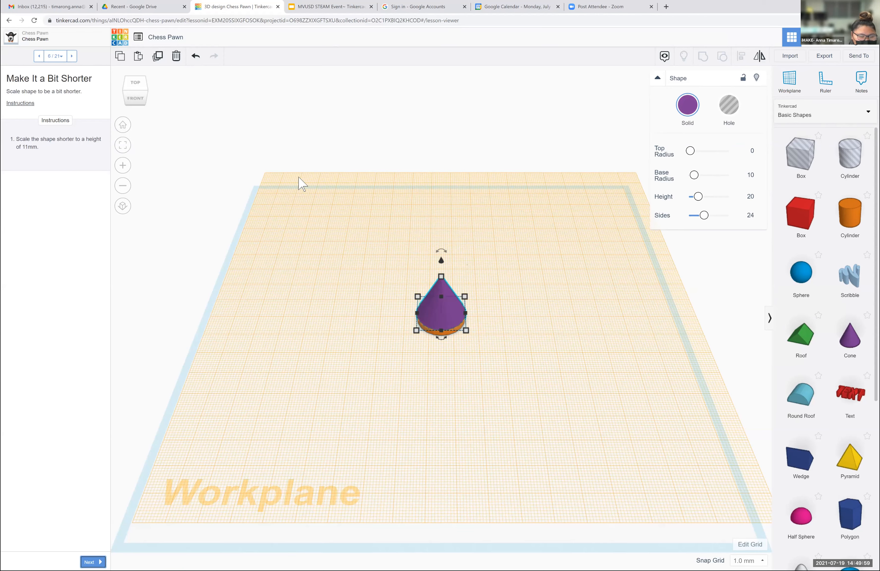
{"action": "mouse_move", "coordinate": [441, 276]}
{"action": "left_click", "coordinate": [482, 295]}
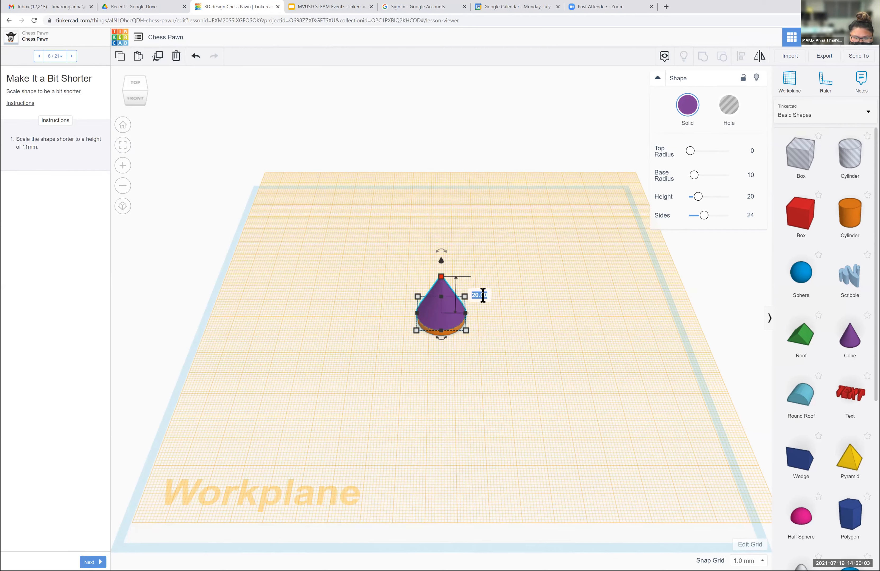
{"action": "type", "text": "11"}
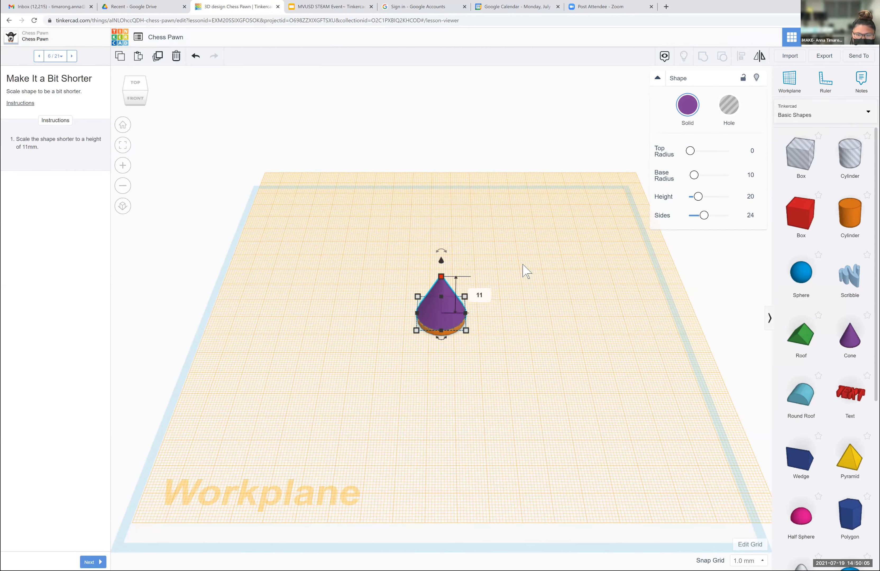
{"action": "key", "text": "Return"}
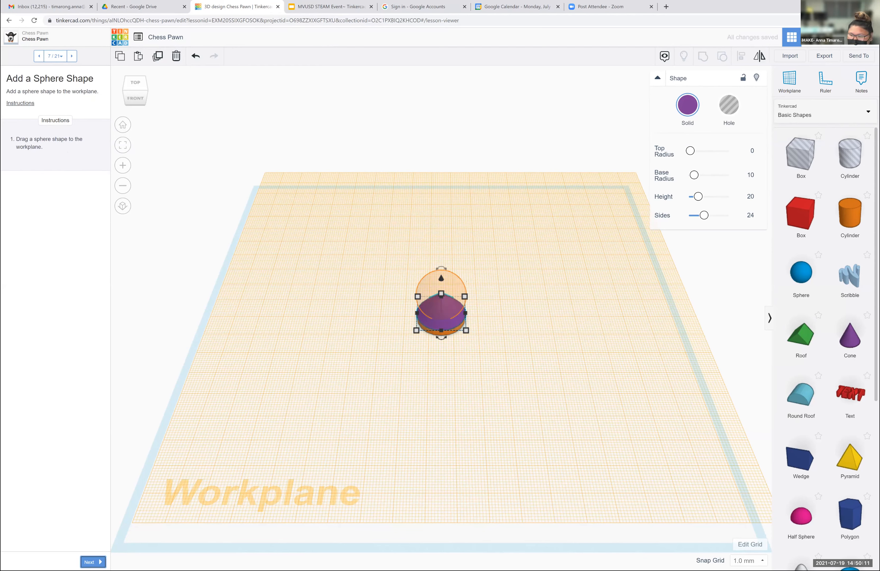
- Place a sphere on top of the cone
{"action": "left_click_drag", "start_coordinate": [801, 274], "coordinate": [445, 311]}
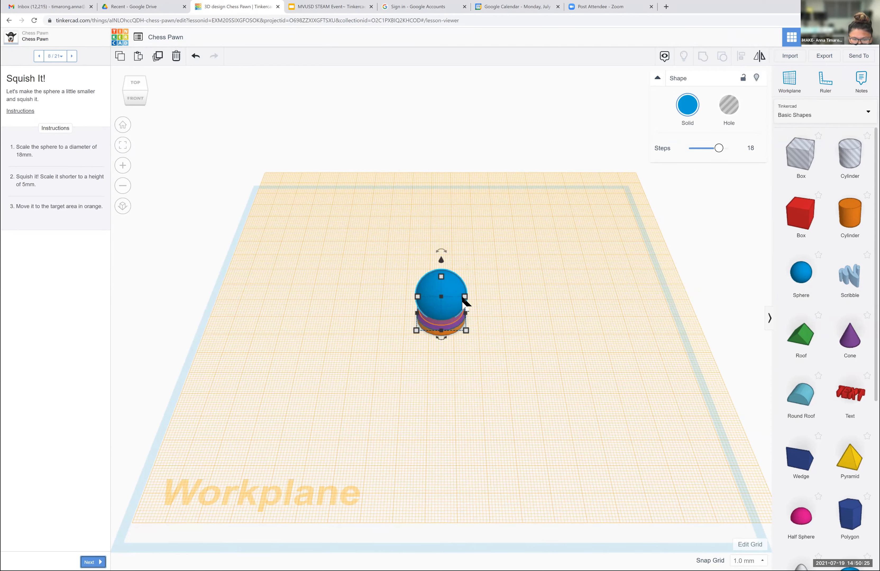
- Try a height of 18 mm for the sphere and undo the change
{"action": "left_click", "coordinate": [502, 313]}
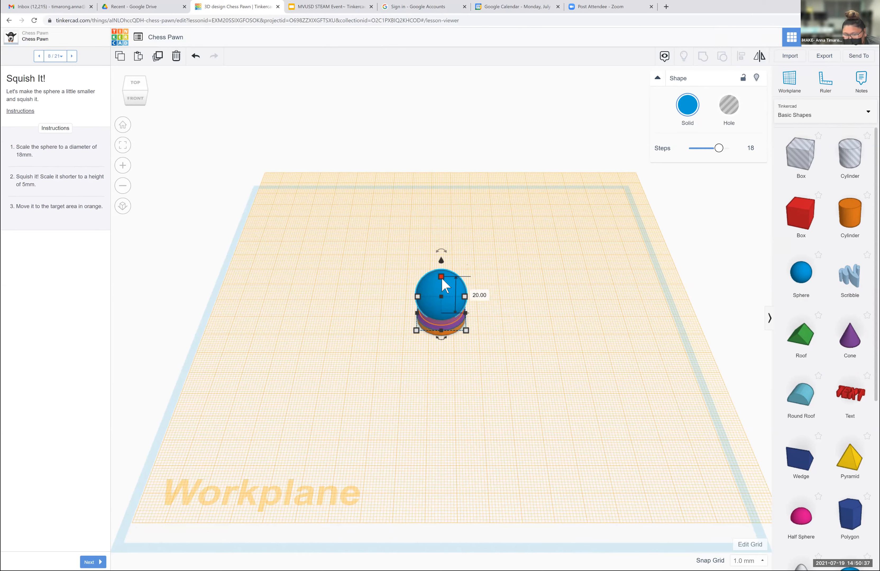
{"action": "left_click", "coordinate": [481, 295]}
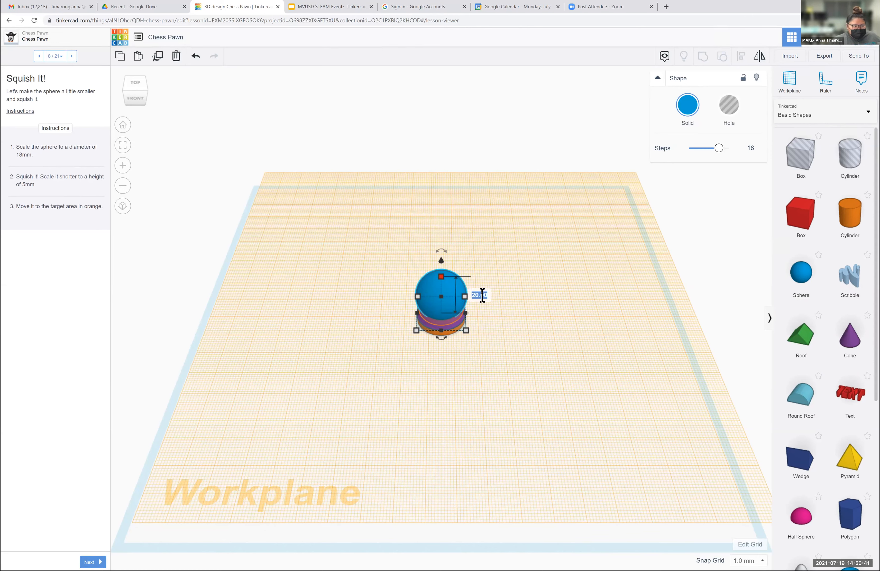
{"action": "type", "text": "18"}
{"action": "key", "text": "Return"}
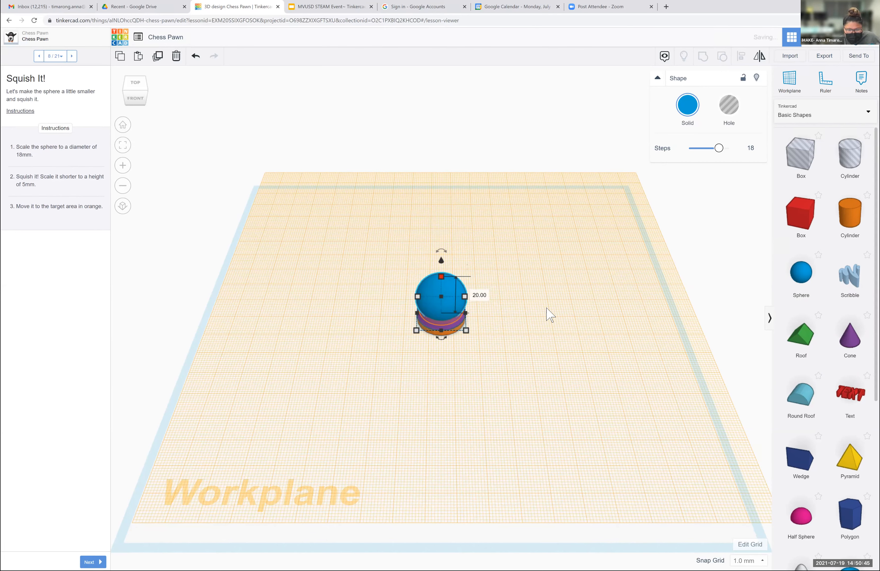
{"action": "left_click", "coordinate": [479, 242]}
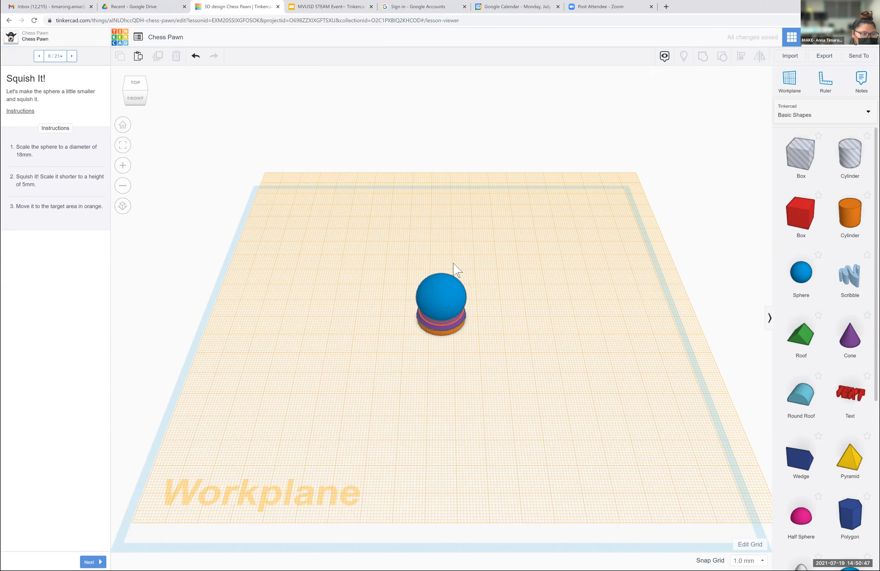
{"action": "left_click", "coordinate": [463, 296]}
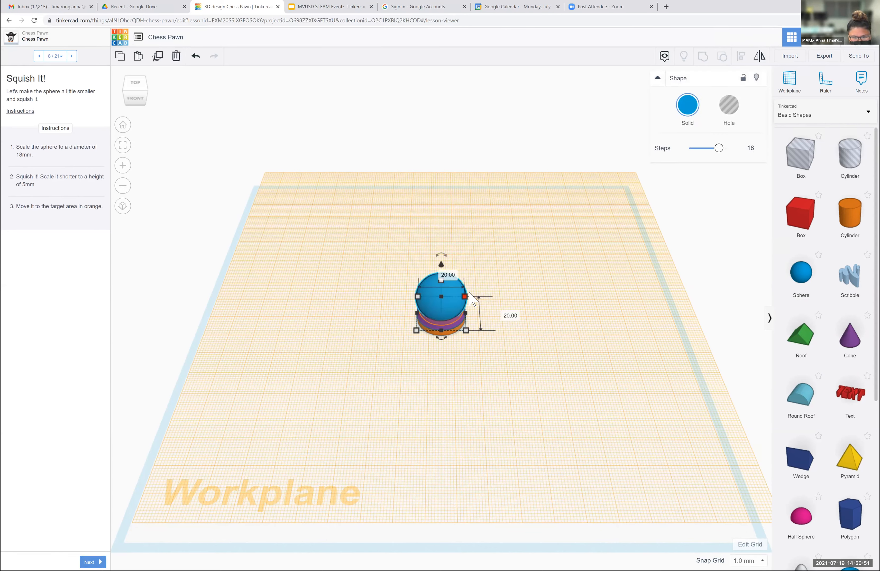
{"action": "key", "text": "ctrl+z"}
- Set the sphere's length and width to 18 mm each for a smaller diameter
{"action": "left_click", "coordinate": [504, 313]}
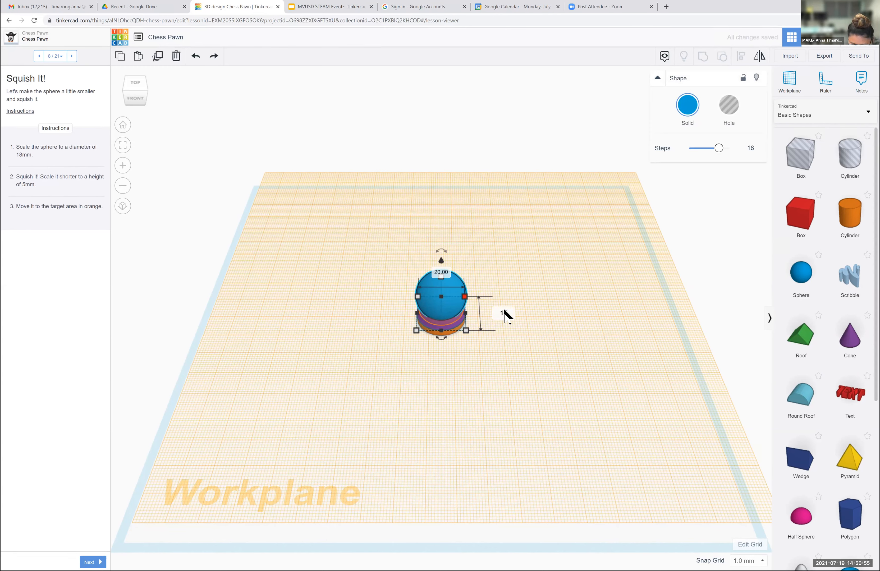
{"action": "type", "text": "18"}
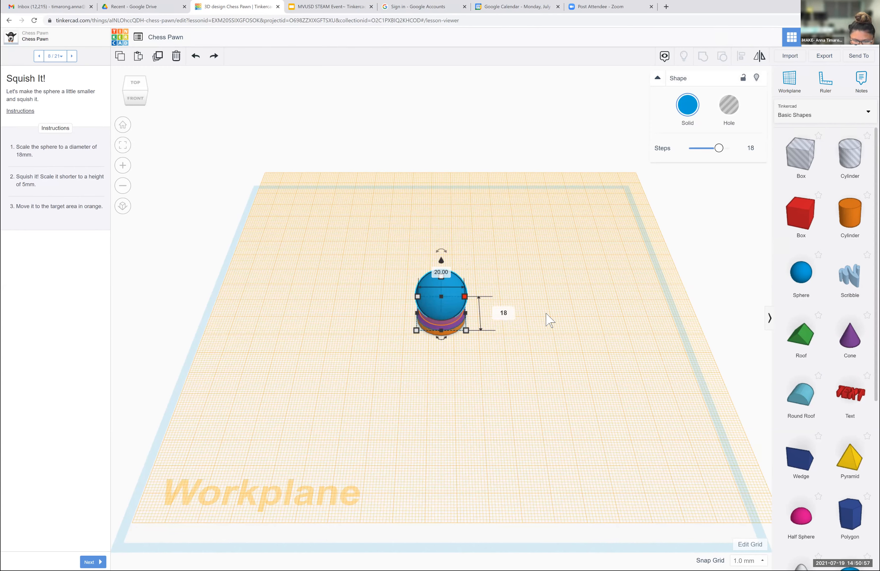
{"action": "key", "text": "Return"}
{"action": "left_click", "coordinate": [442, 277]}
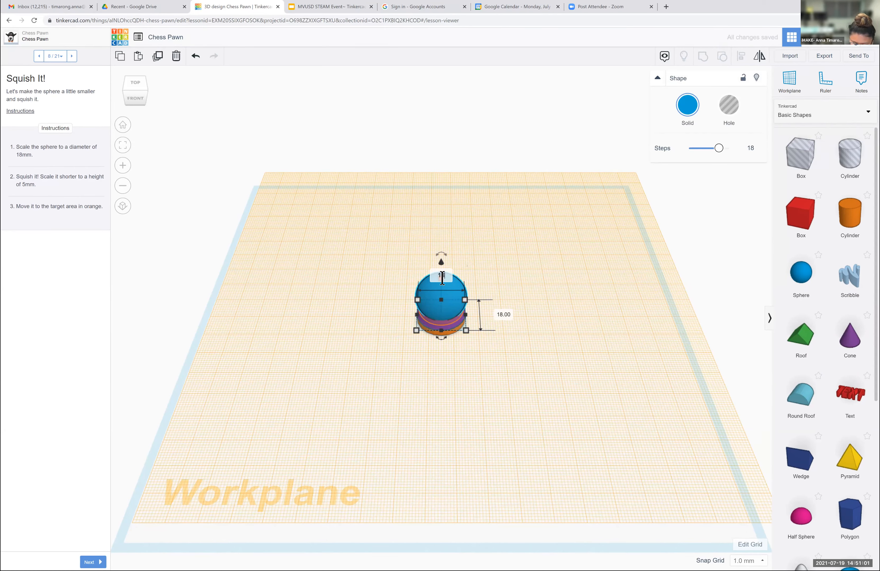
{"action": "type", "text": "18"}
{"action": "key", "text": "Return"}
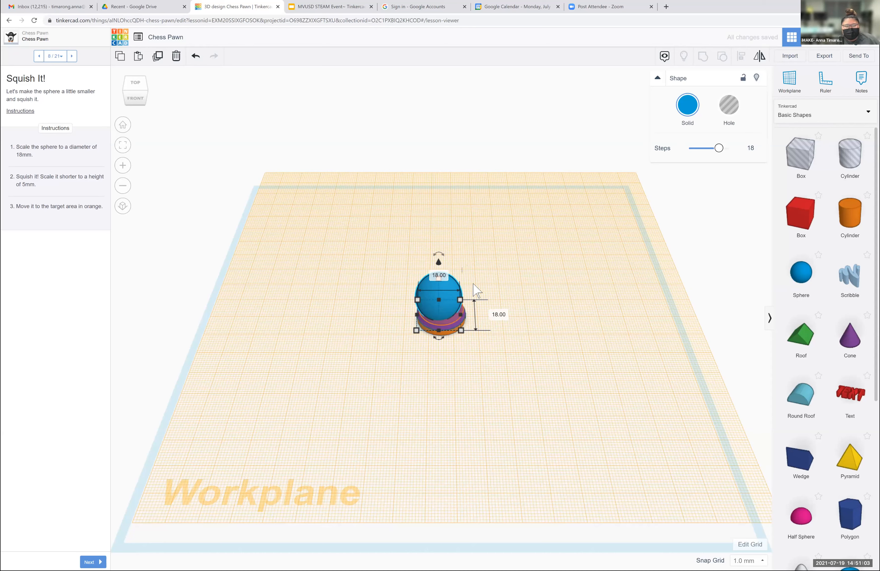
- Try a 20 mm length for the sphere, shift it over the cone, and undo both changes
{"action": "left_click", "coordinate": [500, 313]}
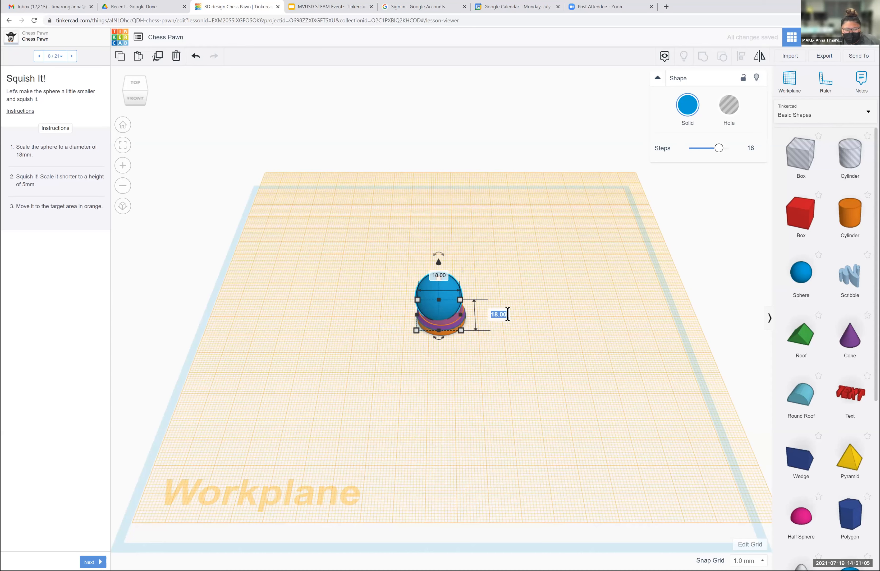
{"action": "type", "text": "20"}
{"action": "key", "text": "Return"}
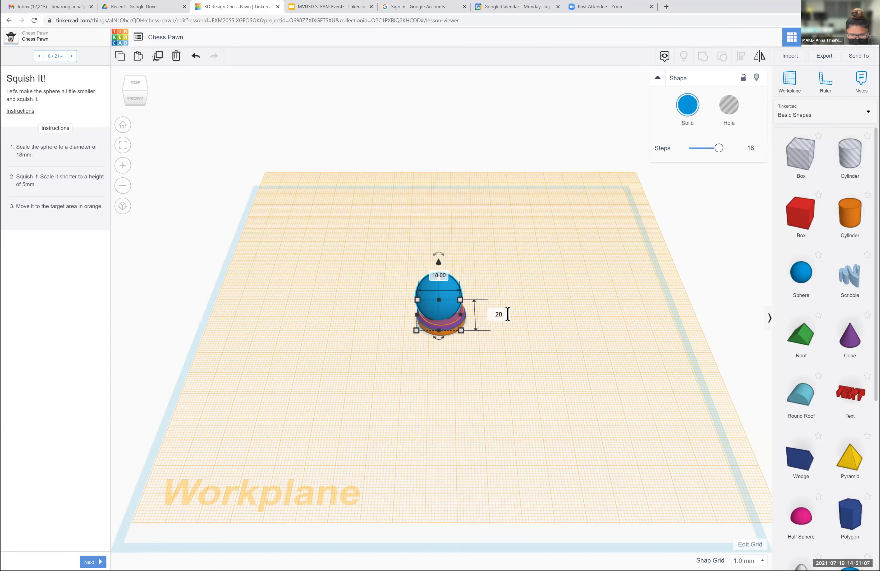
{"action": "left_click", "coordinate": [552, 276]}
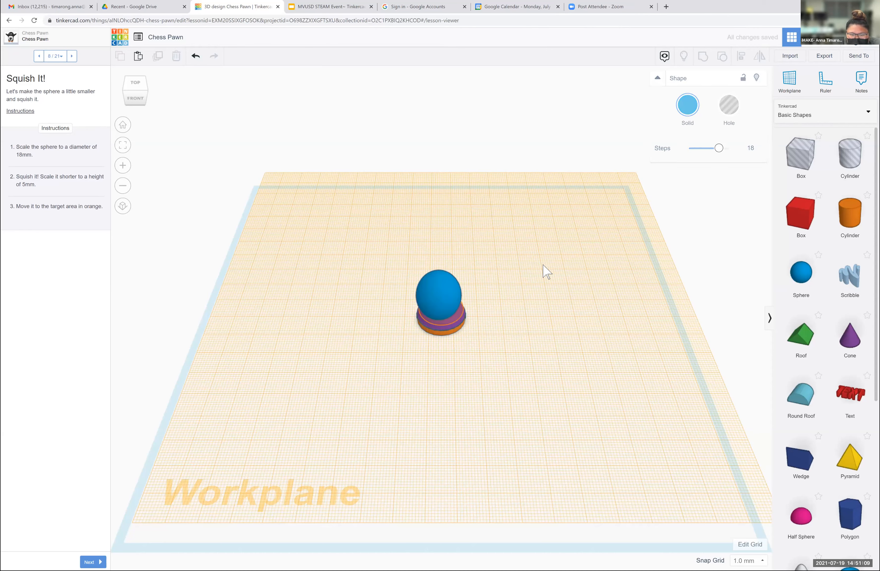
{"action": "left_click_drag", "start_coordinate": [445, 286], "coordinate": [446, 295]}
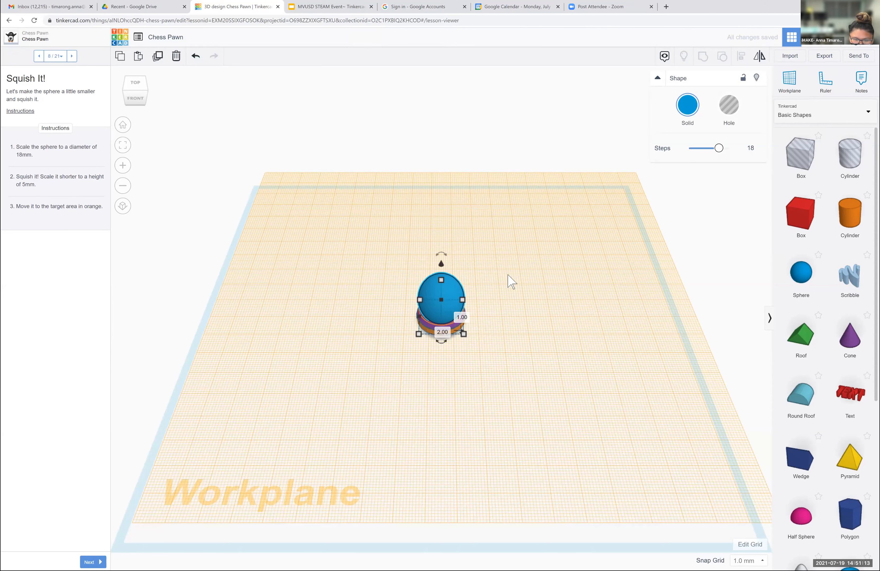
{"action": "left_click", "coordinate": [477, 281]}
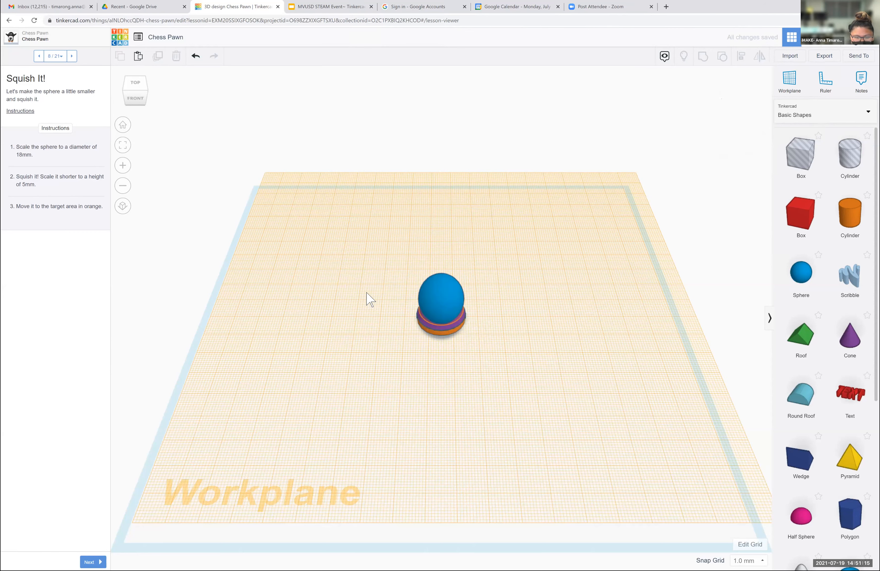
{"action": "left_click", "coordinate": [444, 289]}
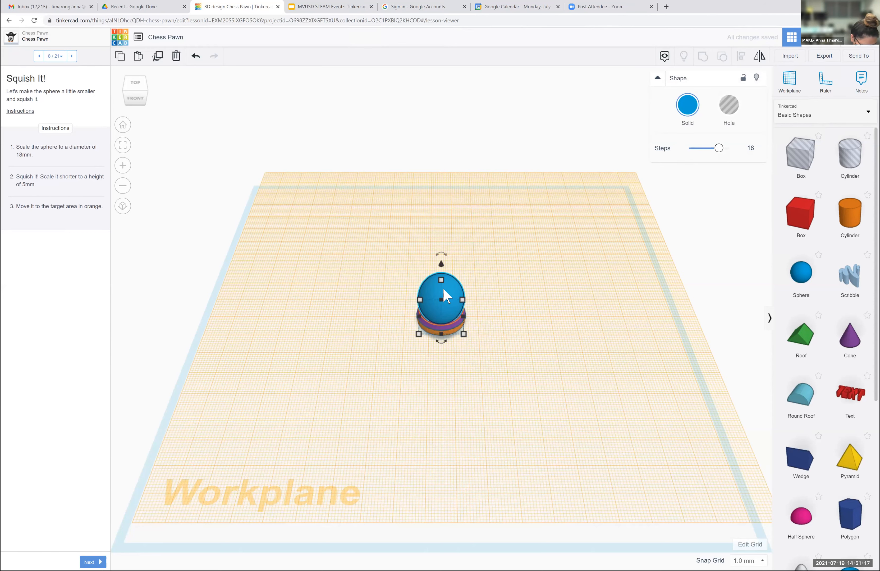
{"action": "key", "text": "ctrl+z"}
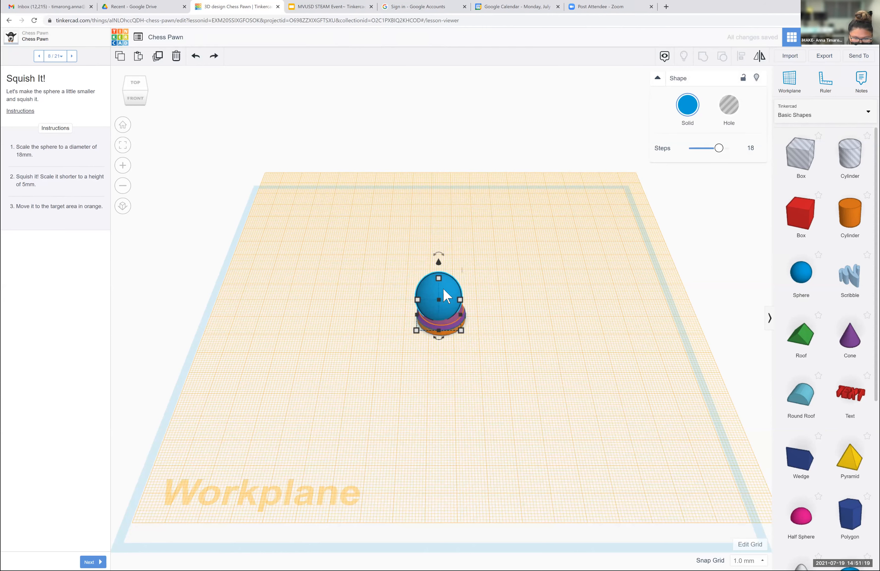
- Center the sphere over the purple cone and, for lesson step 9, place another cone on the workplane beside the stack
{"action": "left_click_drag", "start_coordinate": [444, 289], "coordinate": [447, 293]}
{"action": "left_click", "coordinate": [425, 184]}
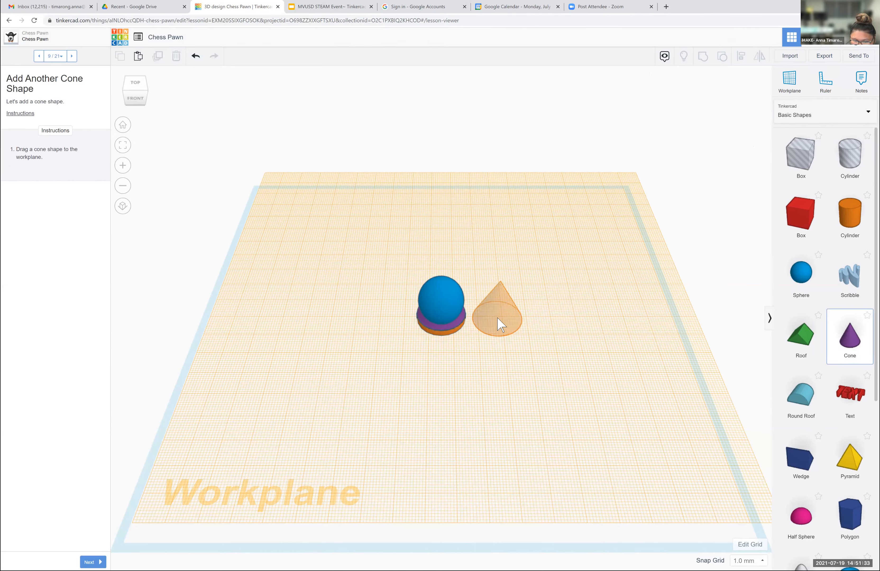
{"action": "left_click_drag", "start_coordinate": [499, 324], "coordinate": [501, 328]}
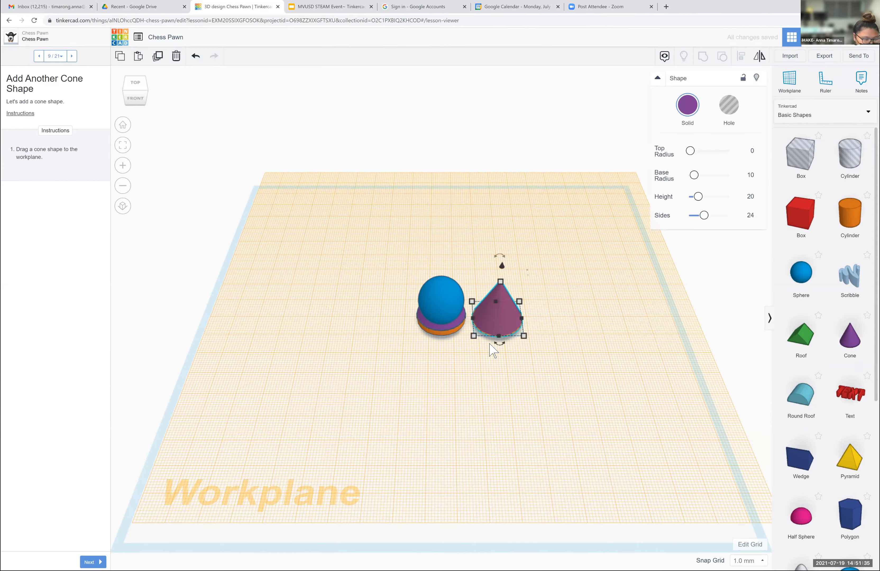
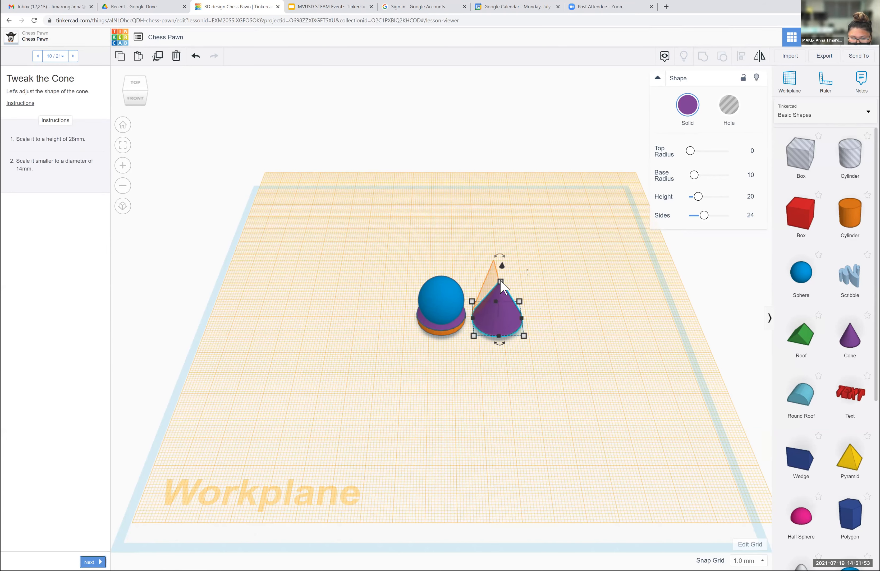
- Stretch the new purple cone to a height of 28 mm and shift it backward on the workplane
{"action": "left_click_drag", "start_coordinate": [497, 264], "coordinate": [502, 266]}
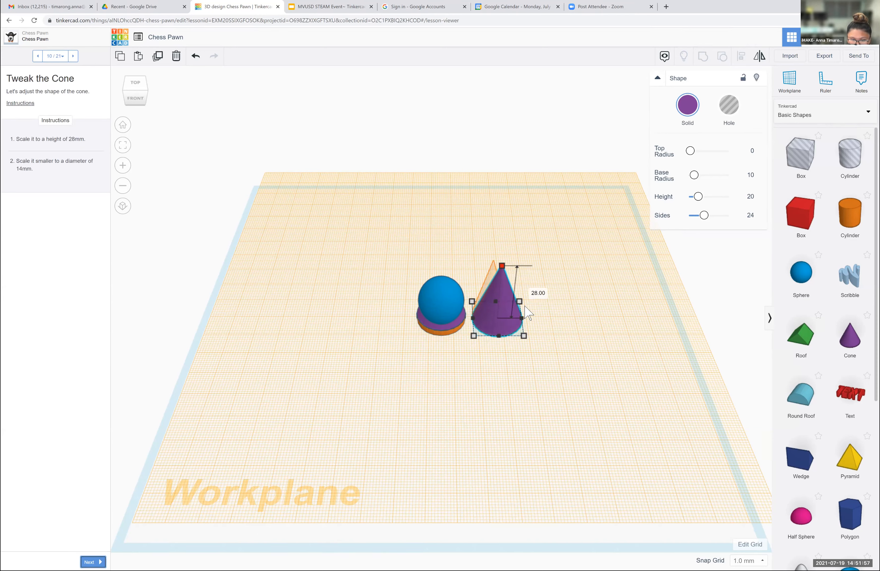
{"action": "left_click_drag", "start_coordinate": [525, 306], "coordinate": [524, 305]}
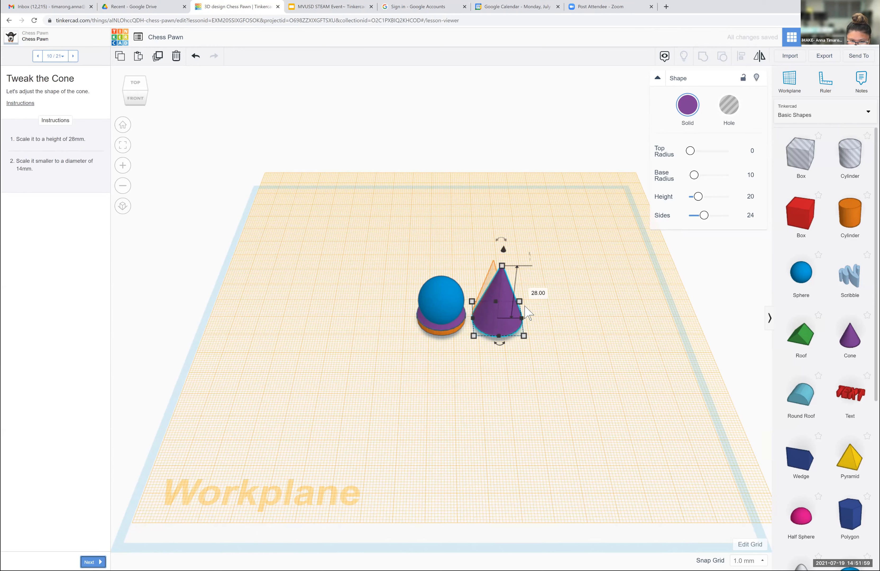
{"action": "key", "text": "Up"}
{"action": "key", "text": "Up"}
{"action": "key", "text": "Up"}
{"action": "key", "text": "Up"}
{"action": "key", "text": "Up"}
{"action": "key", "text": "Up"}
{"action": "key", "text": "Up"}
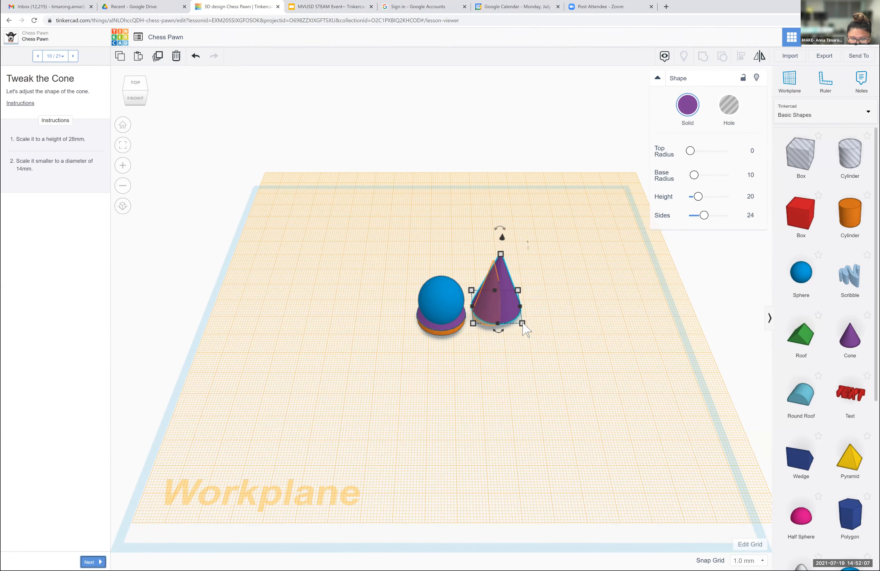
- Set the 28 mm tall cone's width to 14 mm
{"action": "left_click", "coordinate": [519, 307]}
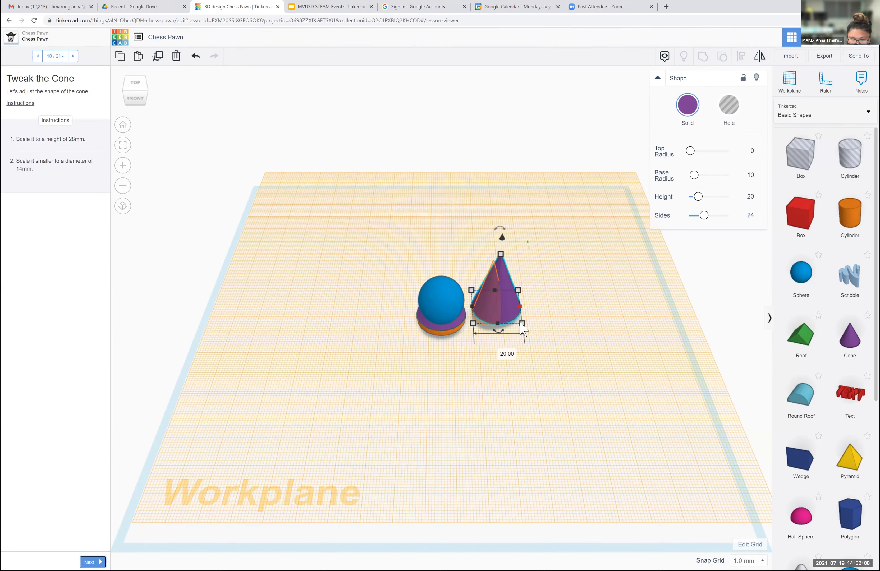
{"action": "left_click", "coordinate": [501, 350]}
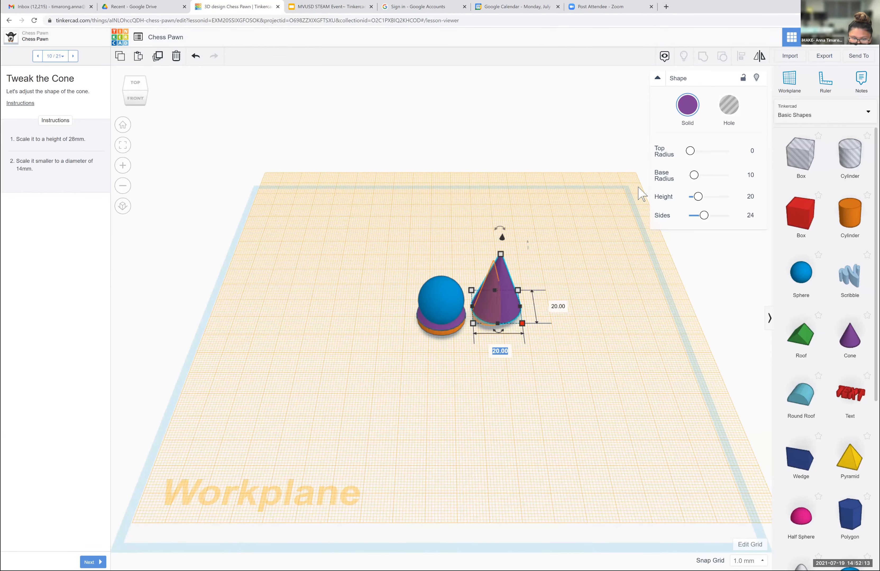
{"action": "type", "text": "14"}
{"action": "key", "text": "Return"}
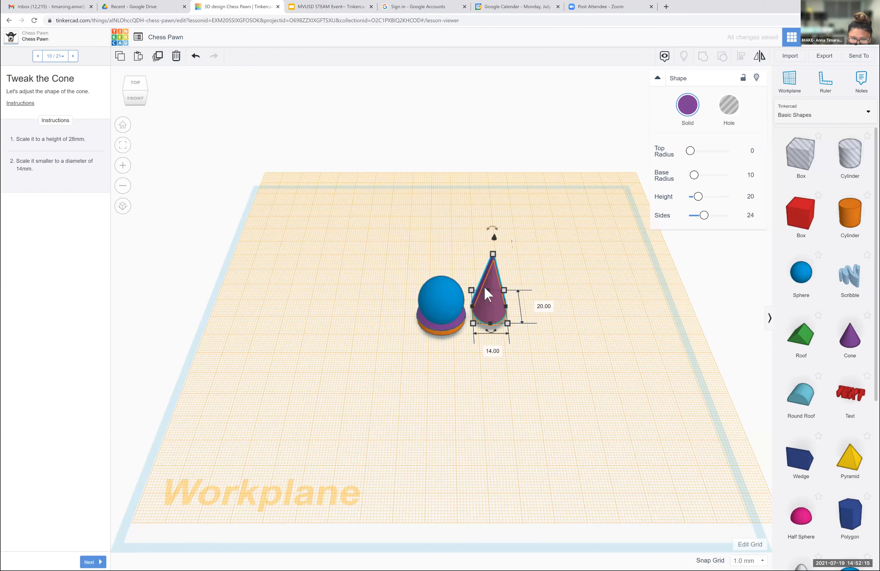
{"action": "key", "text": "Escape"}
{"action": "left_click", "coordinate": [483, 291]}
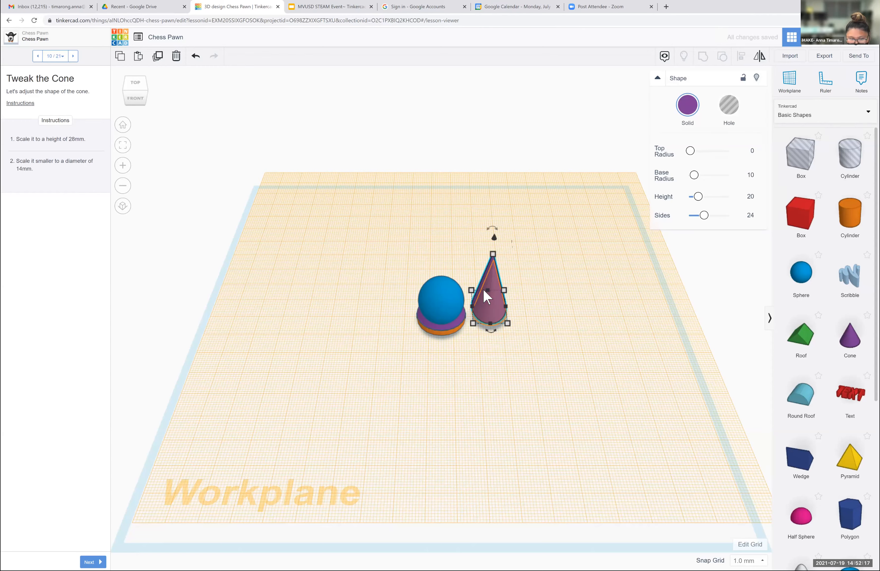
- Shift the narrowed cone forward onto the orange outline and advance the lesson to step 11, Position the Cone
{"action": "key", "text": "Down"}
{"action": "key", "text": "Down"}
{"action": "key", "text": "Down"}
{"action": "key", "text": "Down"}
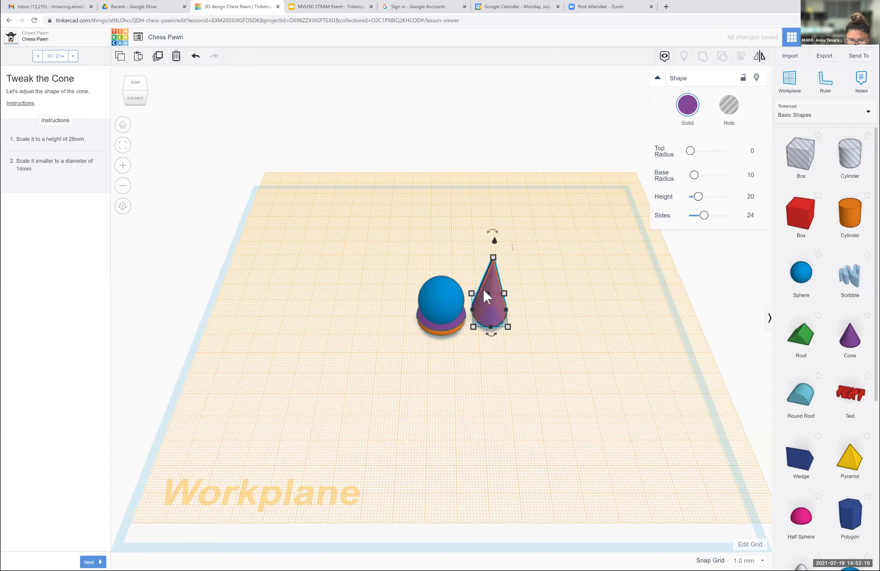
{"action": "key", "text": "Down"}
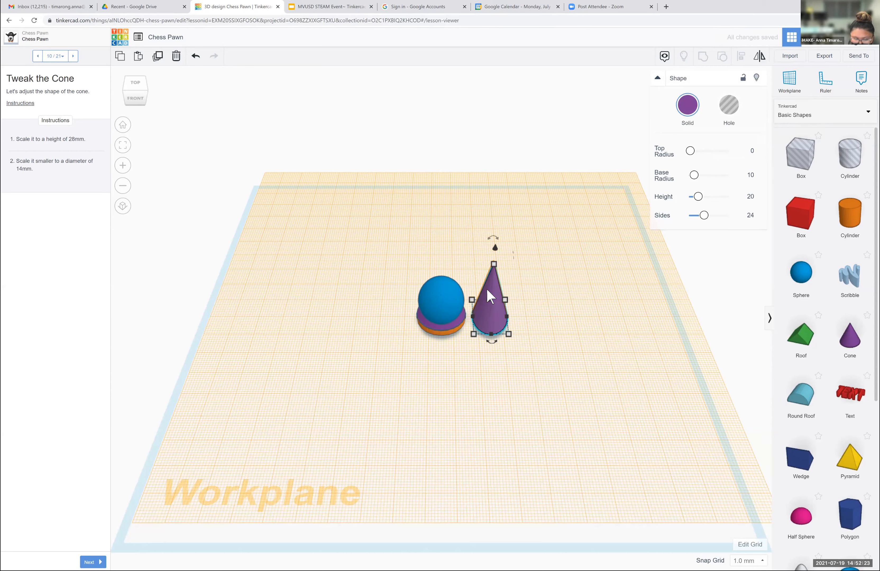
{"action": "key", "text": "Up"}
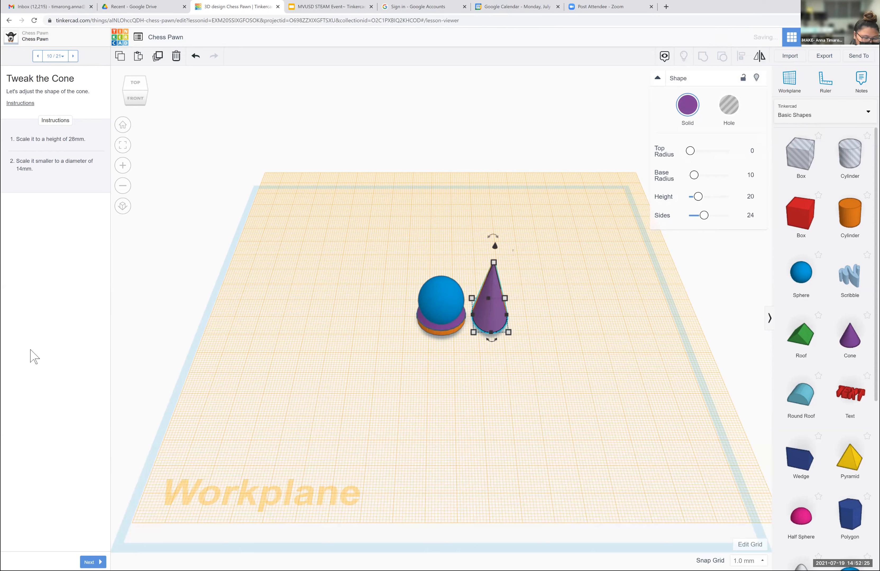
{"action": "left_click", "coordinate": [92, 562]}
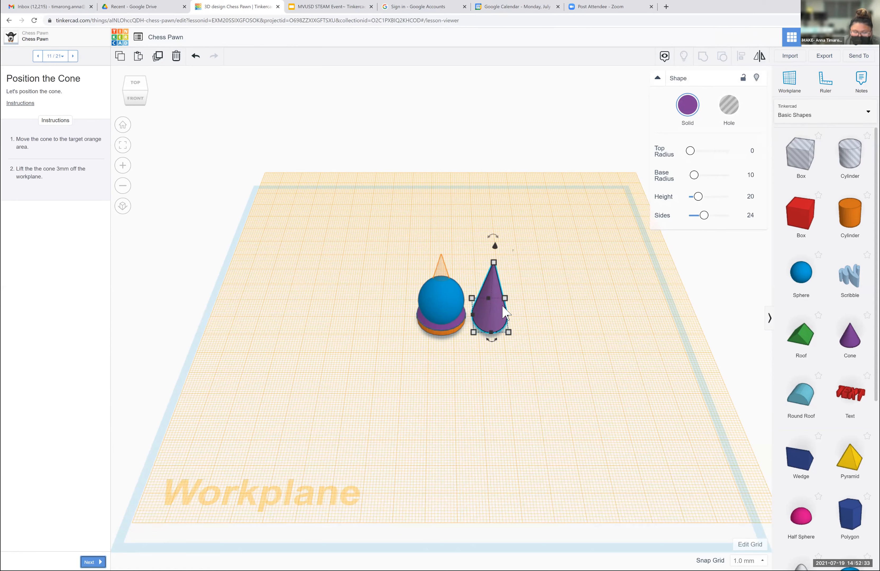
- Move the tall cone sideways into the center of the sphere stack and lift it 3 mm off the workplane
{"action": "key", "text": "Left"}
{"action": "key", "text": "Left"}
{"action": "key", "text": "Left"}
{"action": "key", "text": "Left"}
{"action": "key", "text": "Left"}
{"action": "key", "text": "Left"}
{"action": "key", "text": "Left"}
{"action": "key", "text": "Left"}
{"action": "key", "text": "Left"}
{"action": "key", "text": "Left"}
{"action": "key", "text": "Left"}
{"action": "key", "text": "Left"}
{"action": "key", "text": "Left"}
{"action": "key", "text": "Left"}
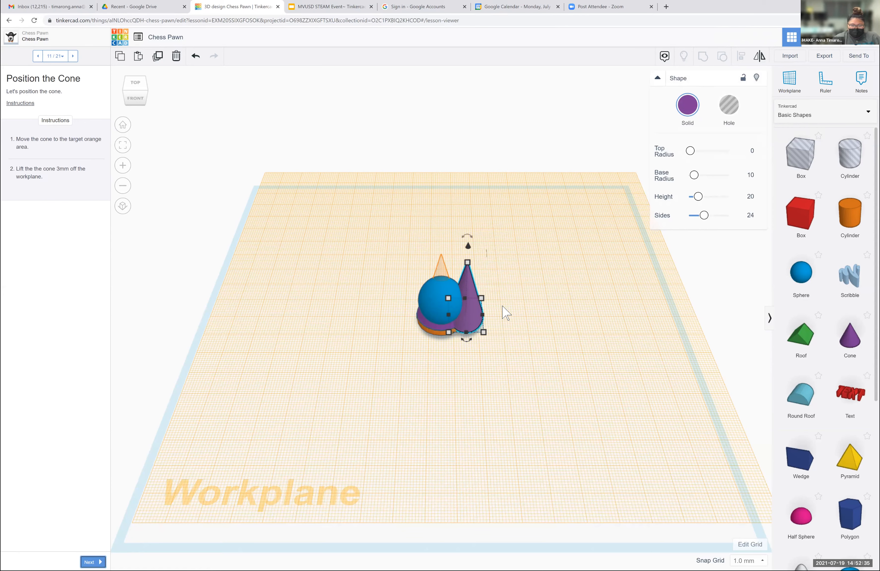
{"action": "key", "text": "Left"}
{"action": "key", "text": "Left"}
{"action": "key", "text": "Left"}
{"action": "key", "text": "Left"}
{"action": "key", "text": "Left"}
{"action": "key", "text": "Left"}
{"action": "key", "text": "Left"}
{"action": "key", "text": "Left"}
{"action": "key", "text": "Left"}
{"action": "key", "text": "Left"}
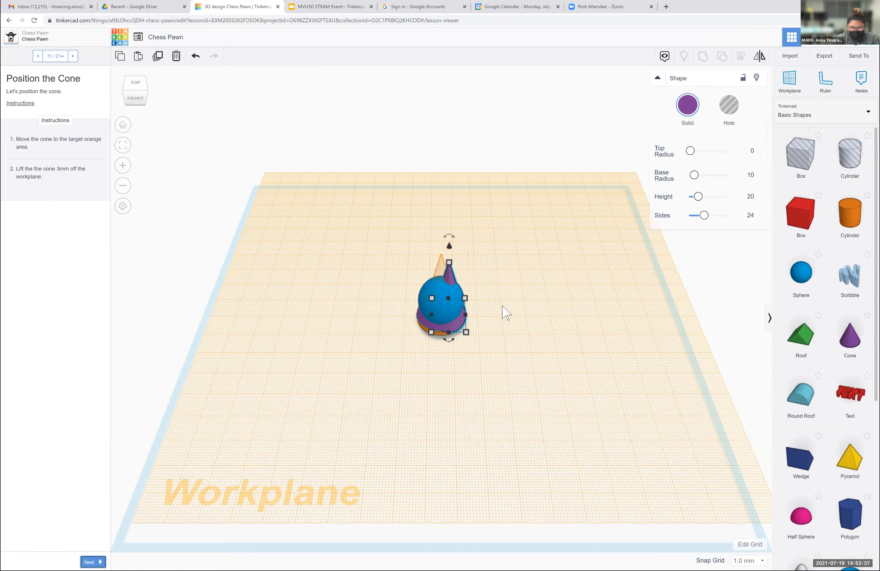
{"action": "key", "text": "Left"}
{"action": "key", "text": "Left"}
{"action": "key", "text": "Left"}
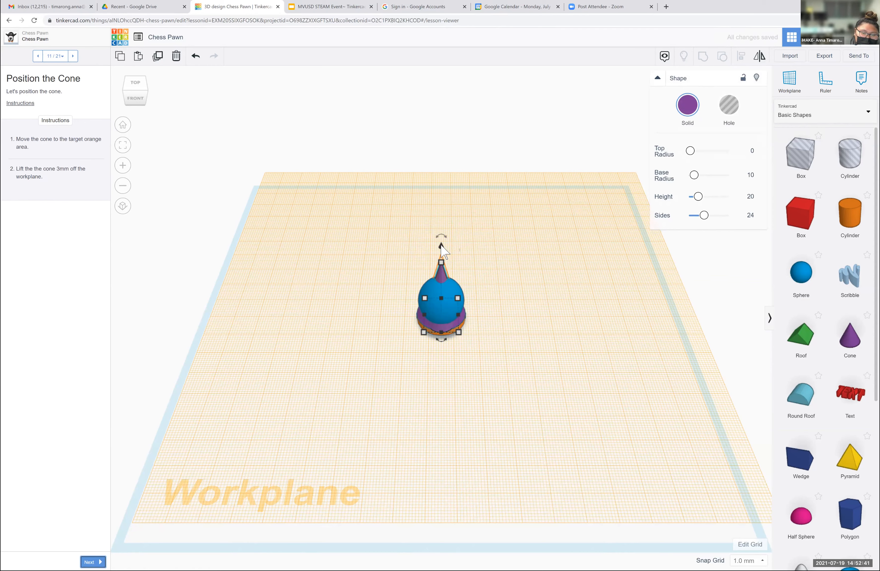
{"action": "left_click_drag", "start_coordinate": [441, 244], "coordinate": [441, 237]}
{"action": "left_click", "coordinate": [548, 242]}
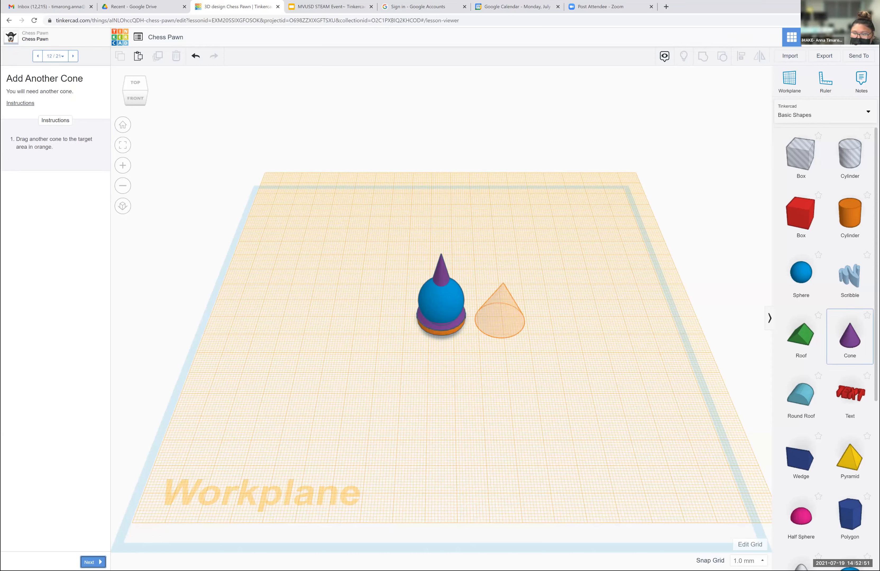
- Place another cone on the orange target beside the stack and set its width to 12 mm
{"action": "left_click_drag", "start_coordinate": [849, 337], "coordinate": [498, 323]}
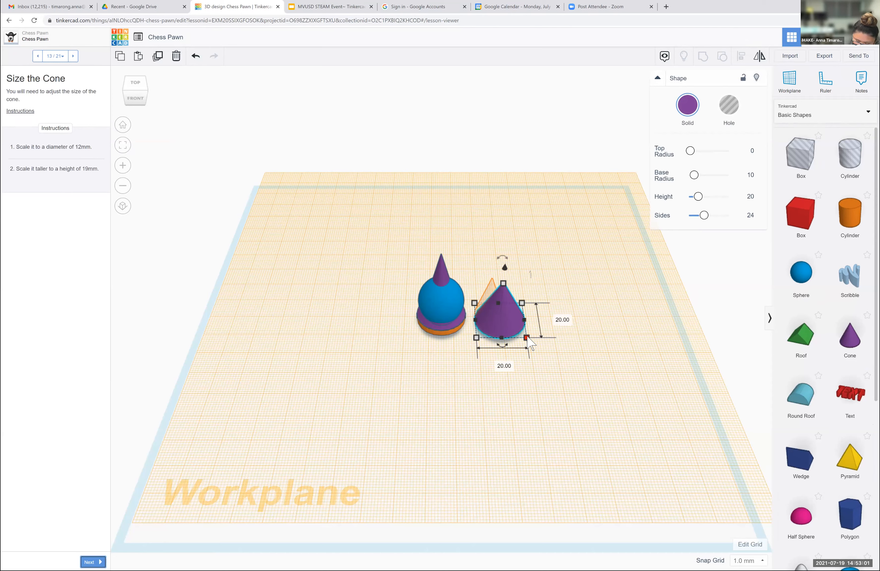
{"action": "left_click", "coordinate": [504, 366]}
{"action": "type", "text": "12"}
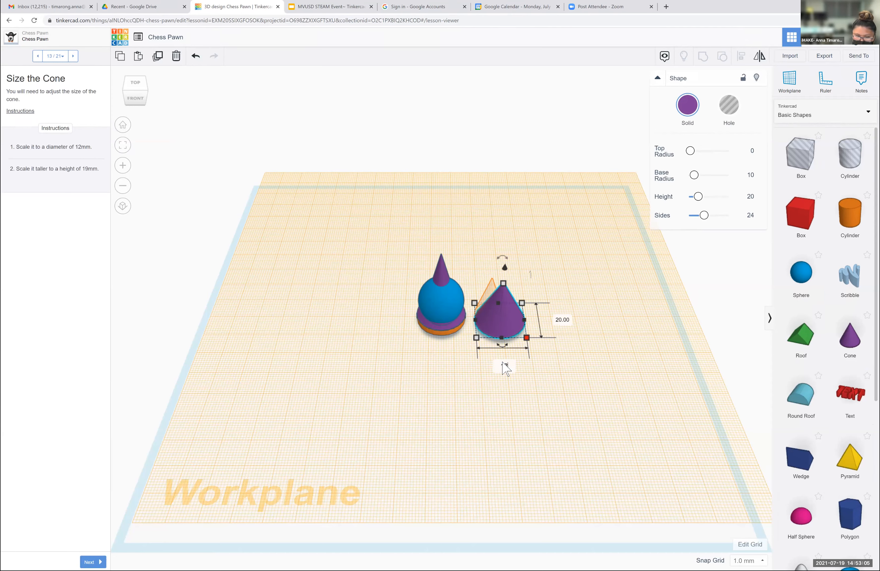
{"action": "key", "text": "Return"}
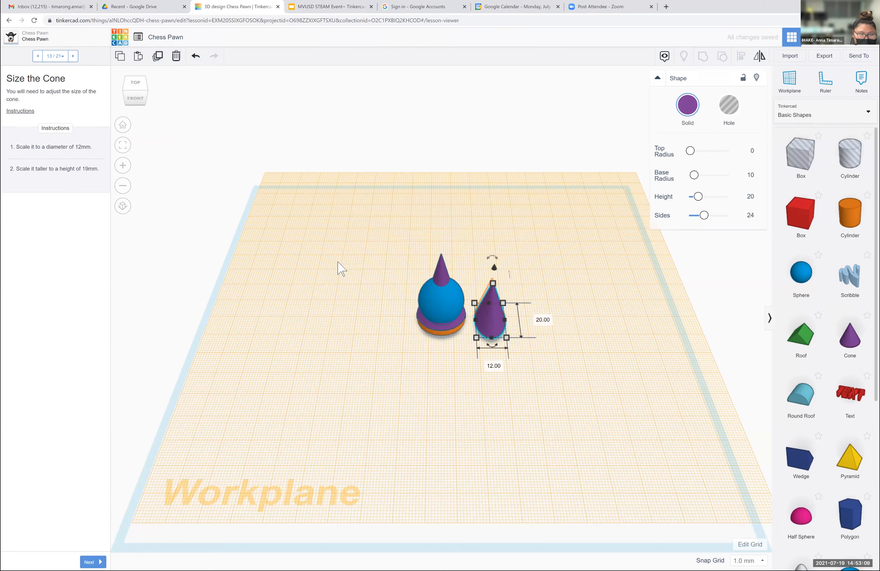
- Set the second cone's length to 19 mm and advance the lesson to step 14, Flip the Cone
{"action": "left_click", "coordinate": [537, 319]}
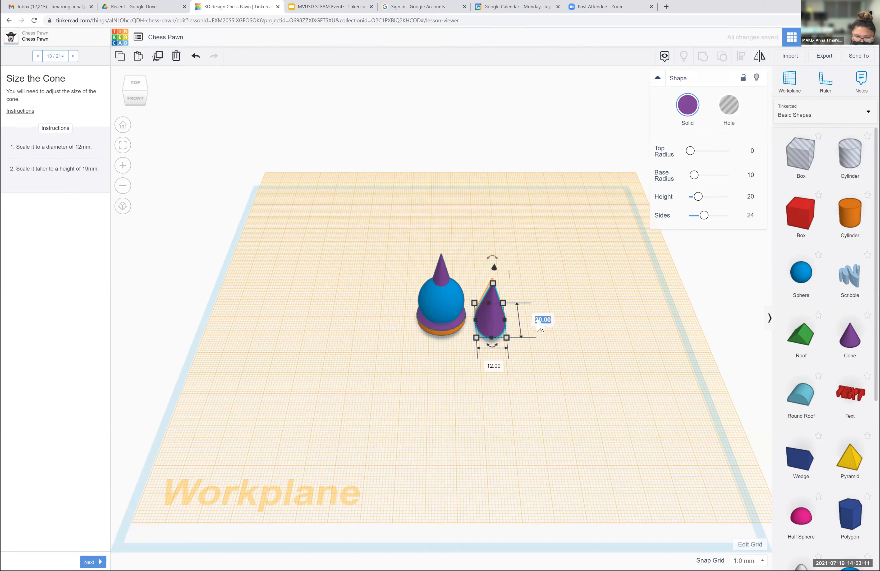
{"action": "type", "text": "19"}
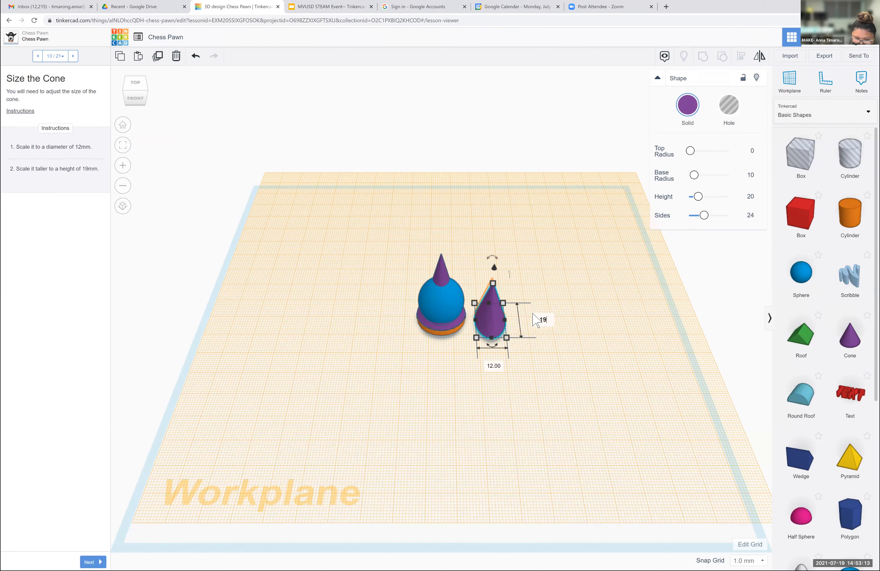
{"action": "key", "text": "Return"}
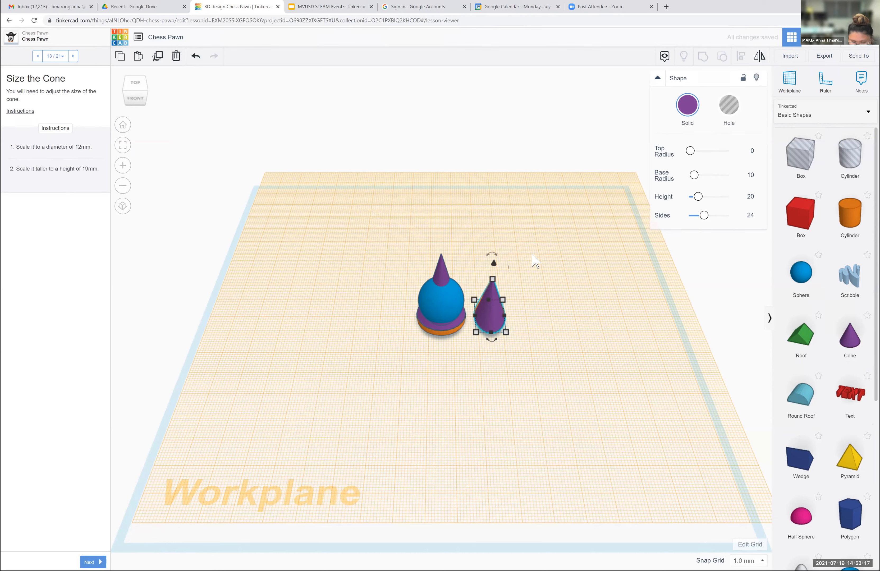
{"action": "key", "text": "Left"}
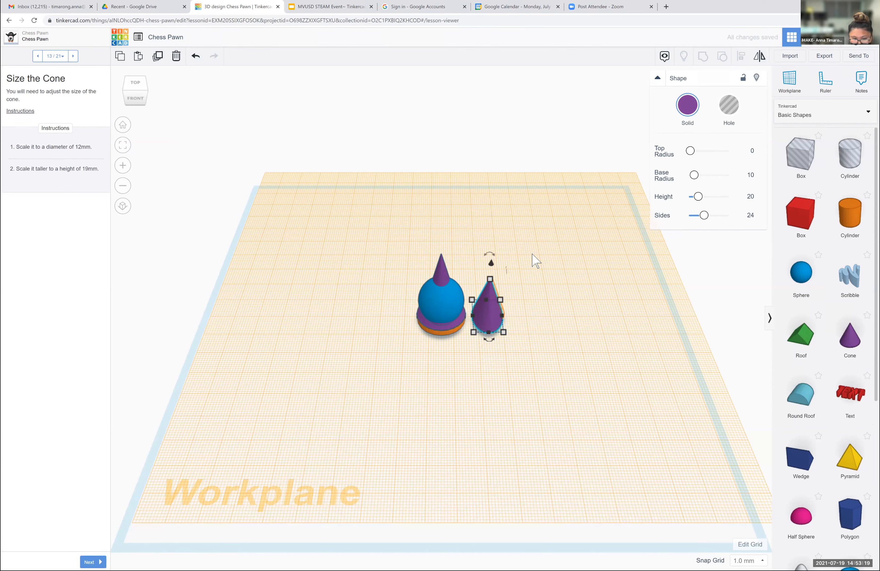
{"action": "key", "text": "Right"}
{"action": "left_click", "coordinate": [533, 261]}
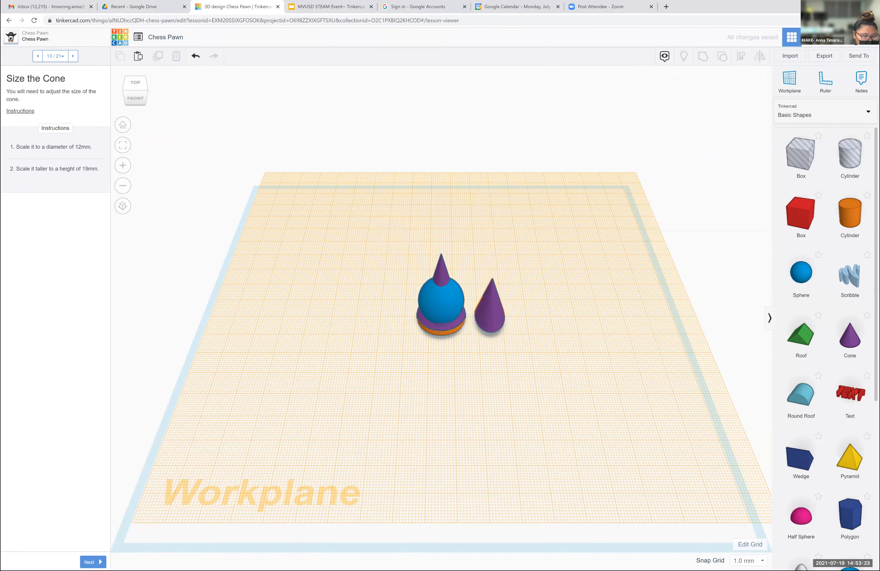
{"action": "left_click", "coordinate": [93, 562]}
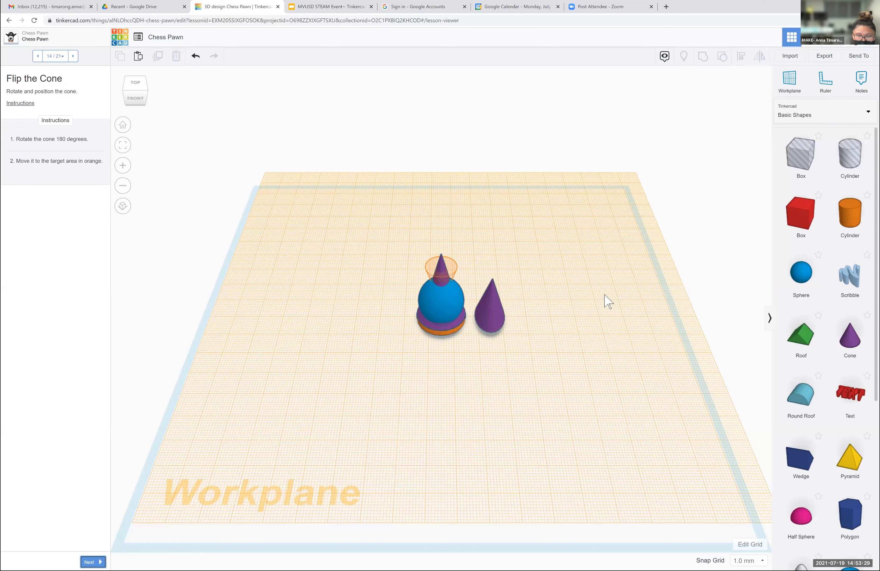
- Rotate the cone beside the stack 180 degrees so that it stands upside down
{"action": "left_click", "coordinate": [490, 307]}
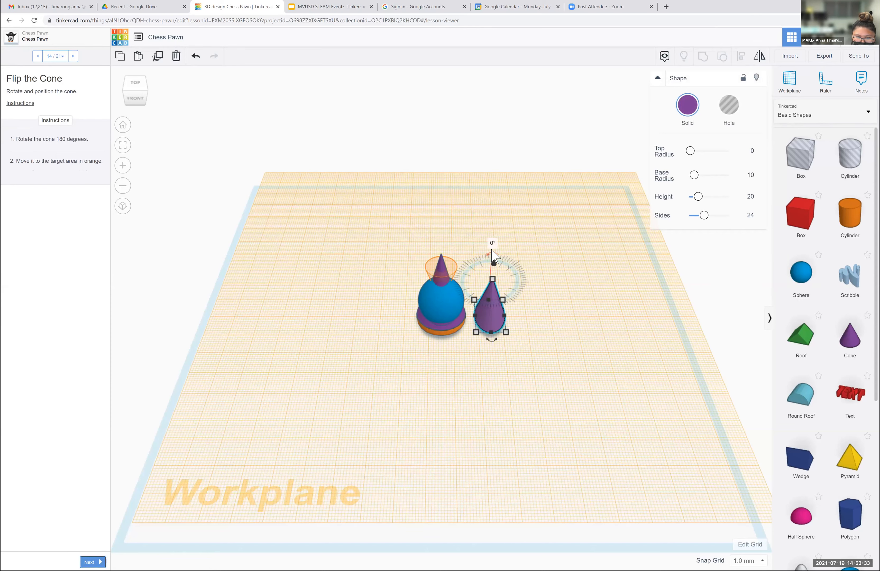
{"action": "left_click_drag", "start_coordinate": [492, 249], "coordinate": [493, 244]}
{"action": "left_click", "coordinate": [493, 244]}
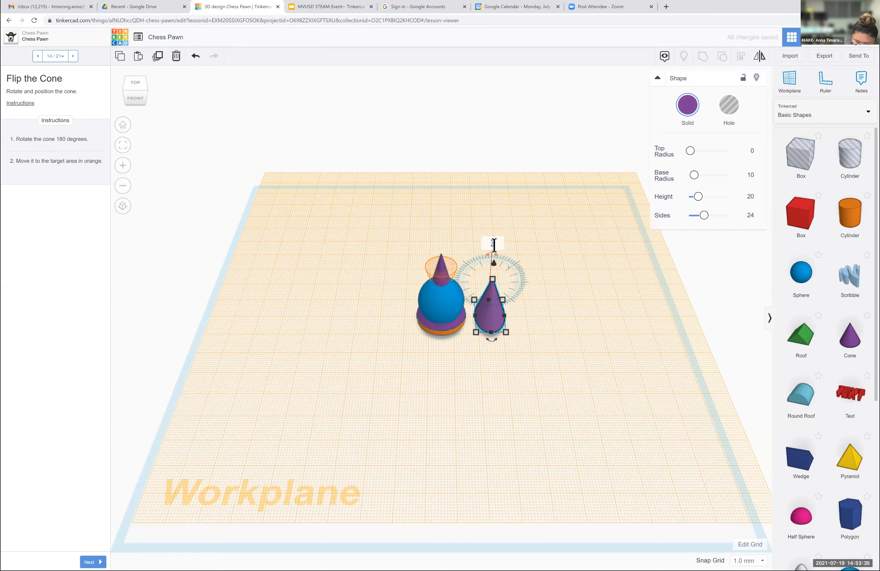
{"action": "type", "text": "180"}
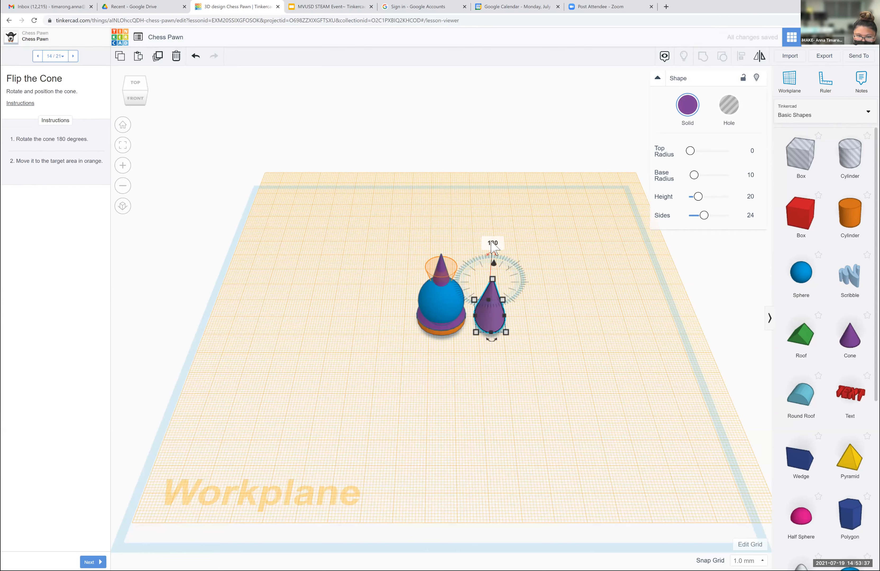
{"action": "key", "text": "Return"}
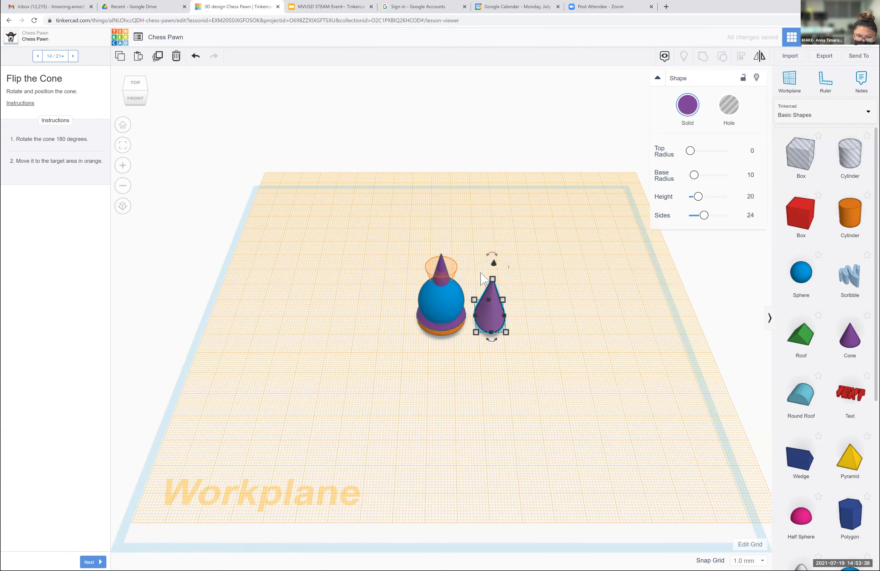
{"action": "left_click", "coordinate": [492, 243]}
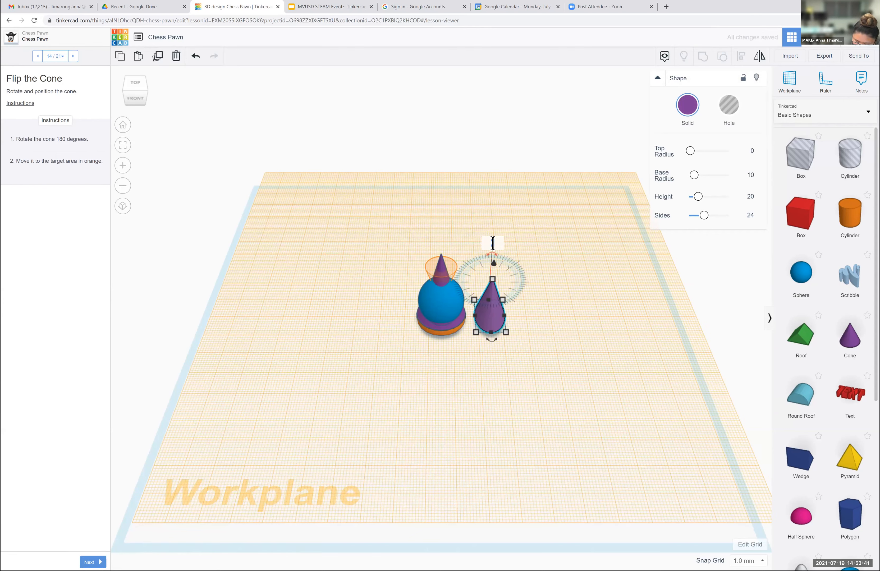
{"action": "type", "text": "180"}
{"action": "key", "text": "Return"}
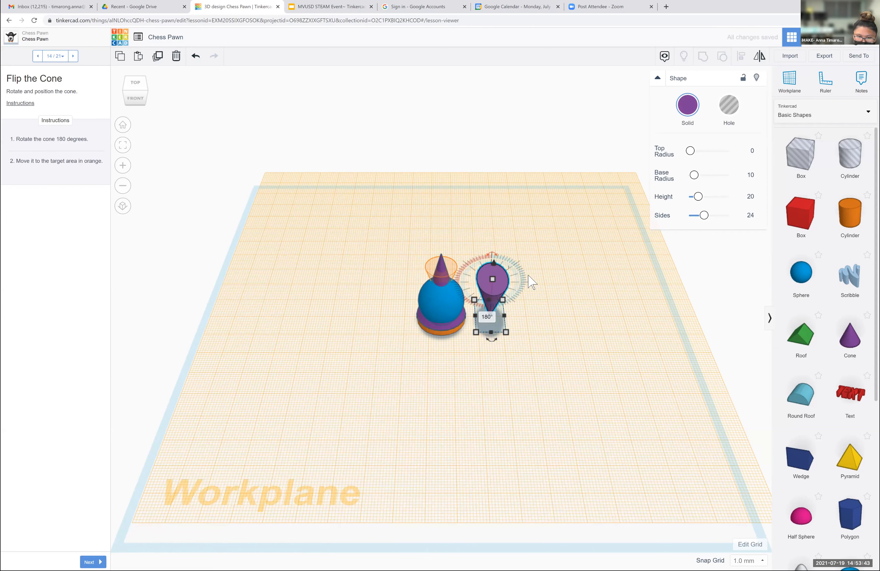
- Center the flipped cone over the sphere stack and raise it 6 mm onto the orange target
{"action": "key", "text": "Left"}
{"action": "key", "text": "Left"}
{"action": "key", "text": "Left"}
{"action": "key", "text": "Left"}
{"action": "key", "text": "Left"}
{"action": "key", "text": "Left"}
{"action": "key", "text": "Left"}
{"action": "key", "text": "Left"}
{"action": "key", "text": "Left"}
{"action": "key", "text": "Left"}
{"action": "key", "text": "Left"}
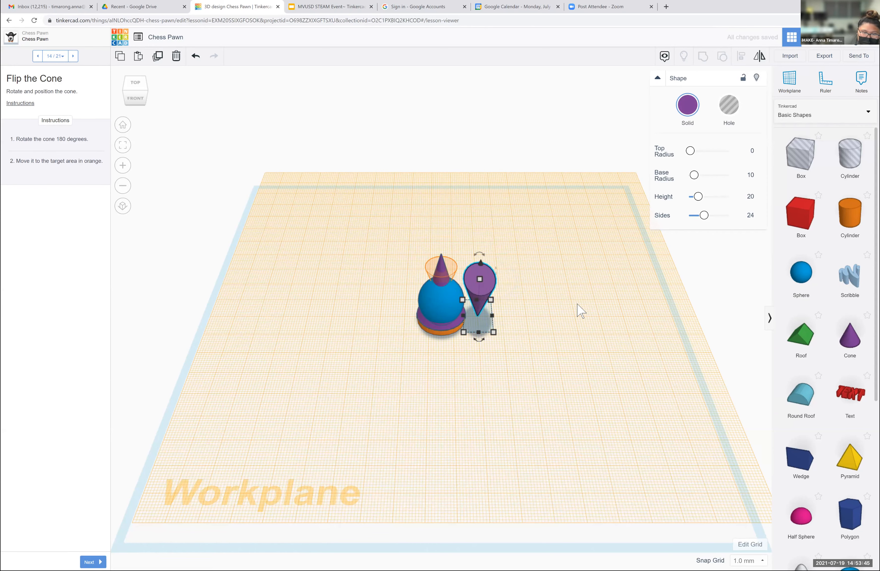
{"action": "key", "text": "Left"}
{"action": "key", "text": "Left"}
{"action": "key", "text": "Left"}
{"action": "key", "text": "Left"}
{"action": "key", "text": "Left"}
{"action": "key", "text": "Left"}
{"action": "key", "text": "Left"}
{"action": "key", "text": "Left"}
{"action": "key", "text": "Left"}
{"action": "key", "text": "Left"}
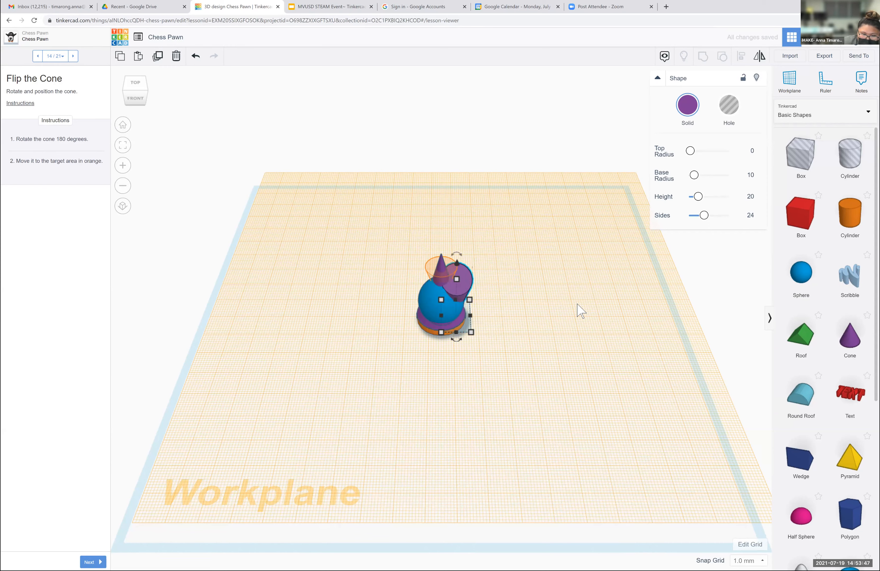
{"action": "key", "text": "Right"}
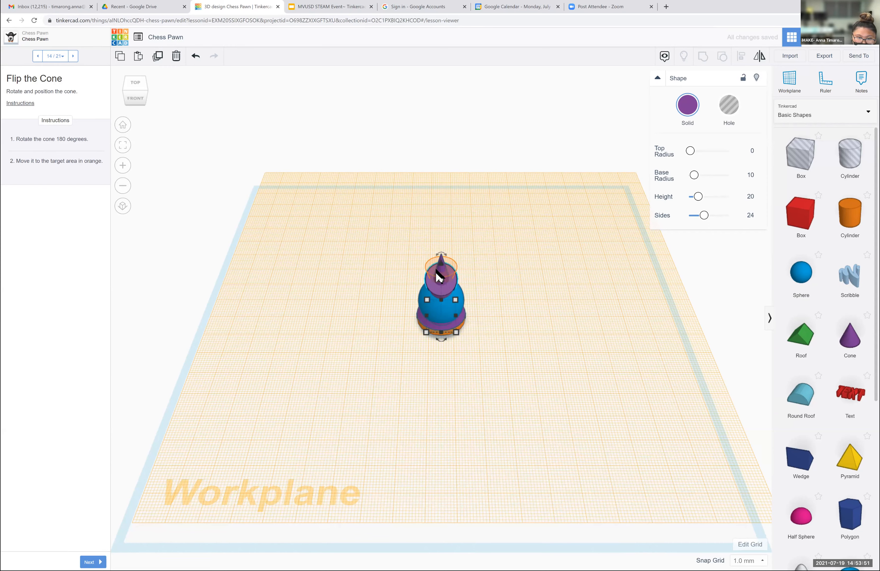
{"action": "left_click_drag", "start_coordinate": [443, 268], "coordinate": [443, 256]}
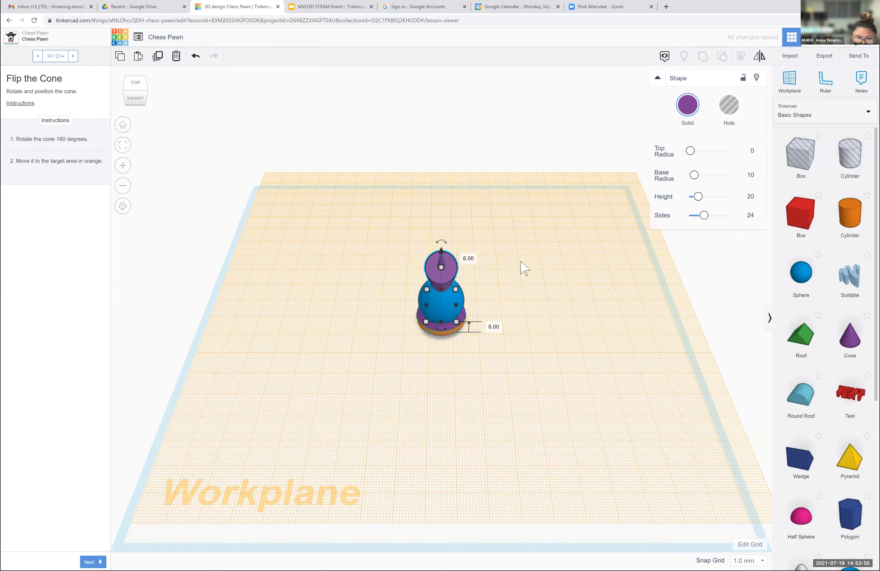
{"action": "left_click", "coordinate": [521, 274]}
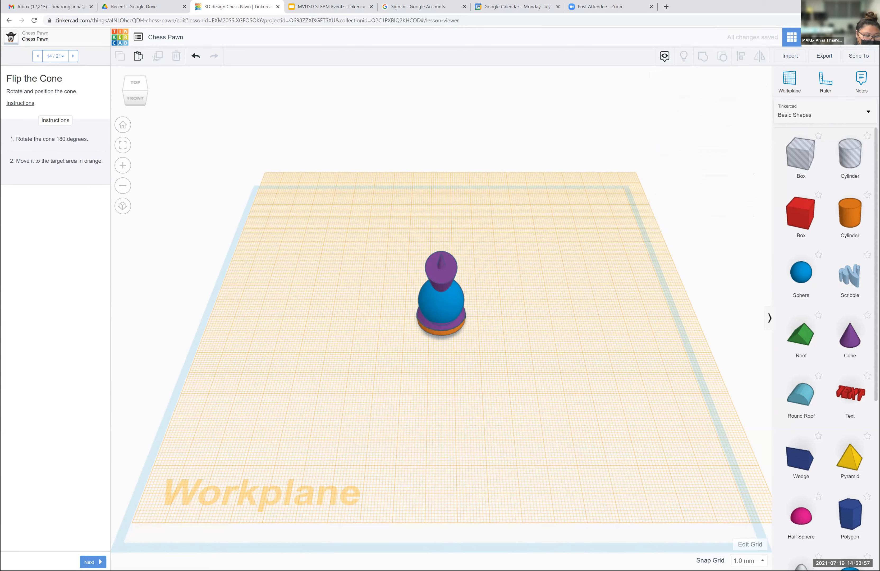
- Advance to lesson step 15, set a workplane on top of the flipped cone and place a sphere on the orange target
{"action": "left_click", "coordinate": [91, 561]}
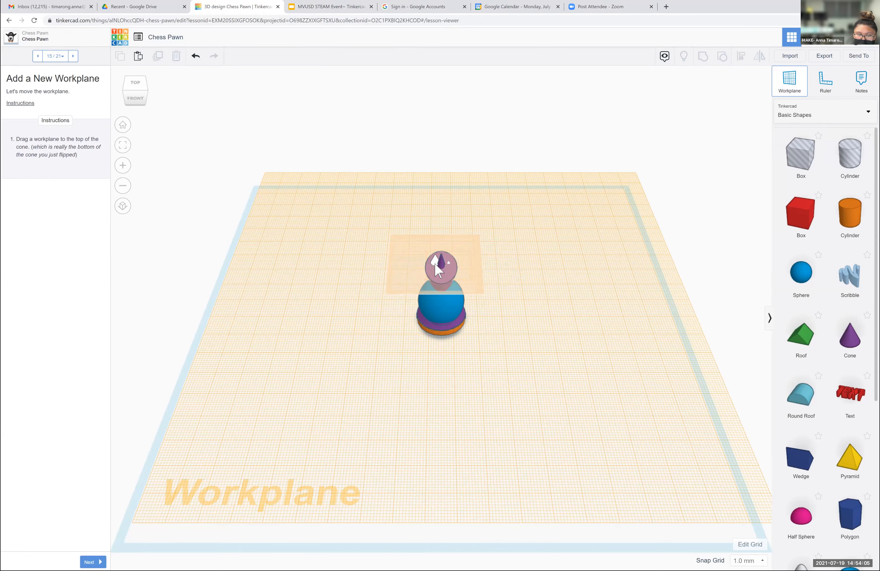
{"action": "left_click", "coordinate": [475, 273]}
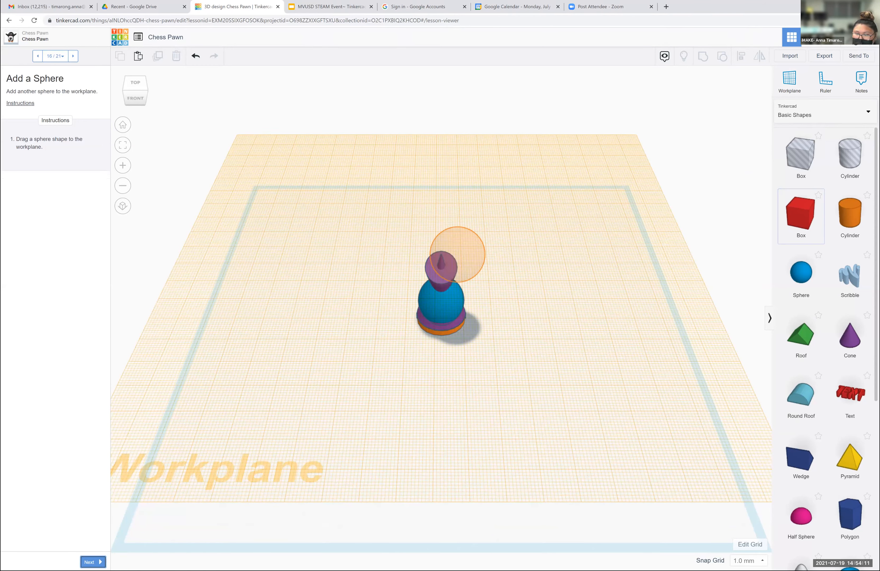
{"action": "left_click_drag", "start_coordinate": [800, 276], "coordinate": [456, 275]}
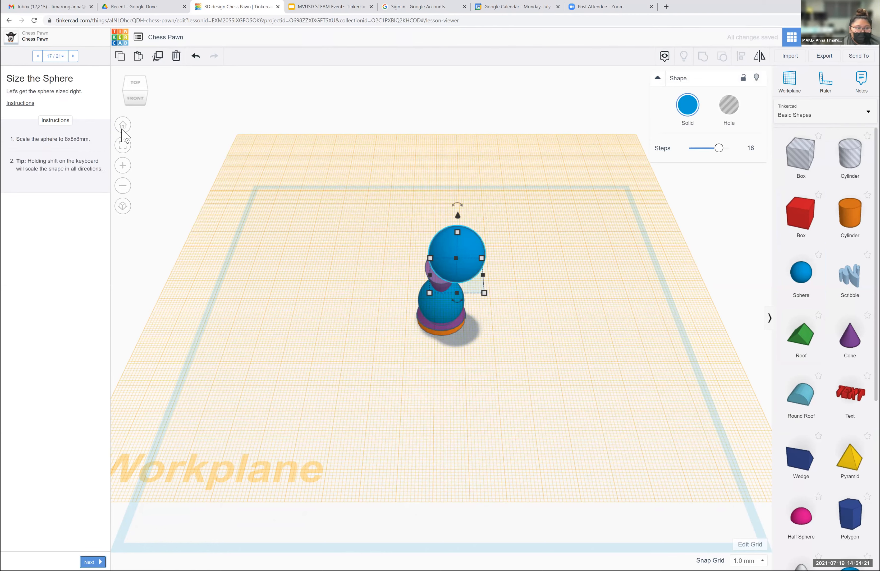
- Scale the new sphere to 8 x 8 x 8 mm by setting its height, length and width
{"action": "mouse_move", "coordinate": [456, 237]}
{"action": "left_click", "coordinate": [500, 255]}
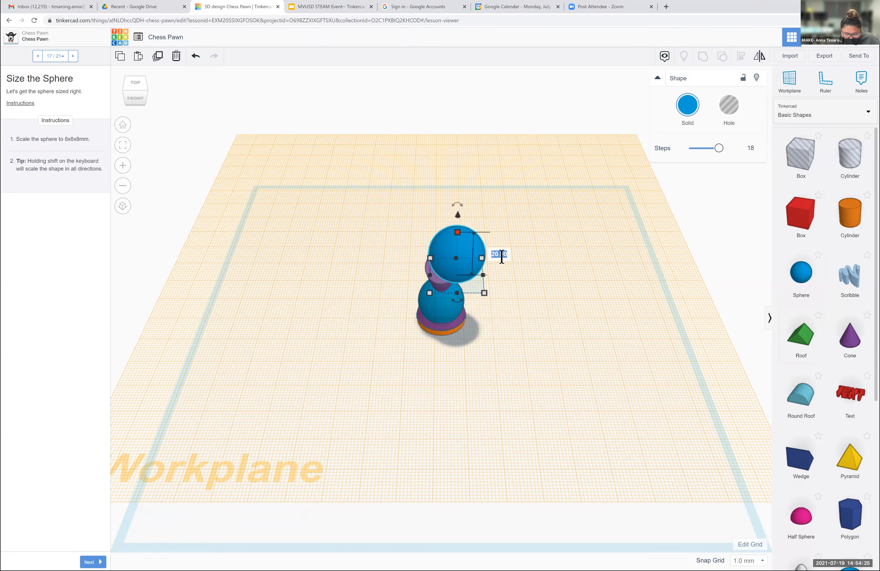
{"action": "type", "text": "8"}
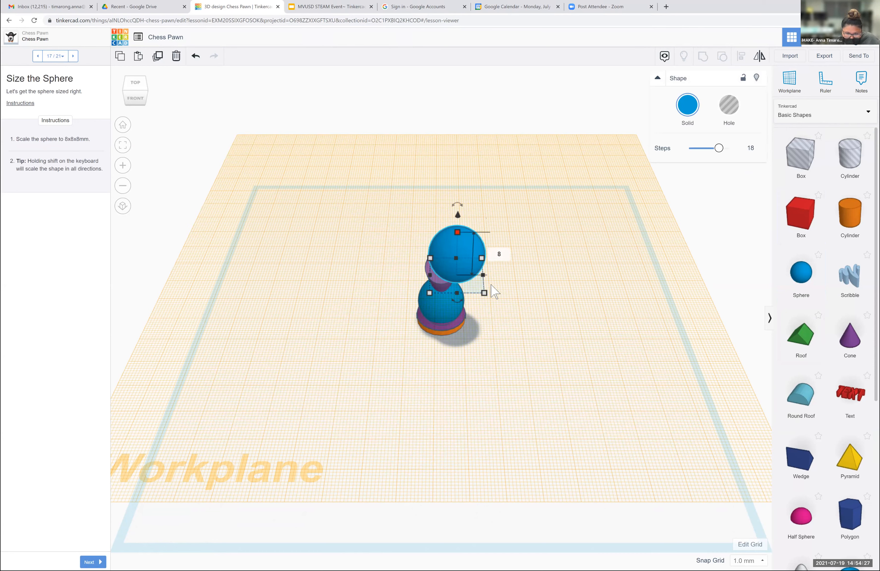
{"action": "key", "text": "Return"}
{"action": "left_click", "coordinate": [525, 274]}
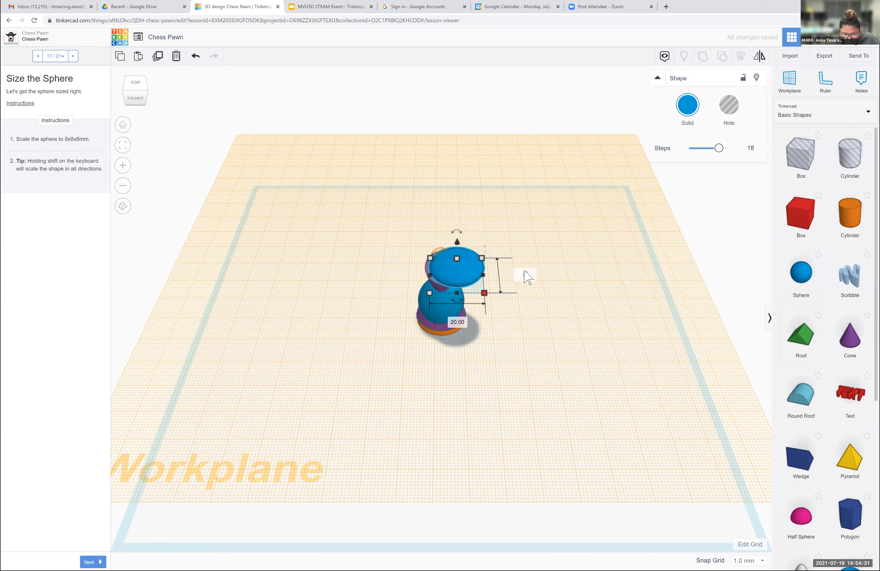
{"action": "left_click", "coordinate": [456, 323]}
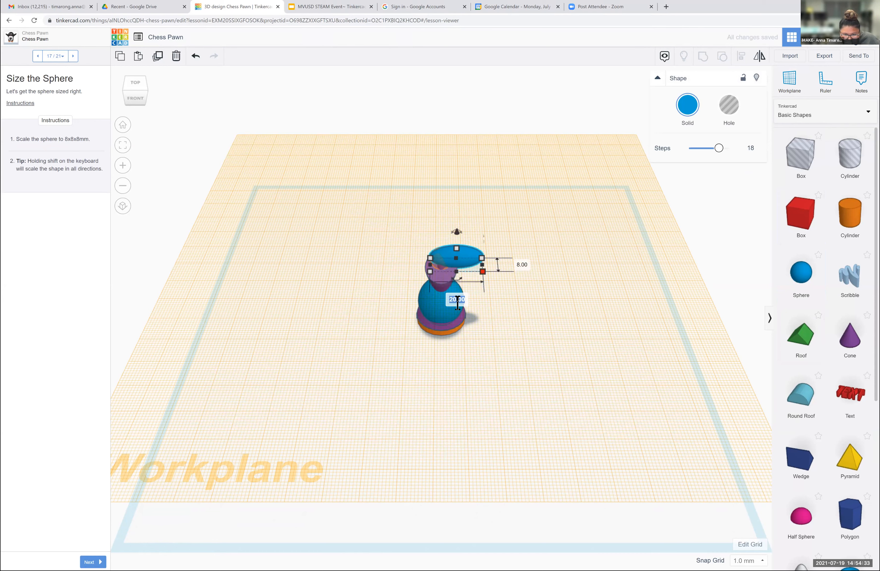
{"action": "type", "text": "8"}
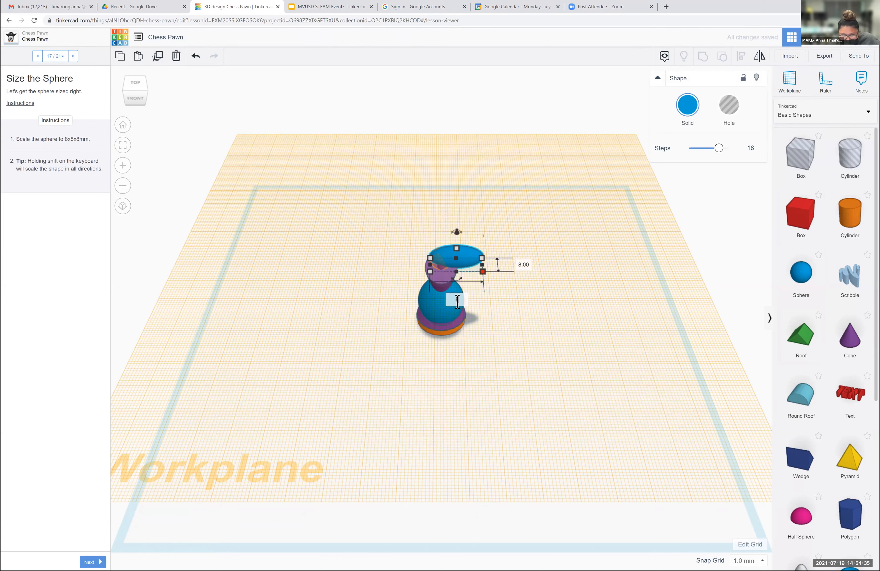
{"action": "key", "text": "Return"}
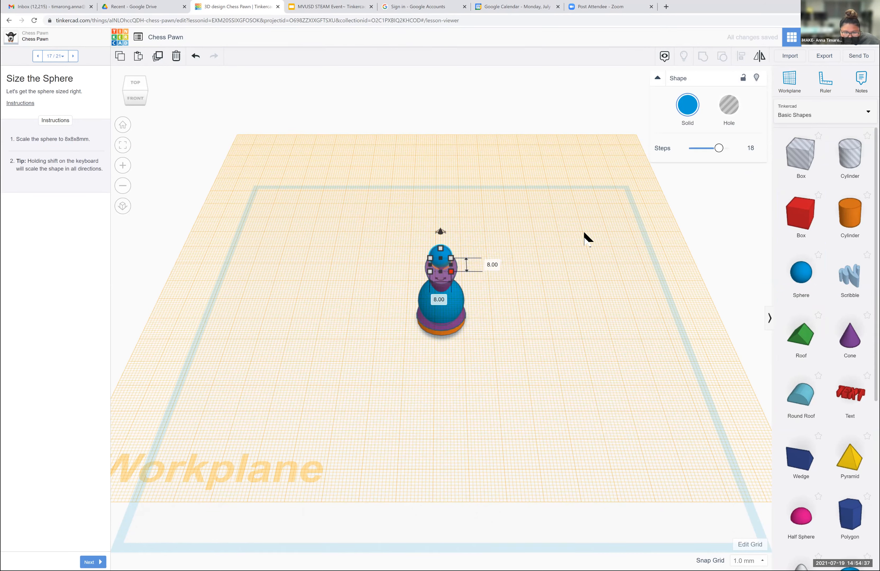
- Nudge the small sphere so that it sits centered over the flipped cone
{"action": "key", "text": "Down"}
{"action": "key", "text": "Up"}
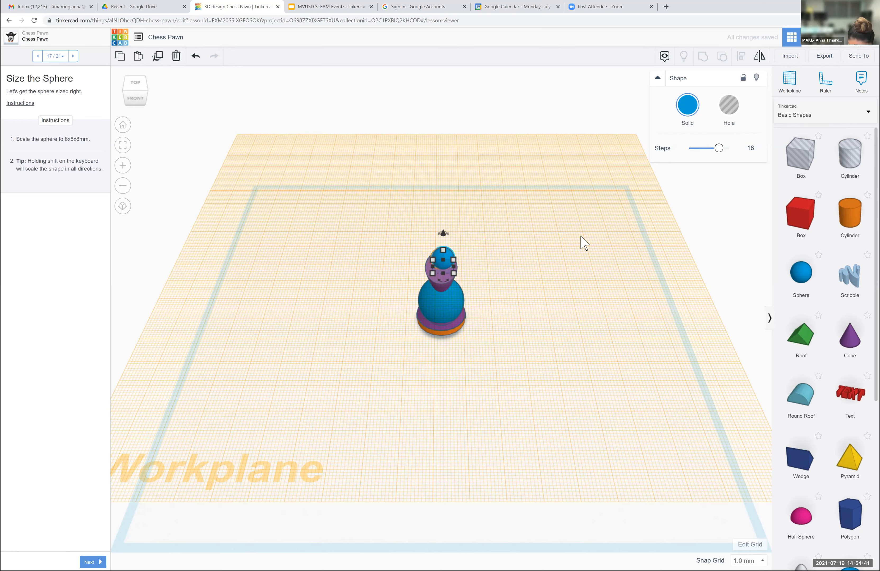
{"action": "left_click", "coordinate": [584, 240]}
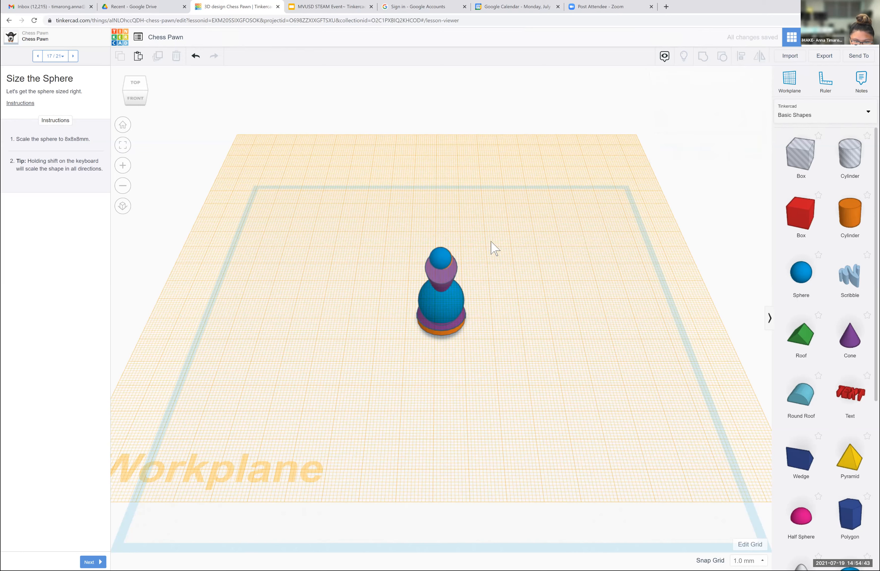
{"action": "left_click", "coordinate": [439, 259]}
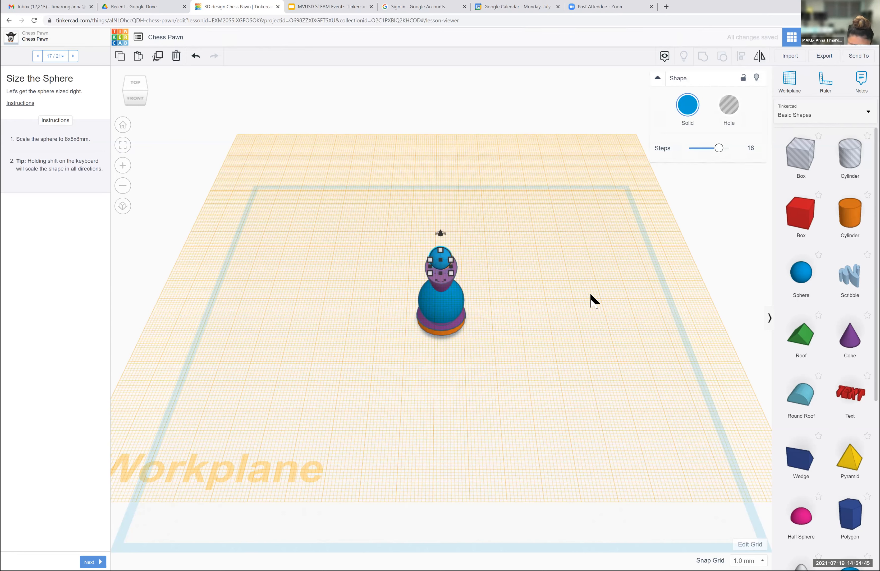
{"action": "key", "text": "Left"}
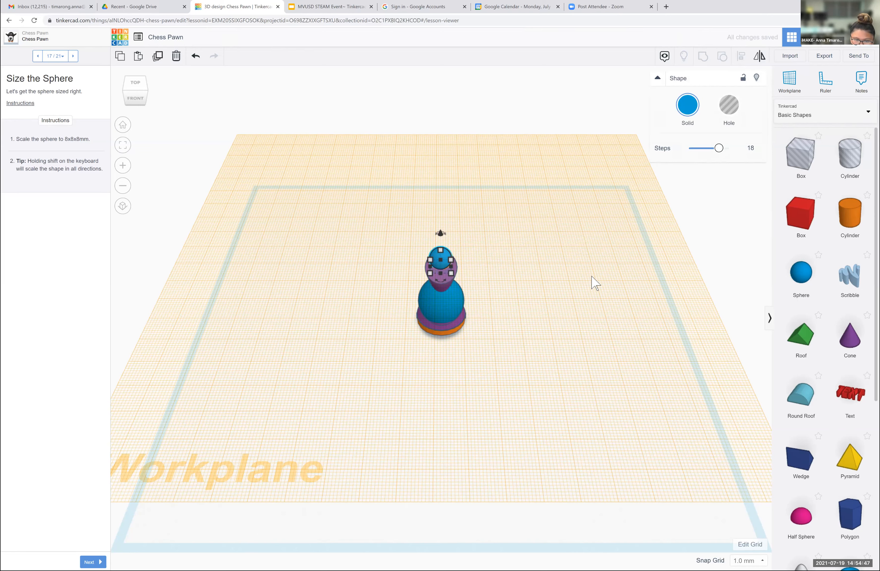
{"action": "left_click", "coordinate": [617, 234]}
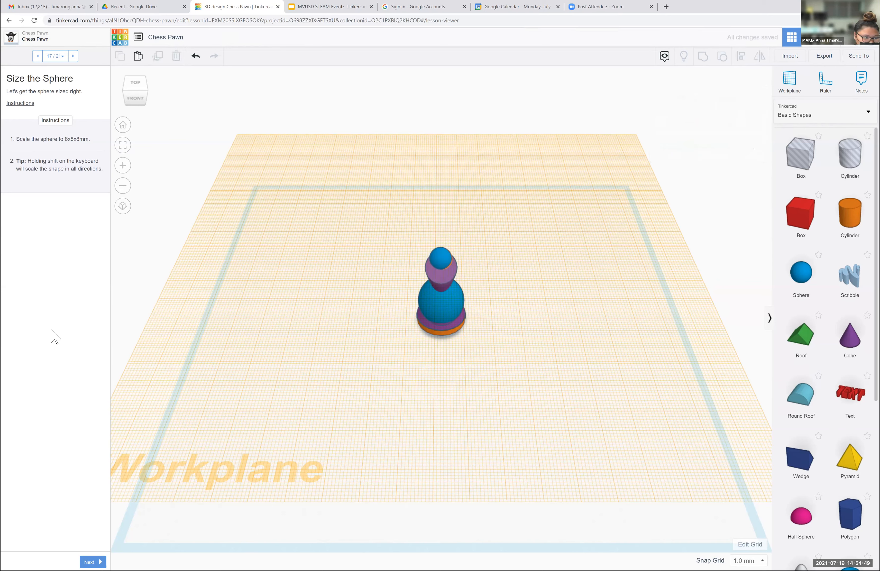
- Reset the workplane to its original location and advance the lesson to step 19, Align the Shapes
{"action": "left_click", "coordinate": [93, 562]}
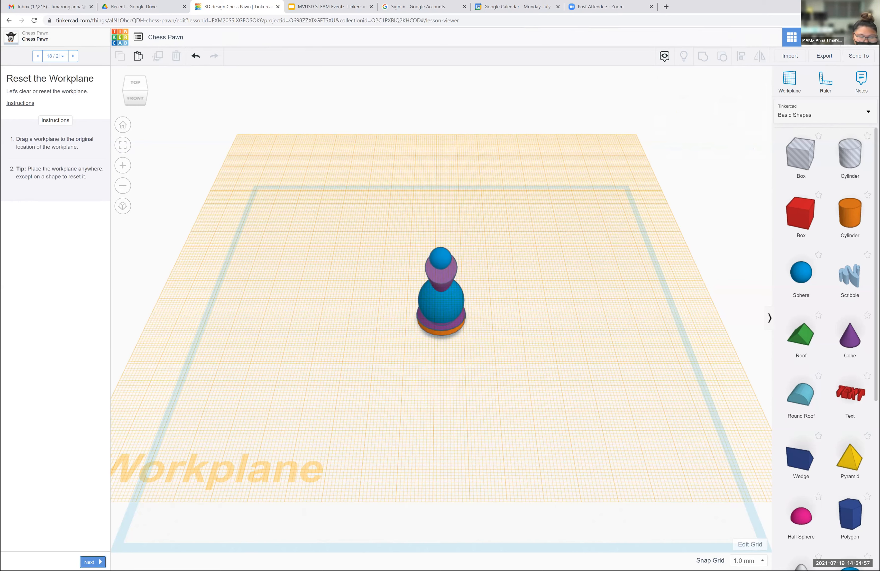
{"action": "left_click", "coordinate": [789, 80]}
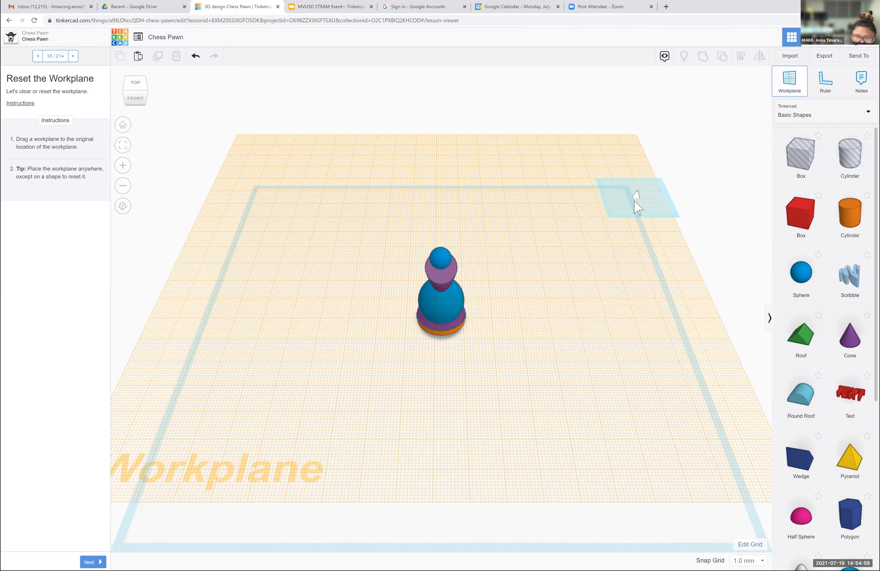
{"action": "left_click", "coordinate": [685, 183]}
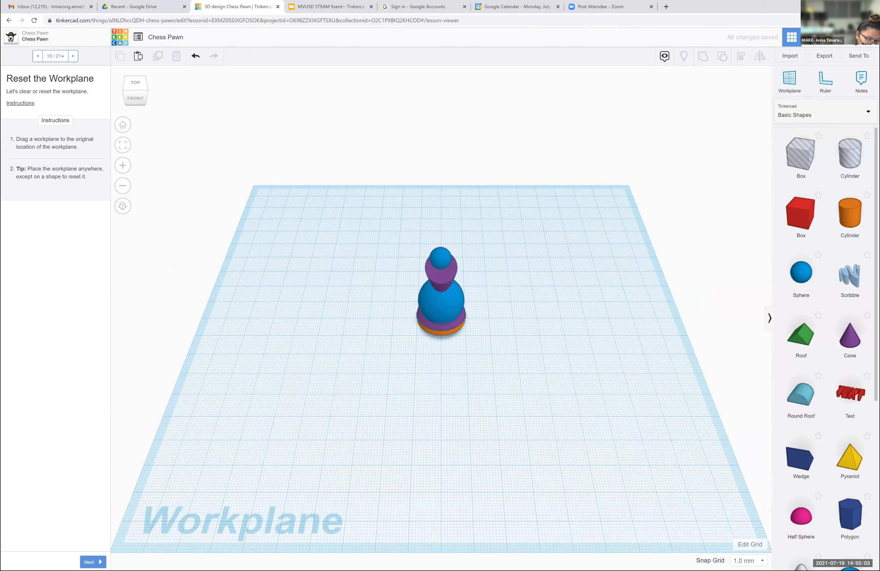
{"action": "left_click", "coordinate": [92, 562]}
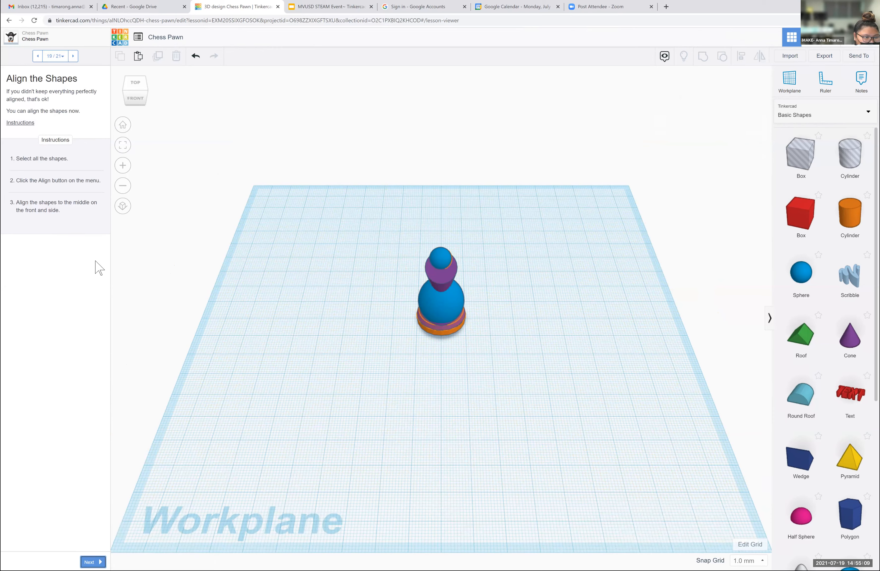
{"action": "left_click_drag", "start_coordinate": [393, 225], "coordinate": [552, 245]}
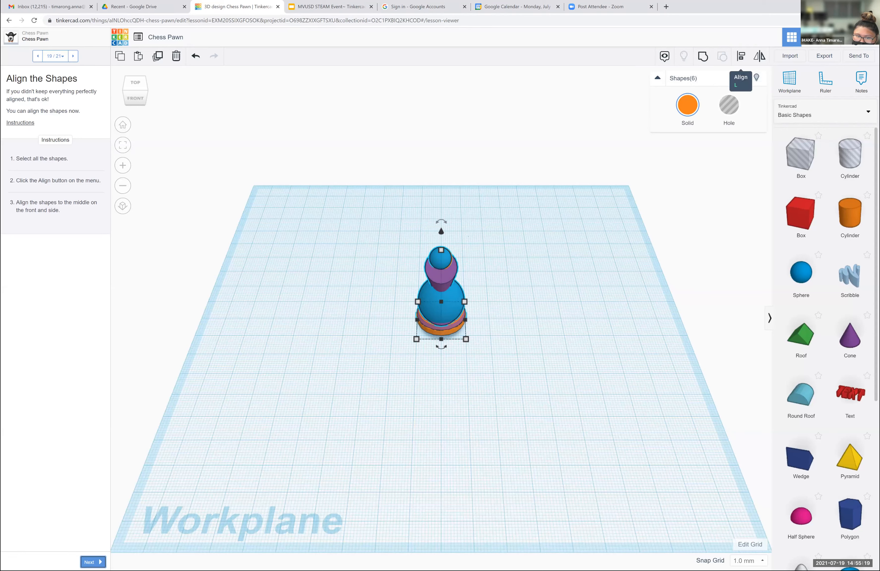
{"action": "left_click", "coordinate": [740, 56]}
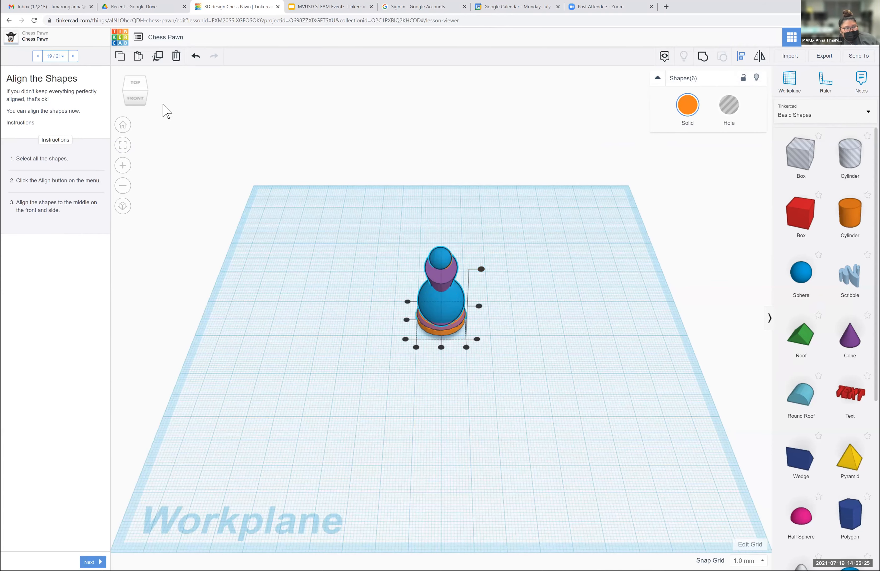
{"action": "left_click", "coordinate": [141, 90]}
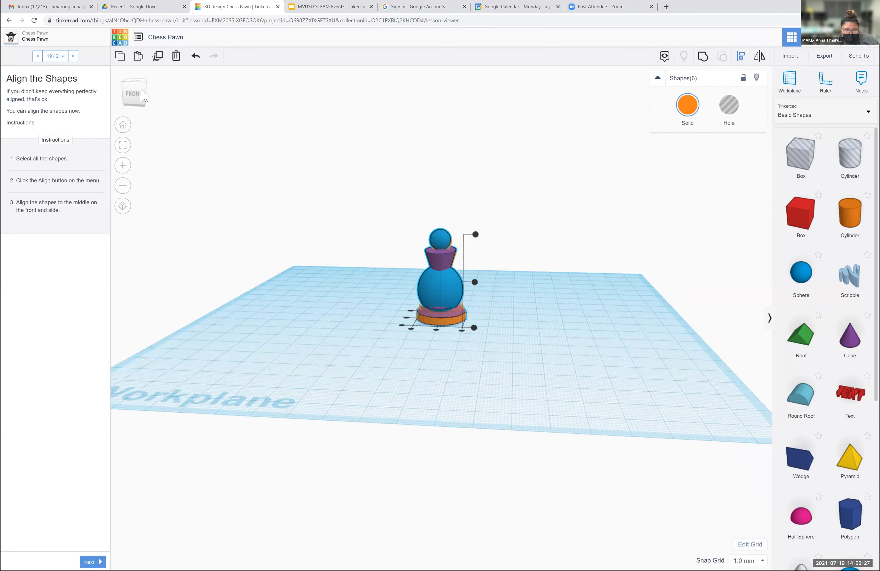
{"action": "left_click_drag", "start_coordinate": [137, 94], "coordinate": [247, 231]}
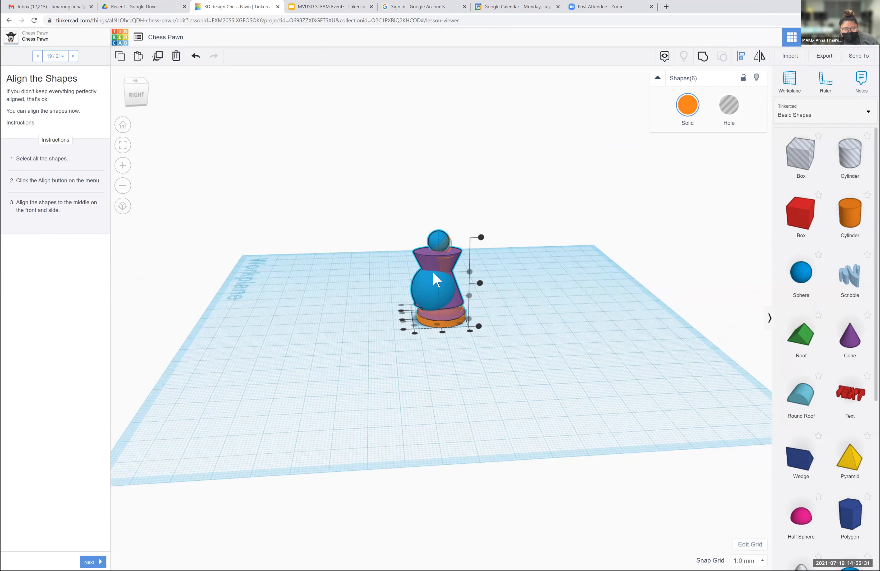
{"action": "left_click", "coordinate": [457, 295]}
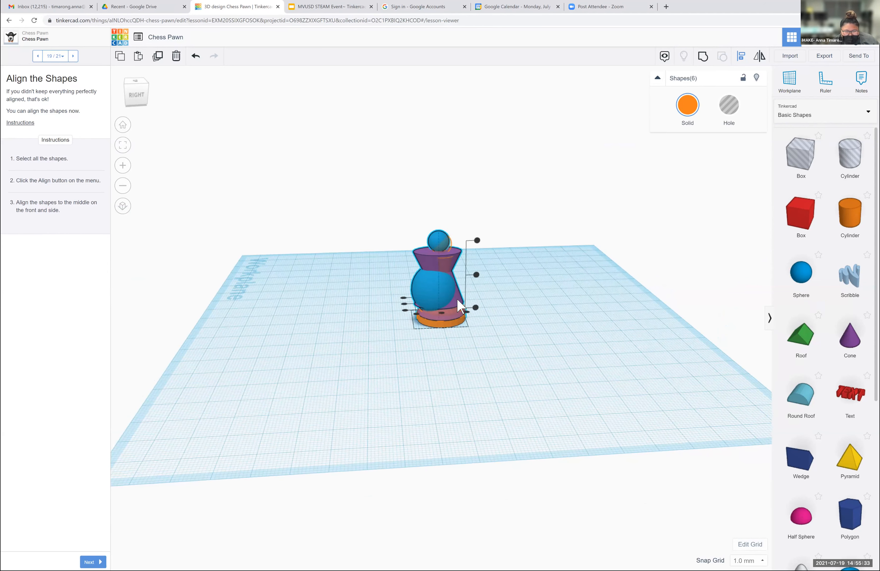
{"action": "left_click", "coordinate": [457, 299]}
{"action": "key", "text": "Escape"}
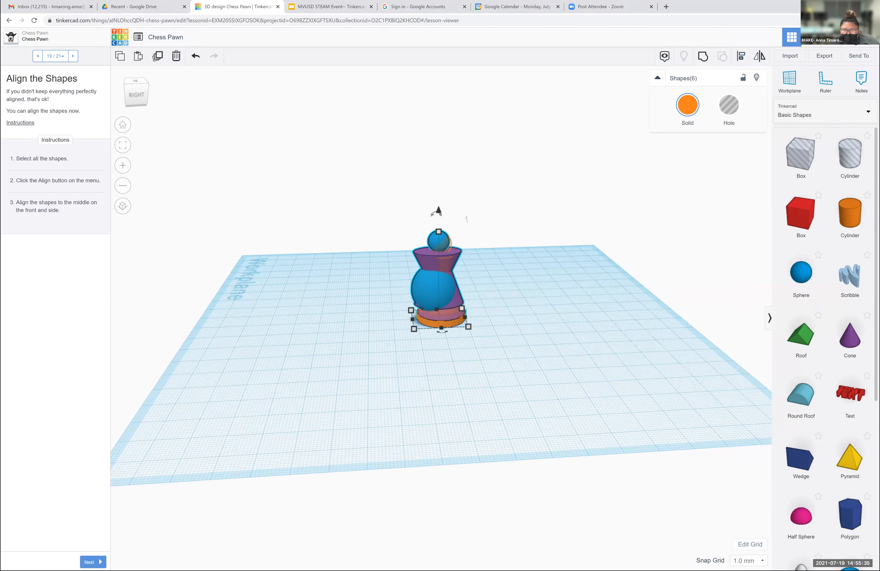
- Shift the small top sphere and the large middle sphere individually toward the pawn's central axis, judging from the right side
{"action": "left_click", "coordinate": [660, 192]}
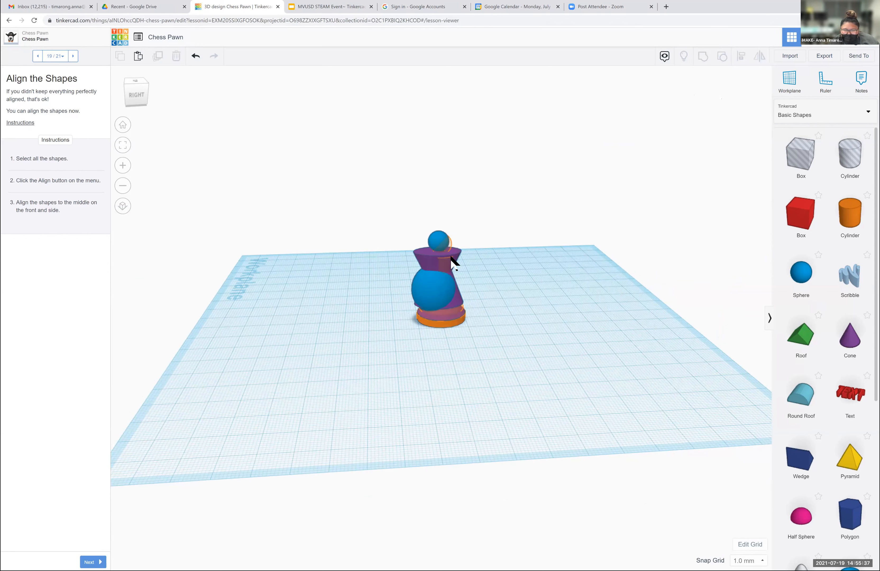
{"action": "left_click", "coordinate": [441, 238]}
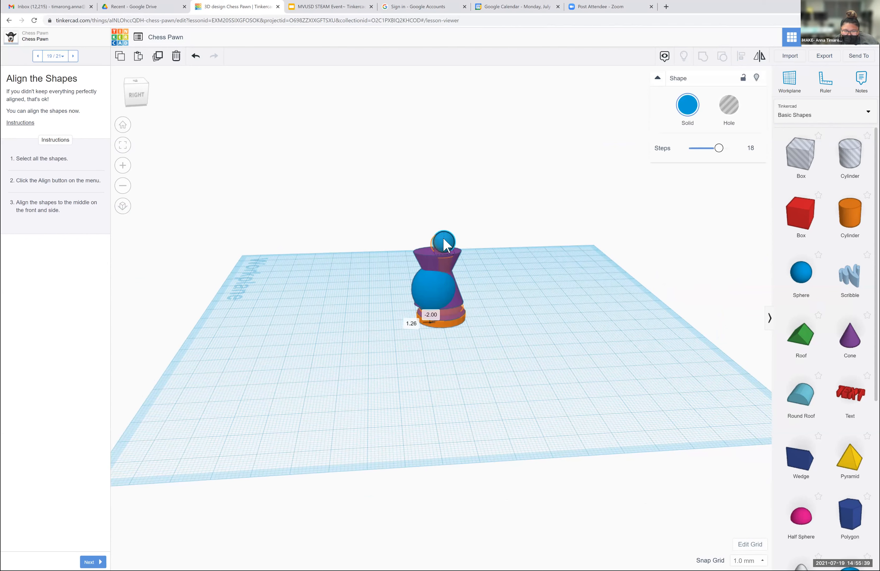
{"action": "left_click_drag", "start_coordinate": [436, 299], "coordinate": [457, 296]}
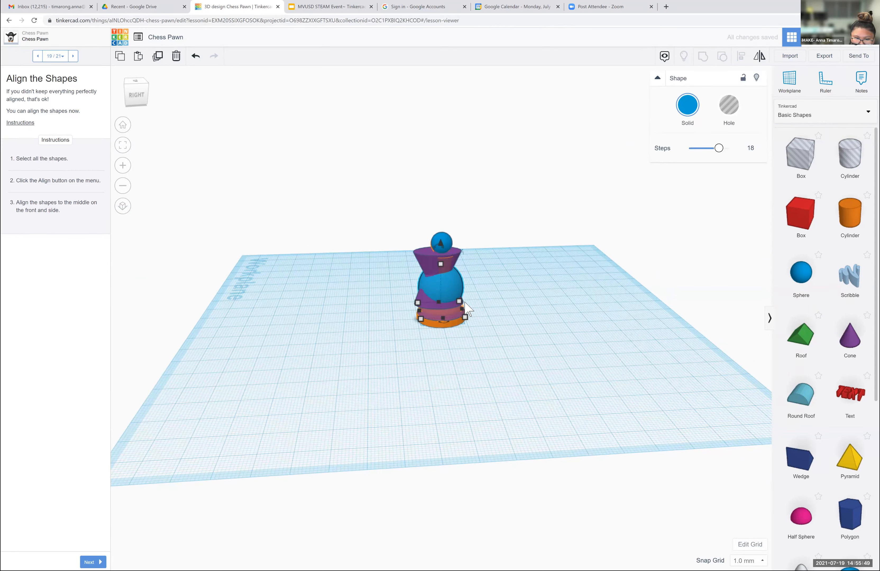
- Set the large sphere's dimension running away from the viewer in the right-side view to 20 mm
{"action": "left_click", "coordinate": [499, 307]}
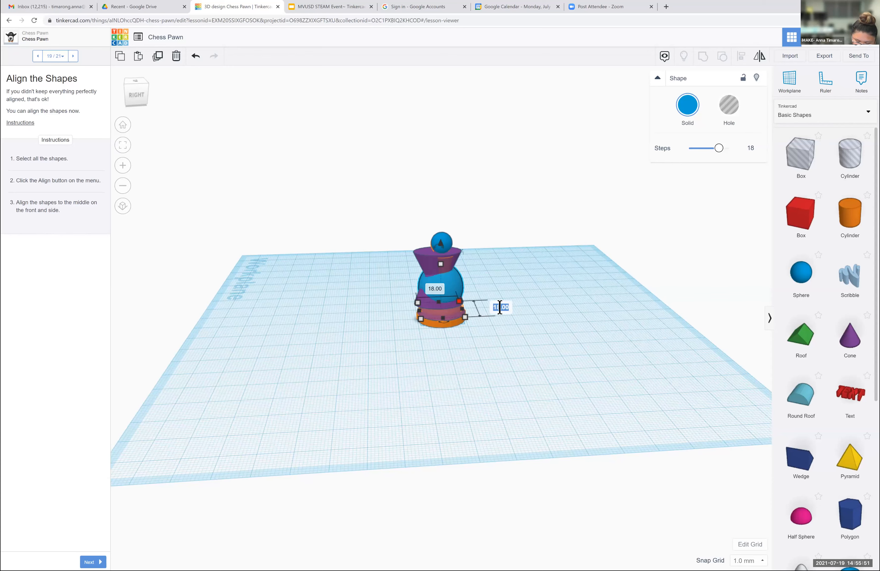
{"action": "key", "text": "Return"}
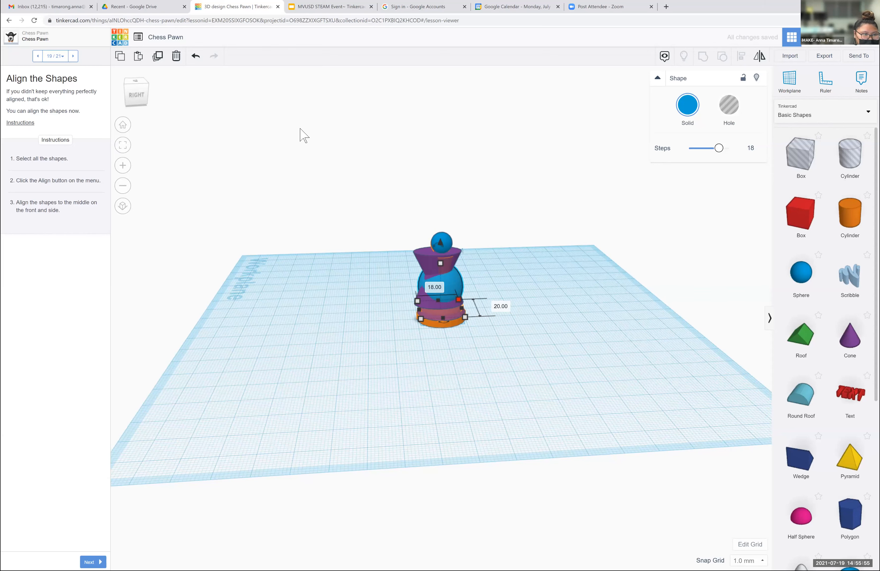
{"action": "left_click", "coordinate": [306, 147]}
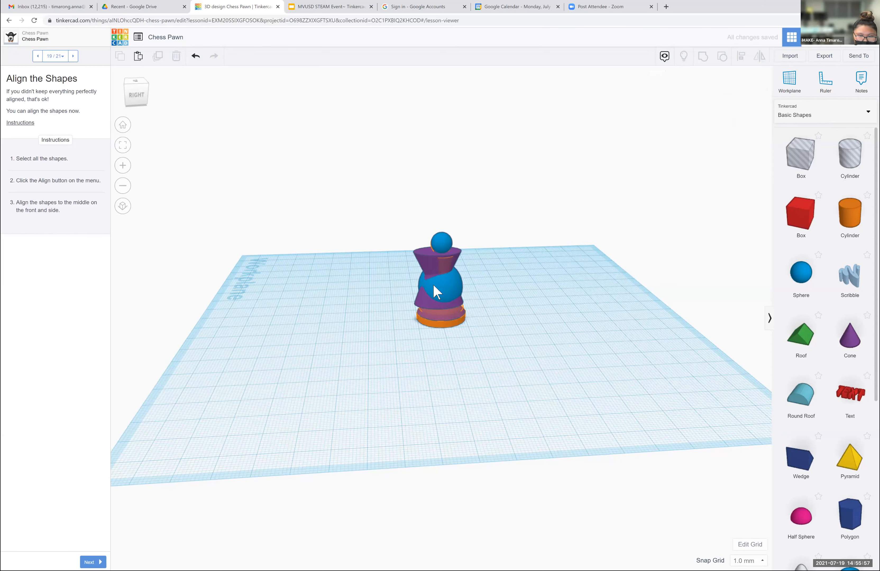
- Select all six pawn shapes together and move them off the orange target onto an open area of the workplane
{"action": "left_click", "coordinate": [444, 295]}
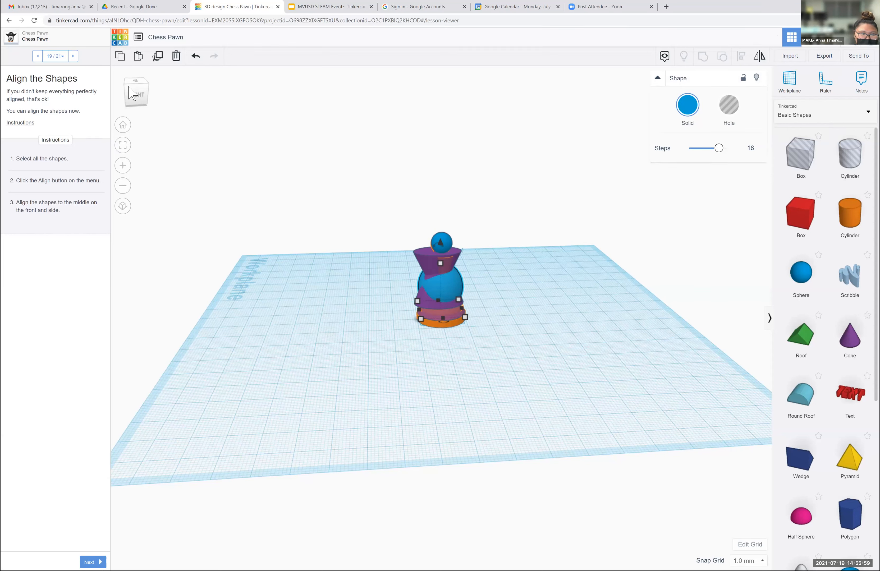
{"action": "left_click_drag", "start_coordinate": [134, 96], "coordinate": [403, 352]}
{"action": "left_click_drag", "start_coordinate": [400, 403], "coordinate": [505, 208]}
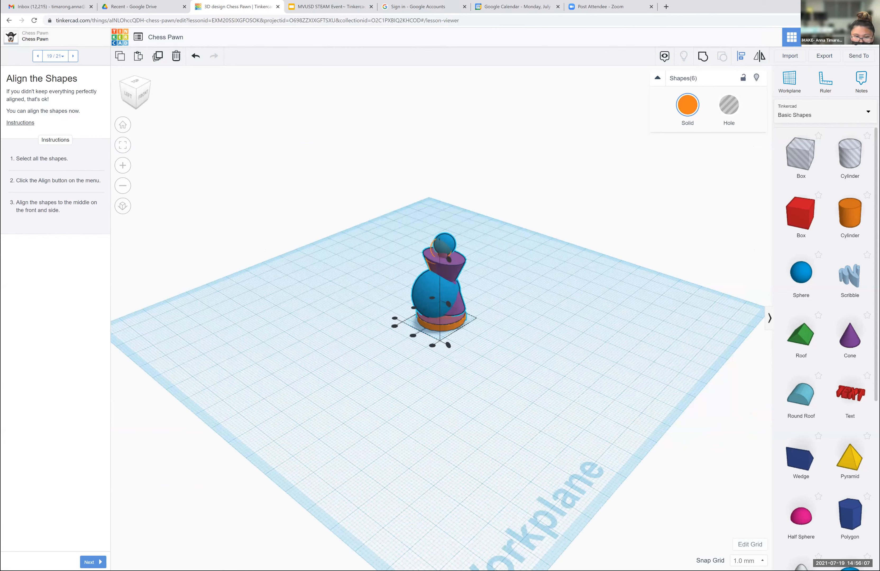
{"action": "key", "text": "Down"}
{"action": "key", "text": "Down"}
{"action": "key", "text": "Right"}
{"action": "key", "text": "Right"}
{"action": "key", "text": "Right"}
{"action": "key", "text": "Right"}
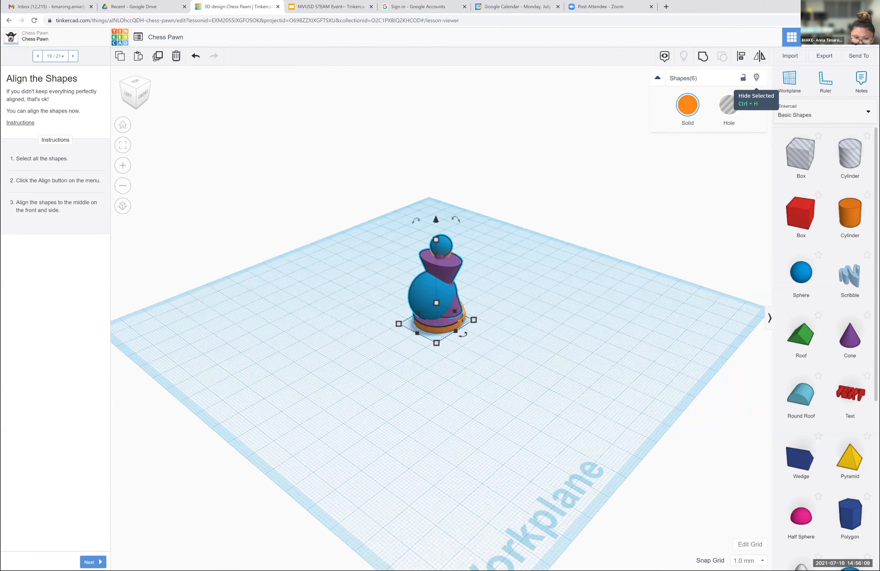
{"action": "key", "text": "Down"}
{"action": "key", "text": "Down"}
{"action": "key", "text": "Down"}
{"action": "key", "text": "Down"}
{"action": "key", "text": "Down"}
{"action": "key", "text": "Down"}
{"action": "key", "text": "Down"}
{"action": "key", "text": "Down"}
{"action": "key", "text": "Down"}
{"action": "key", "text": "Down"}
{"action": "key", "text": "Down"}
{"action": "key", "text": "Down"}
{"action": "key", "text": "Down"}
{"action": "key", "text": "Down"}
{"action": "key", "text": "Down"}
{"action": "key", "text": "Down"}
{"action": "key", "text": "Down"}
{"action": "key", "text": "Down"}
{"action": "key", "text": "Down"}
{"action": "key", "text": "Down"}
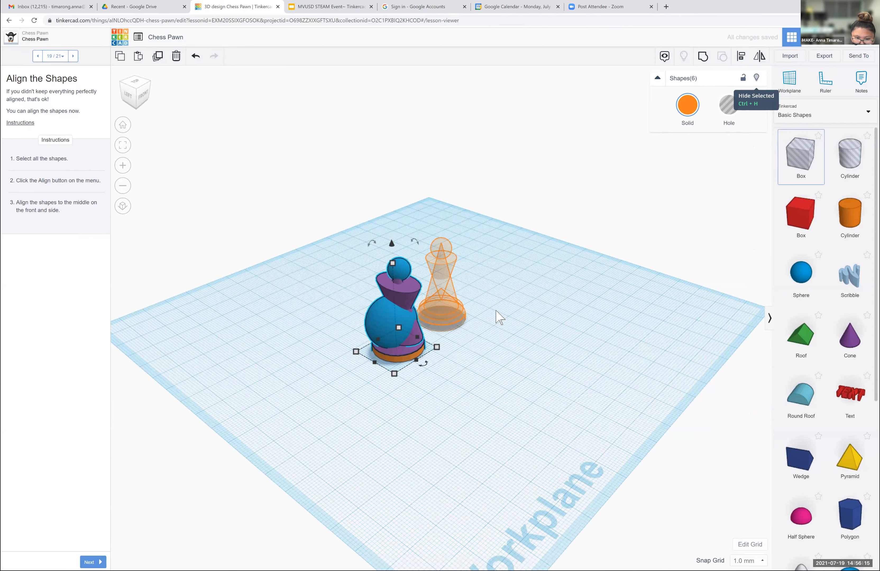
{"action": "left_click_drag", "start_coordinate": [382, 321], "coordinate": [346, 315]}
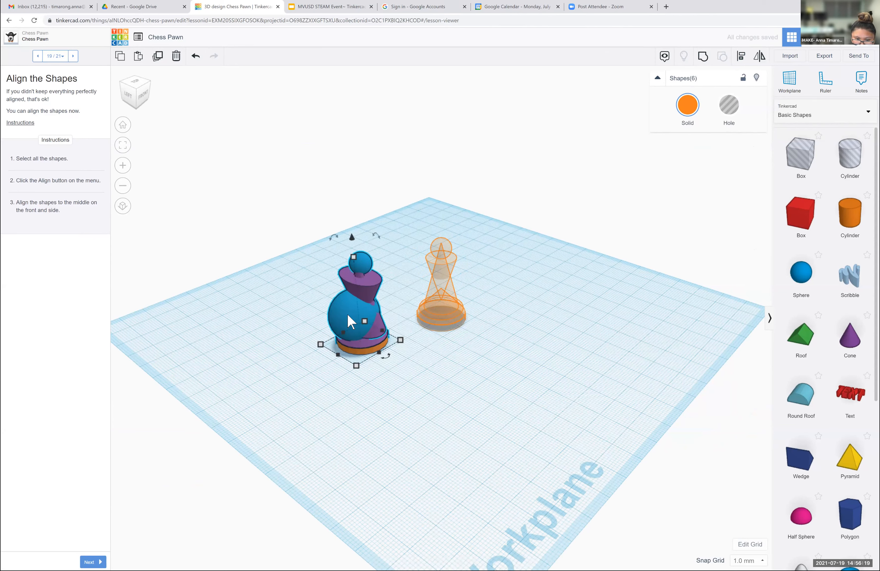
- Move all six pawn shapes back onto the orange target and delete the large middle sphere
{"action": "left_click_drag", "start_coordinate": [350, 321], "coordinate": [350, 321]}
{"action": "mouse_move", "coordinate": [419, 301]}
{"action": "left_mouse_down"}
{"action": "mouse_move", "coordinate": [443, 291]}
{"action": "mouse_move", "coordinate": [429, 294]}
{"action": "left_mouse_up"}
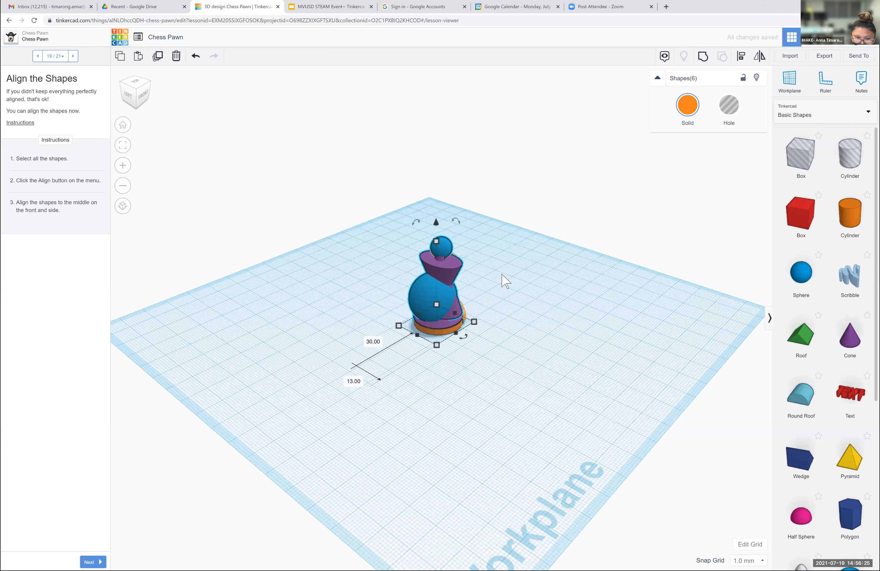
{"action": "left_click", "coordinate": [538, 253]}
{"action": "left_click", "coordinate": [431, 303]}
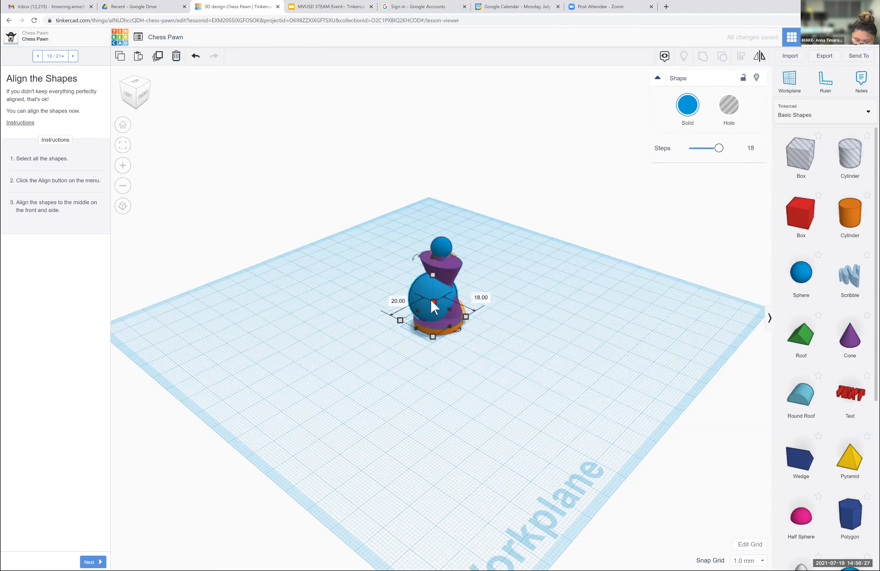
{"action": "key", "text": "Delete"}
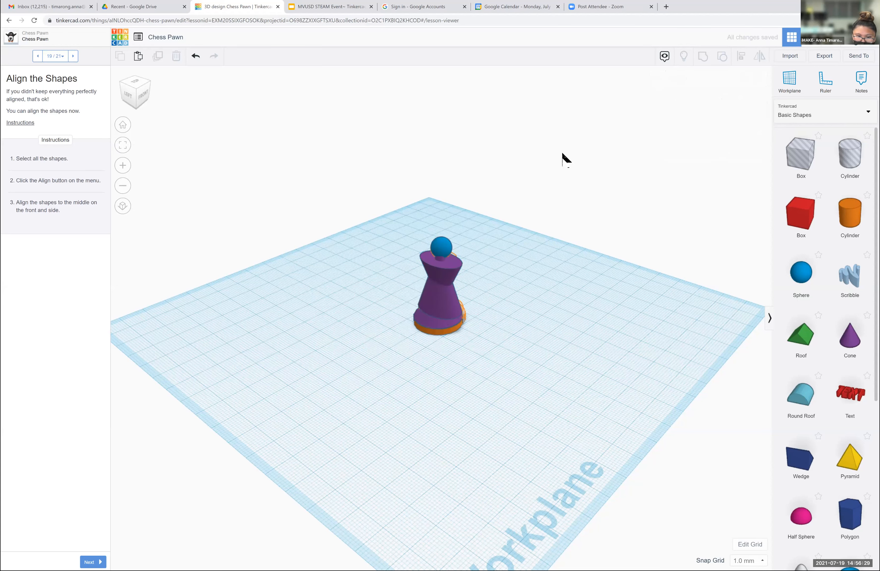
- Check the base dimensions of the middle upright purple cone
{"action": "left_click", "coordinate": [428, 319]}
{"action": "left_click", "coordinate": [427, 319]}
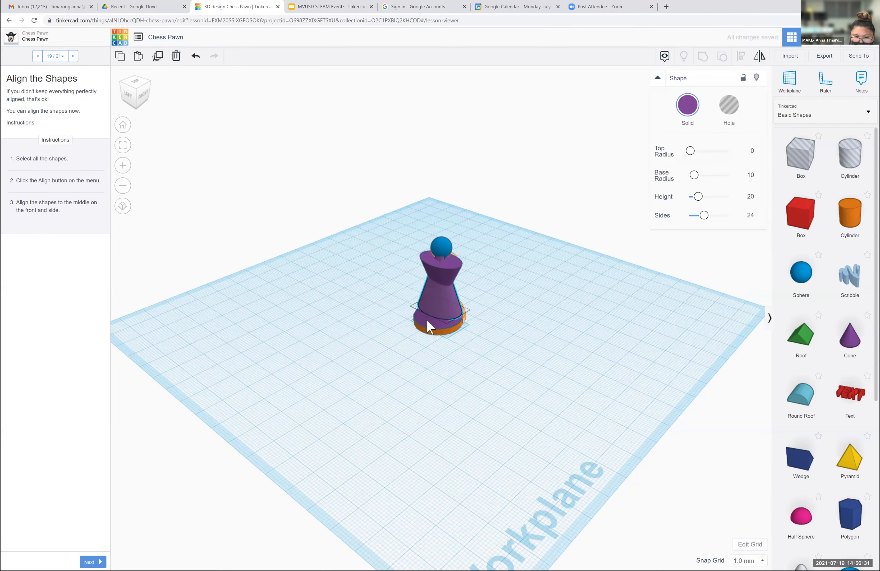
{"action": "left_click_drag", "start_coordinate": [434, 291], "coordinate": [437, 295]}
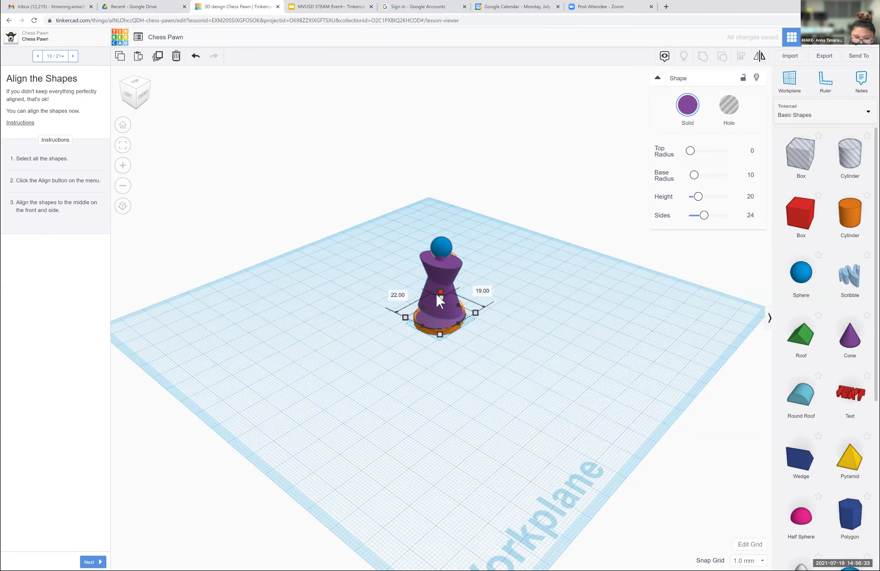
{"action": "left_click", "coordinate": [529, 284]}
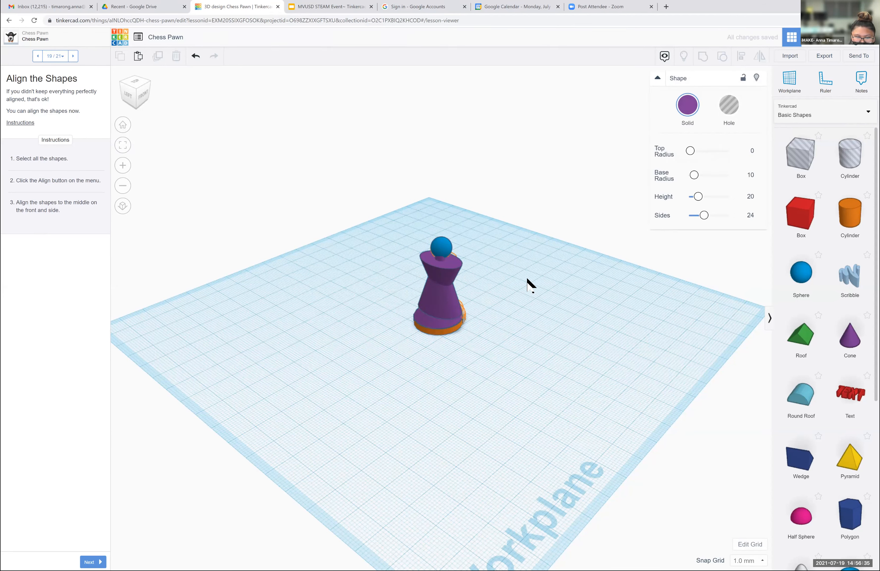
- From the back side, nudge the five remaining pawn shapes together sideways onto the orange target outline
{"action": "left_click_drag", "start_coordinate": [146, 98], "coordinate": [260, 128]}
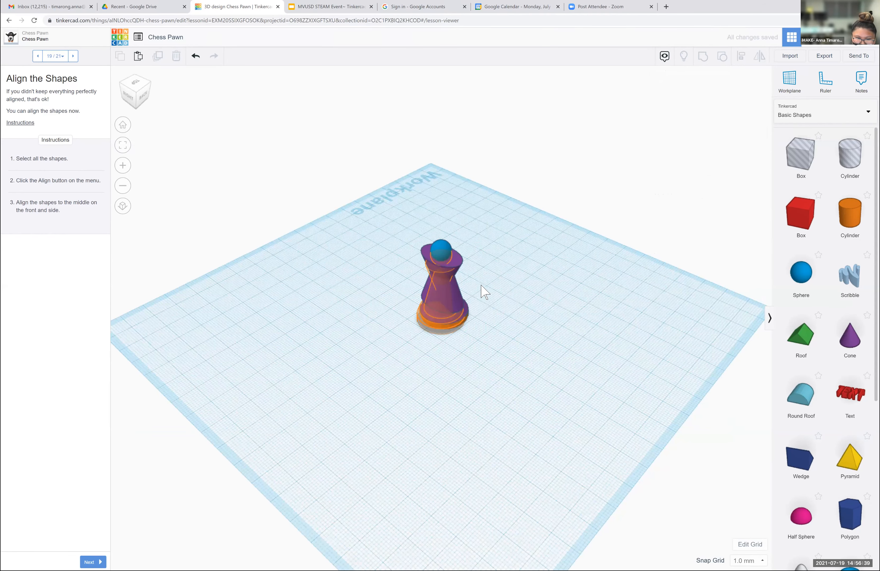
{"action": "left_click_drag", "start_coordinate": [527, 245], "coordinate": [414, 334]}
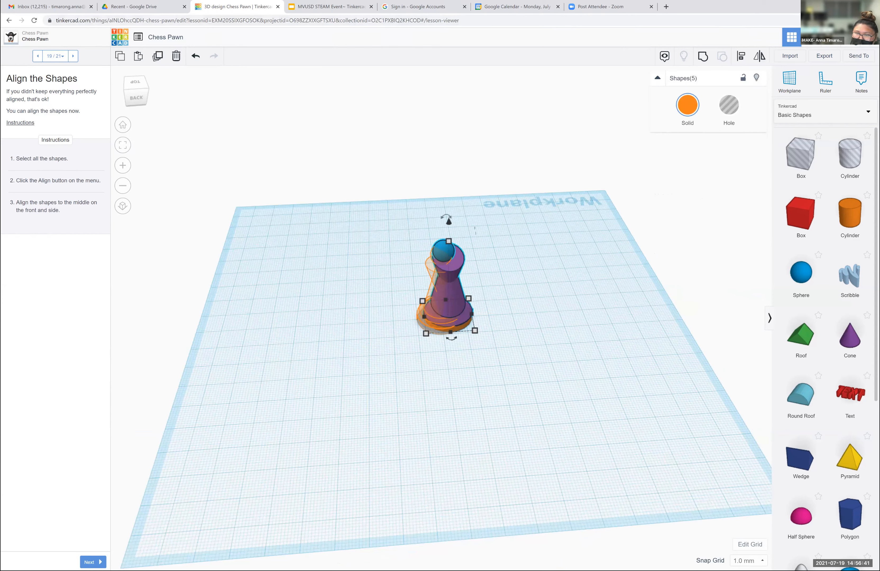
{"action": "key", "text": "l"}
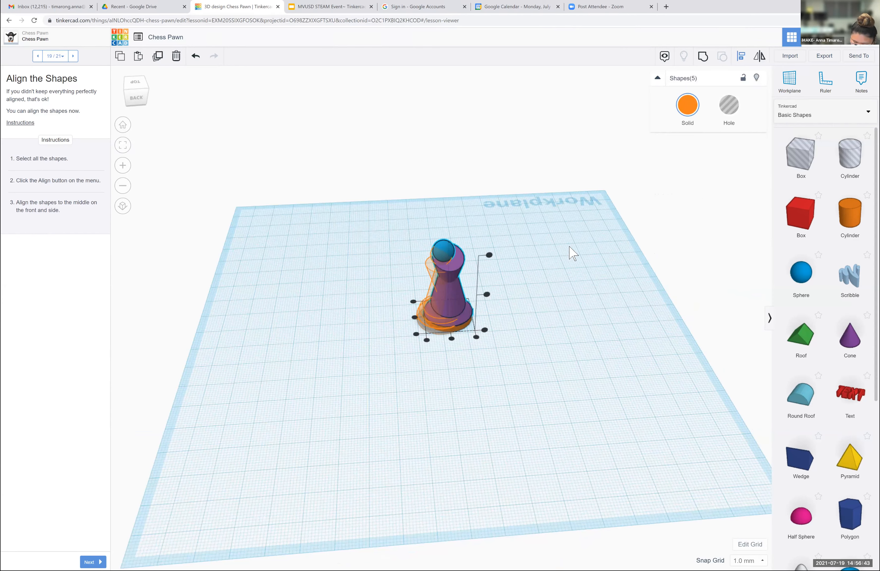
{"action": "key", "text": "Left"}
{"action": "key", "text": "Left"}
{"action": "key", "text": "Left"}
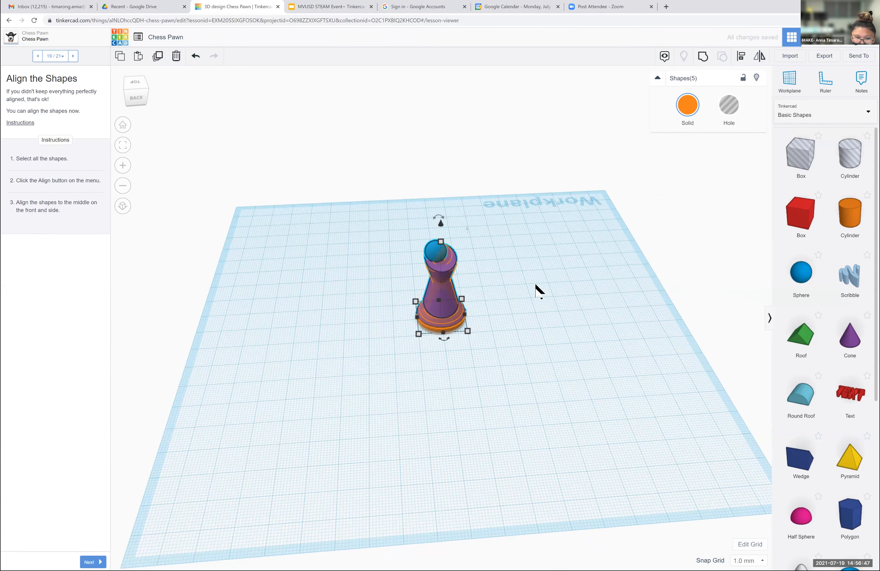
{"action": "left_click", "coordinate": [522, 284]}
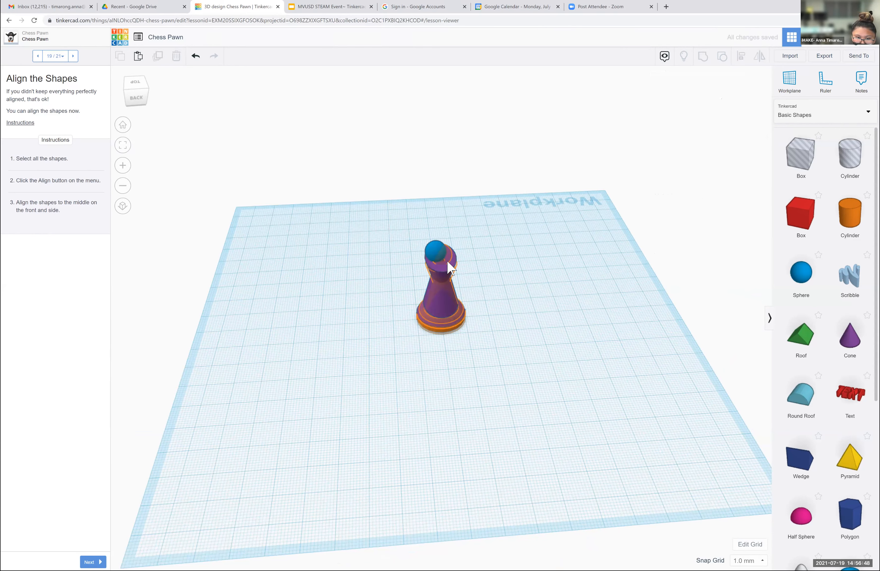
- Move the five pawn shapes off the orange target and shift the small top sphere onto the pawn's central axis
{"action": "left_click", "coordinate": [439, 300]}
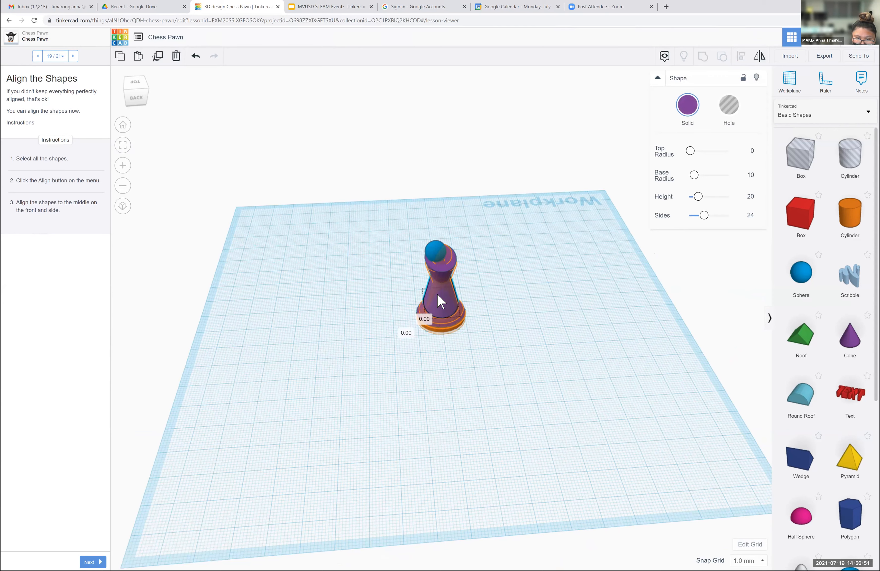
{"action": "left_click_drag", "start_coordinate": [481, 251], "coordinate": [392, 349]}
{"action": "left_click_drag", "start_coordinate": [448, 298], "coordinate": [378, 284]}
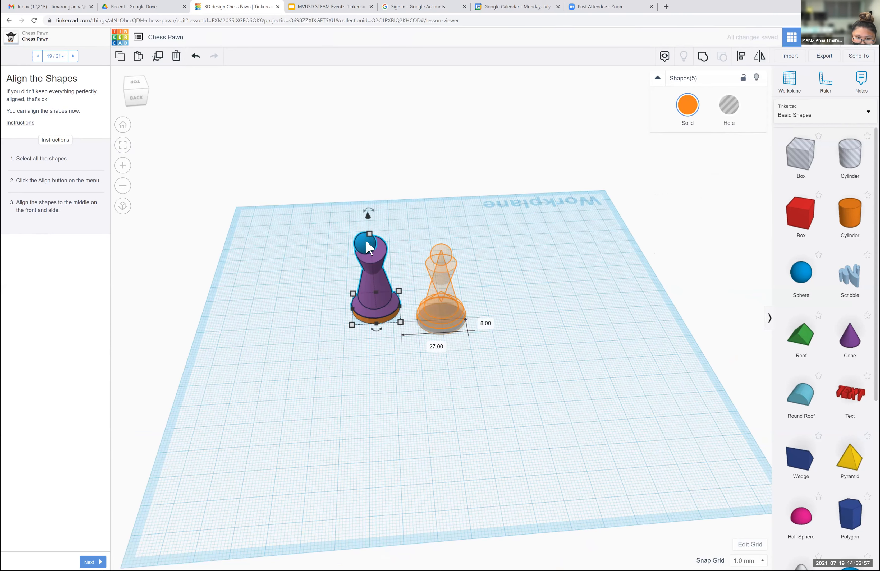
{"action": "mouse_move", "coordinate": [362, 238]}
{"action": "left_mouse_down"}
{"action": "mouse_move", "coordinate": [369, 239]}
{"action": "mouse_move", "coordinate": [339, 237]}
{"action": "mouse_move", "coordinate": [375, 237]}
{"action": "left_mouse_up"}
{"action": "left_click", "coordinate": [456, 237]}
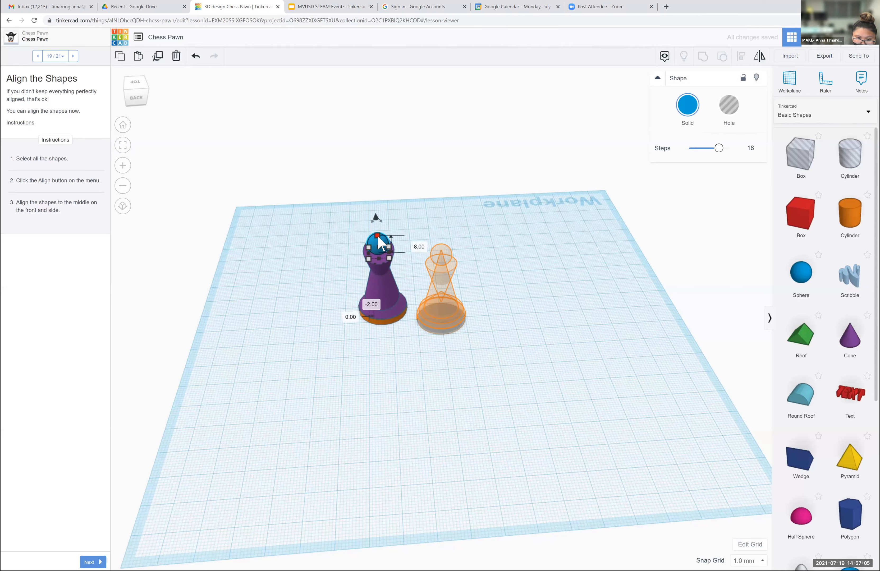
{"action": "left_click", "coordinate": [520, 257]}
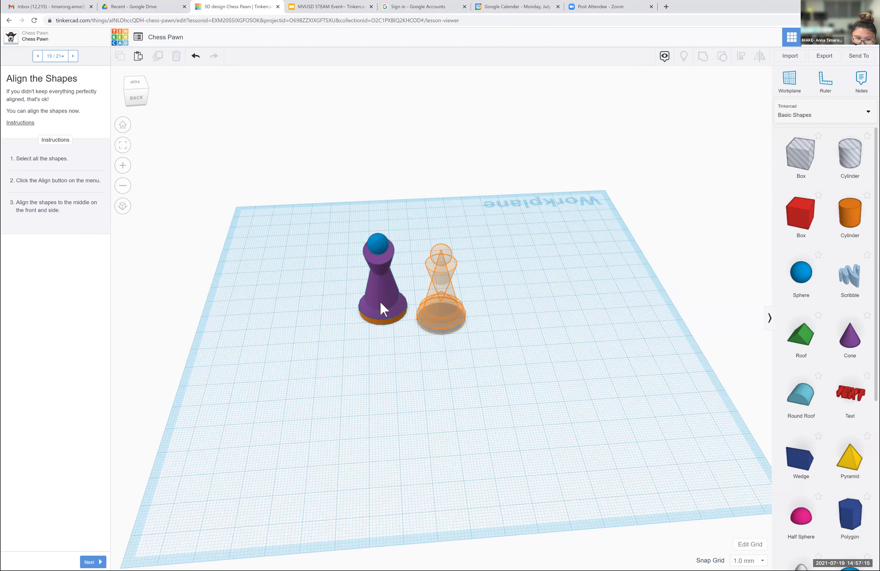
- Move all five pawn shapes back onto the orange target and advance the lesson to step 20, Group the Shapes
{"action": "left_click_drag", "start_coordinate": [353, 221], "coordinate": [407, 351]}
{"action": "left_click_drag", "start_coordinate": [379, 289], "coordinate": [443, 296]}
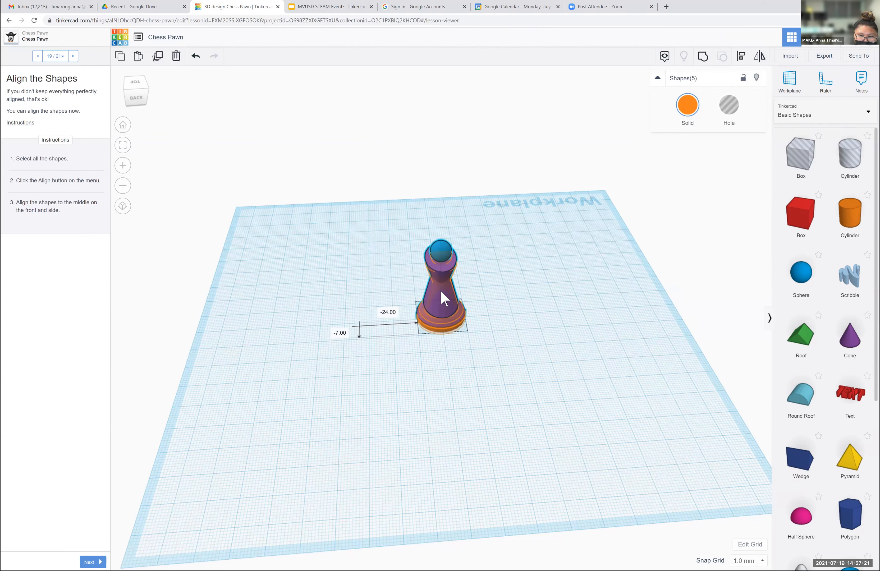
{"action": "left_click", "coordinate": [487, 276]}
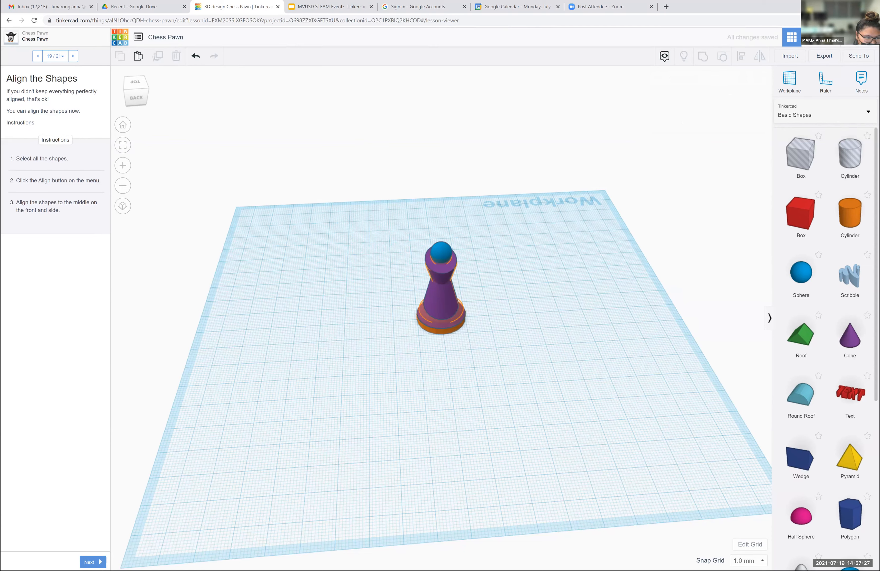
{"action": "left_click", "coordinate": [92, 562]}
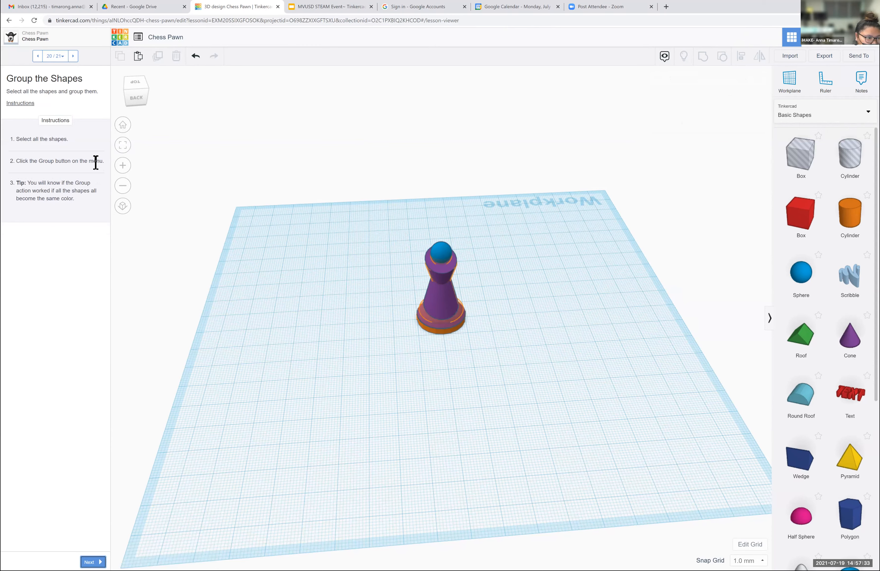
- Group all five pawn shapes into one object and set its solid colour to green
{"action": "left_click_drag", "start_coordinate": [308, 203], "coordinate": [616, 413]}
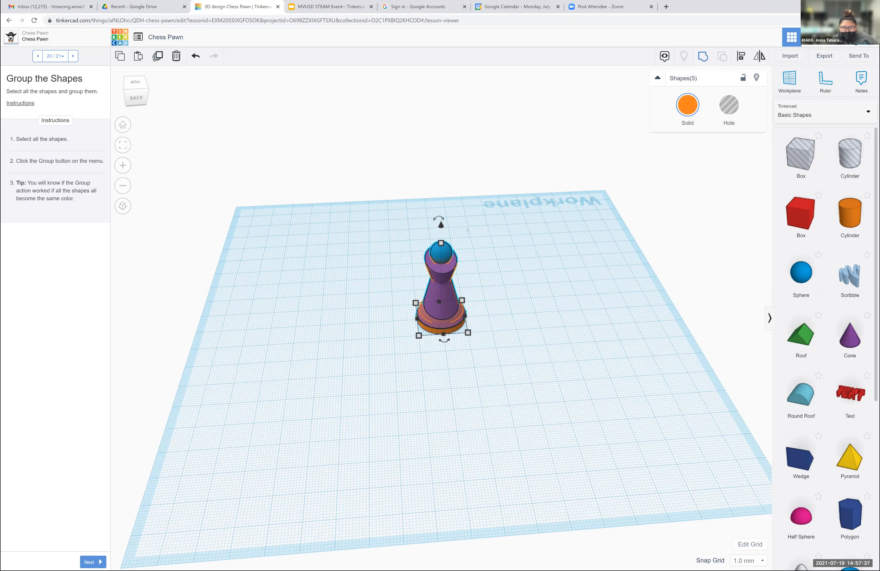
{"action": "key", "text": "ctrl+g"}
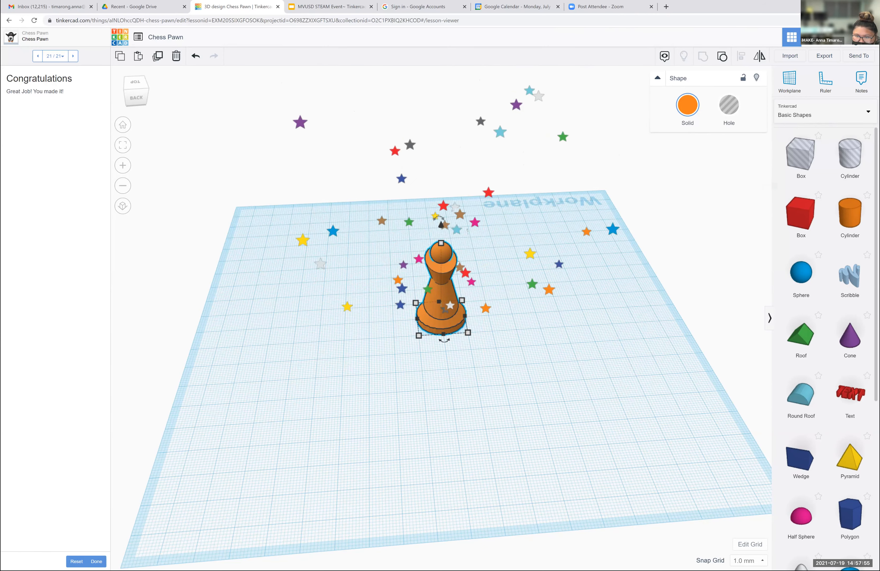
{"action": "left_click", "coordinate": [688, 105]}
{"action": "left_click", "coordinate": [719, 171]}
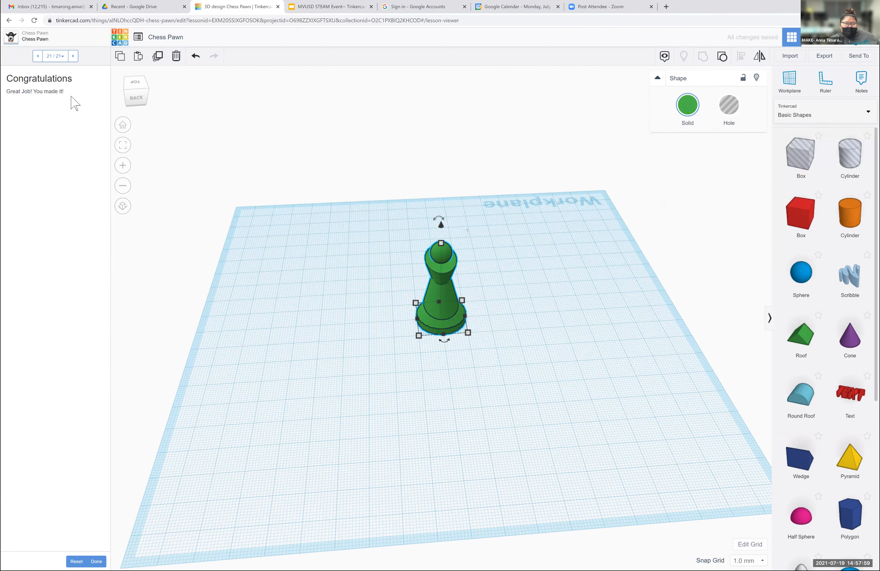
- Ungroup the green pawn into its separate shapes
{"action": "left_click", "coordinate": [138, 95]}
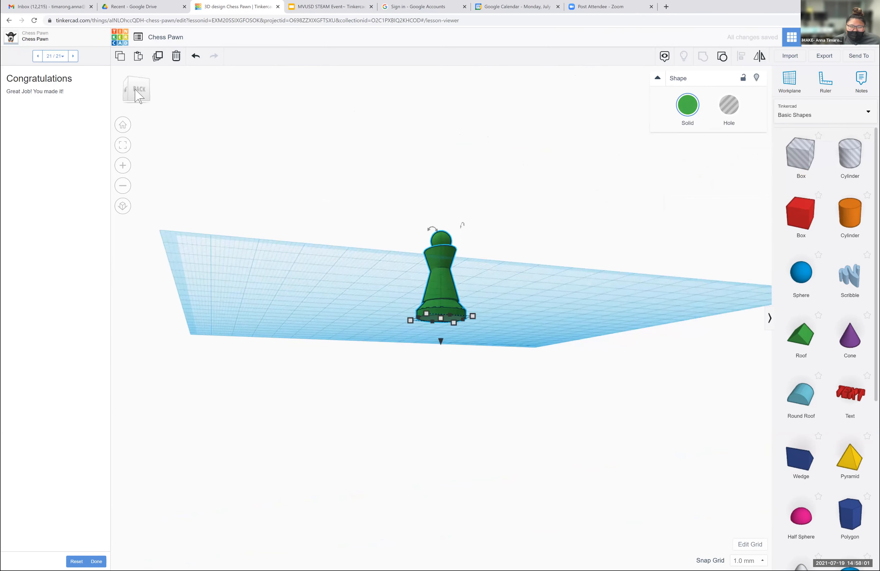
{"action": "left_click", "coordinate": [555, 243]}
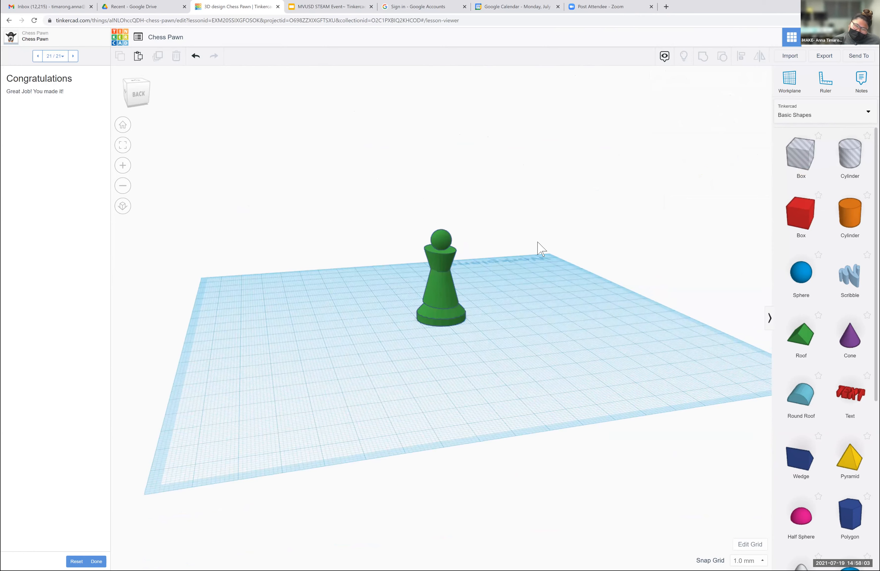
{"action": "mouse_move", "coordinate": [176, 99]}
{"action": "left_mouse_down"}
{"action": "mouse_move", "coordinate": [160, 95]}
{"action": "mouse_move", "coordinate": [154, 105]}
{"action": "mouse_move", "coordinate": [160, 96]}
{"action": "left_mouse_up"}
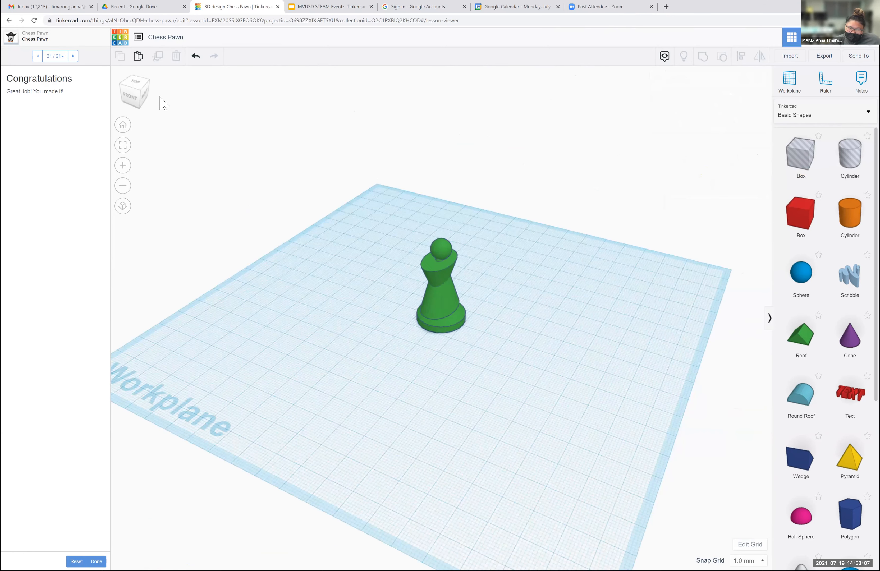
{"action": "right_click_drag", "start_coordinate": [460, 220], "coordinate": [420, 333]}
{"action": "left_click", "coordinate": [449, 276]}
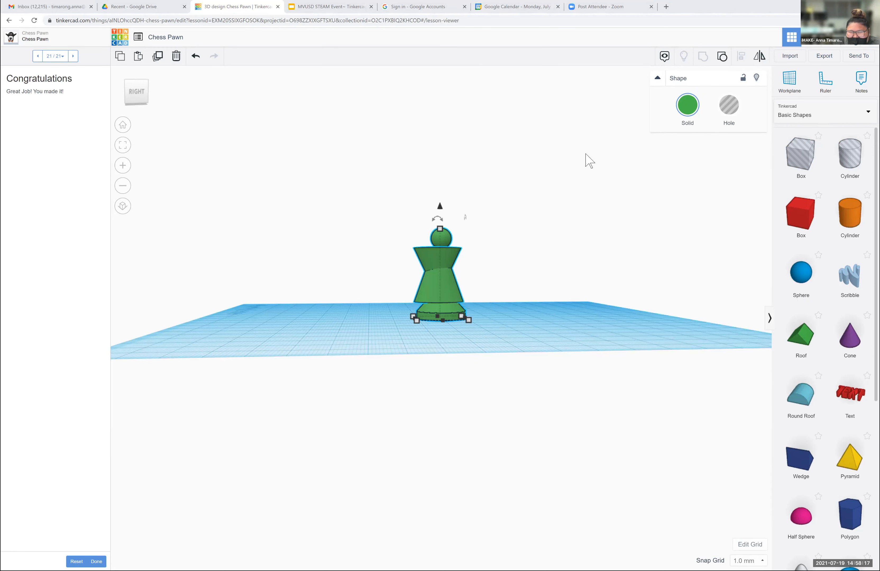
{"action": "left_click_drag", "start_coordinate": [586, 154], "coordinate": [372, 333]}
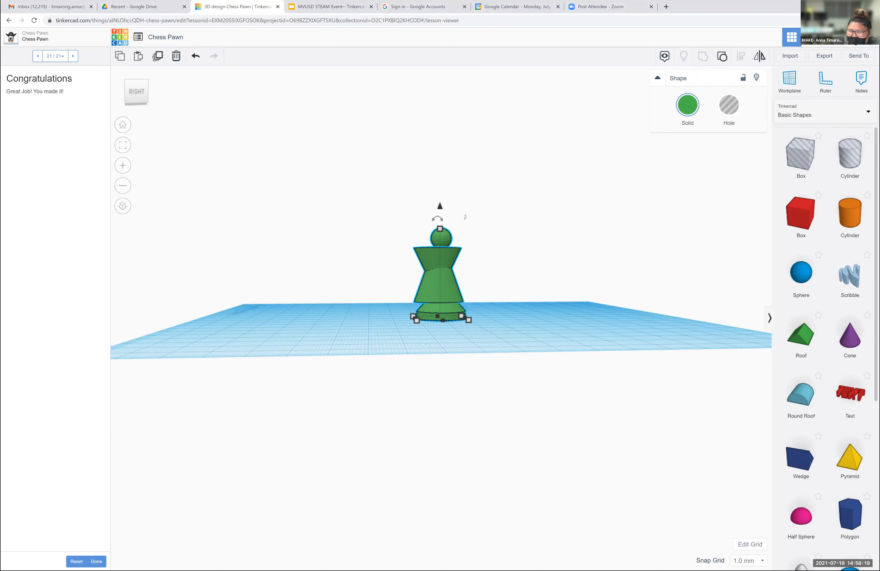
{"action": "left_click", "coordinate": [722, 56]}
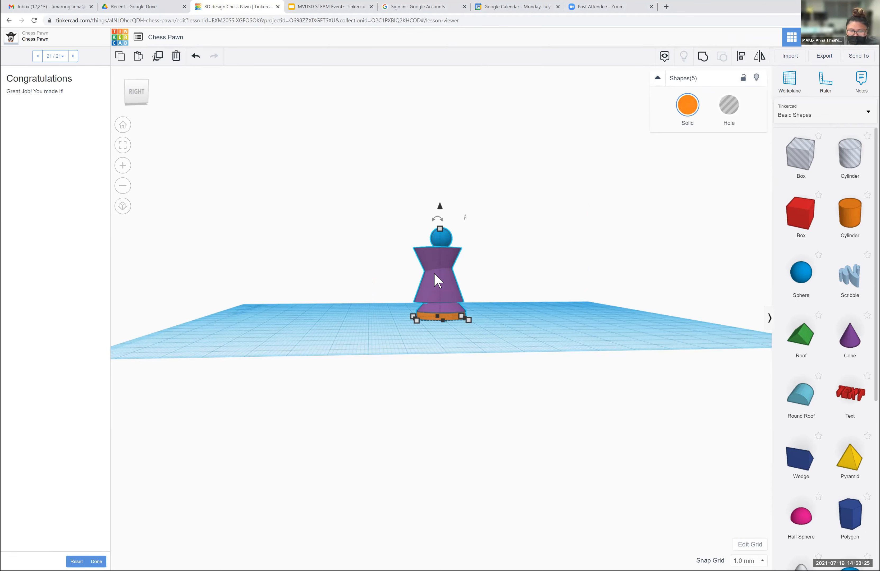
- Resize the base of the middle upright purple cone to 12 by 12 mm, working from the right side
{"action": "left_click", "coordinate": [447, 274]}
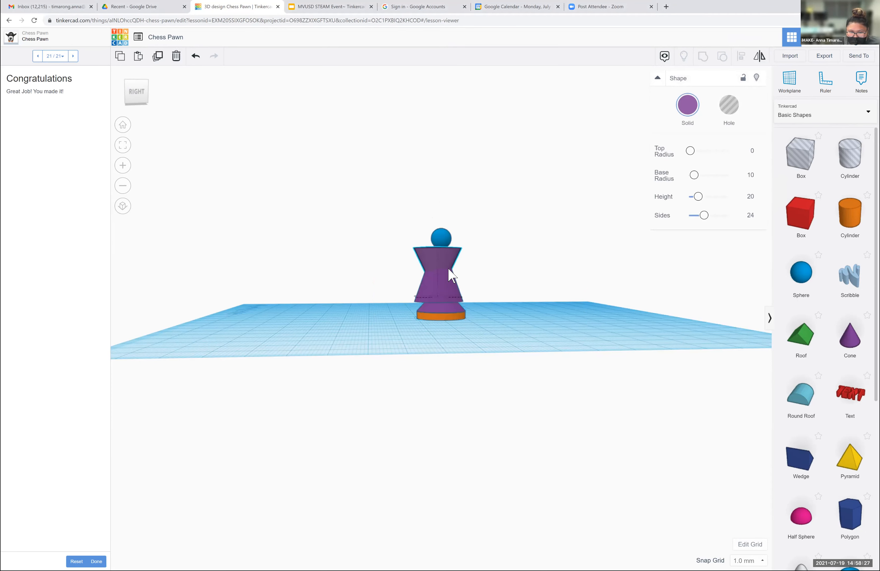
{"action": "left_click", "coordinate": [436, 287]}
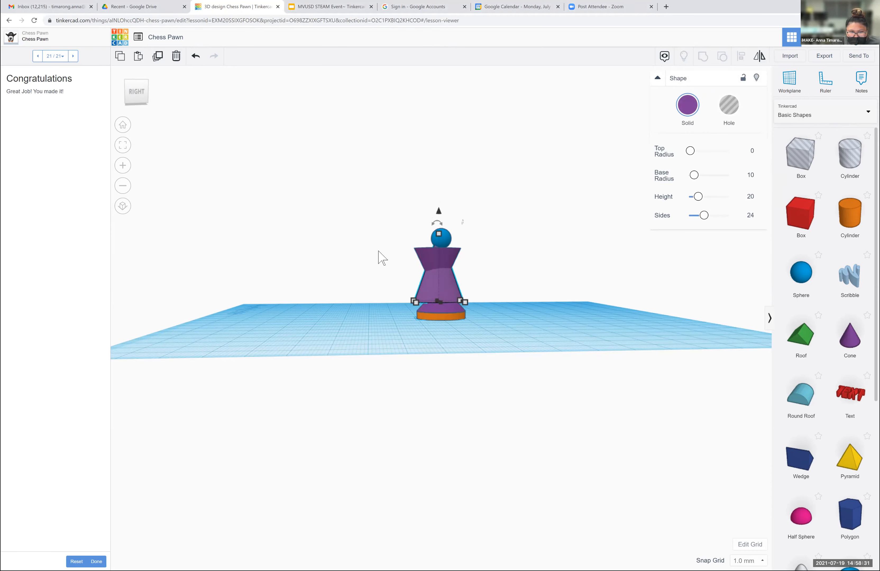
{"action": "mouse_move", "coordinate": [134, 91]}
{"action": "left_mouse_down"}
{"action": "mouse_move", "coordinate": [133, 105]}
{"action": "mouse_move", "coordinate": [132, 82]}
{"action": "left_mouse_up"}
{"action": "left_click_drag", "start_coordinate": [413, 301], "coordinate": [419, 300]}
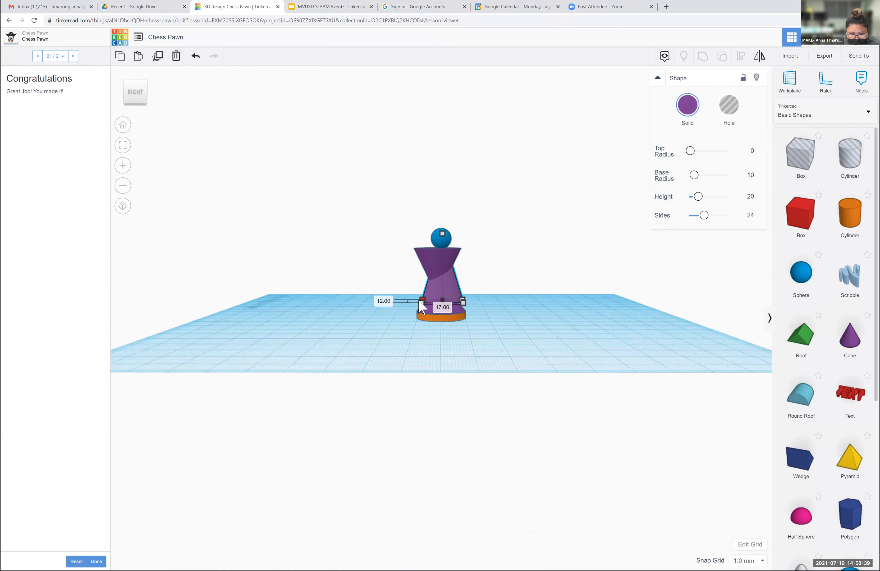
{"action": "left_click", "coordinate": [441, 307]}
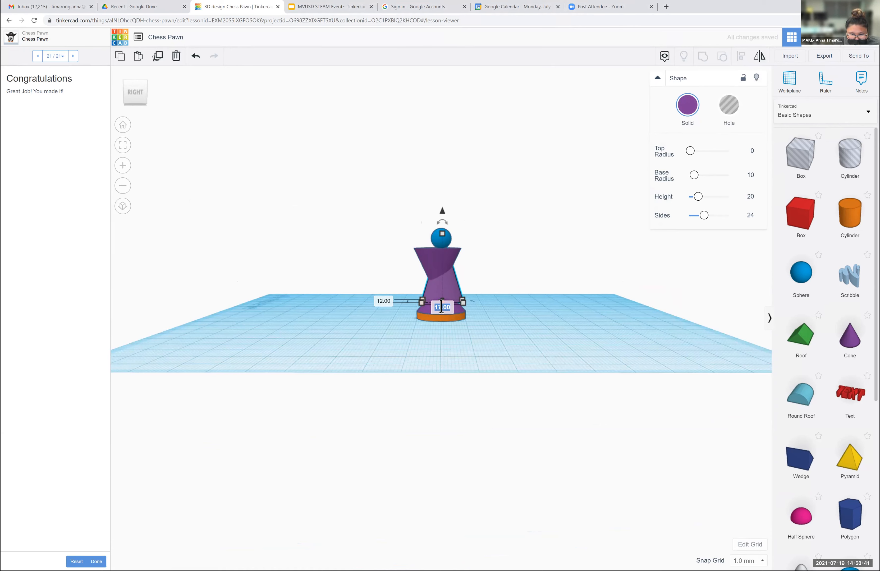
{"action": "type", "text": "1"}
{"action": "key", "text": "Return"}
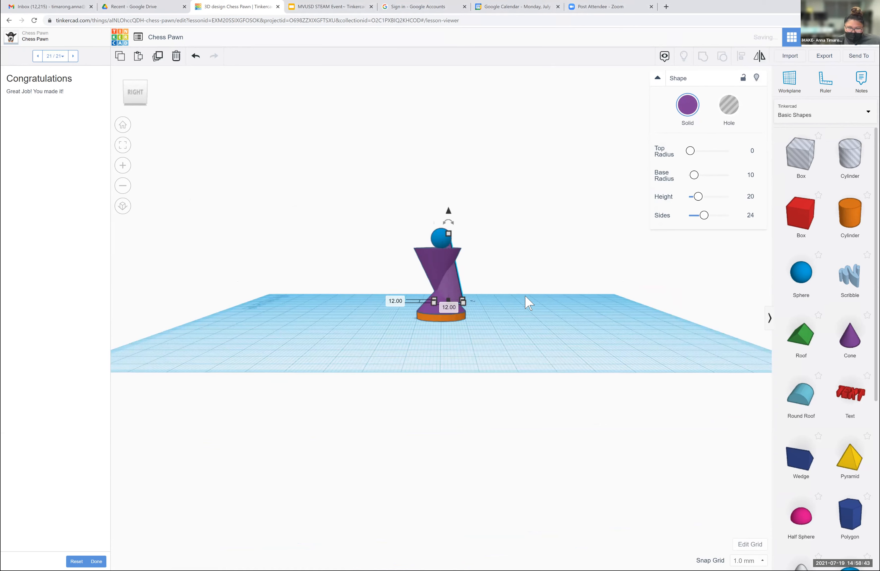
{"action": "left_click", "coordinate": [492, 301]}
- Set the upside-down purple cone's front-to-back depth to 12 mm
{"action": "left_click", "coordinate": [450, 279]}
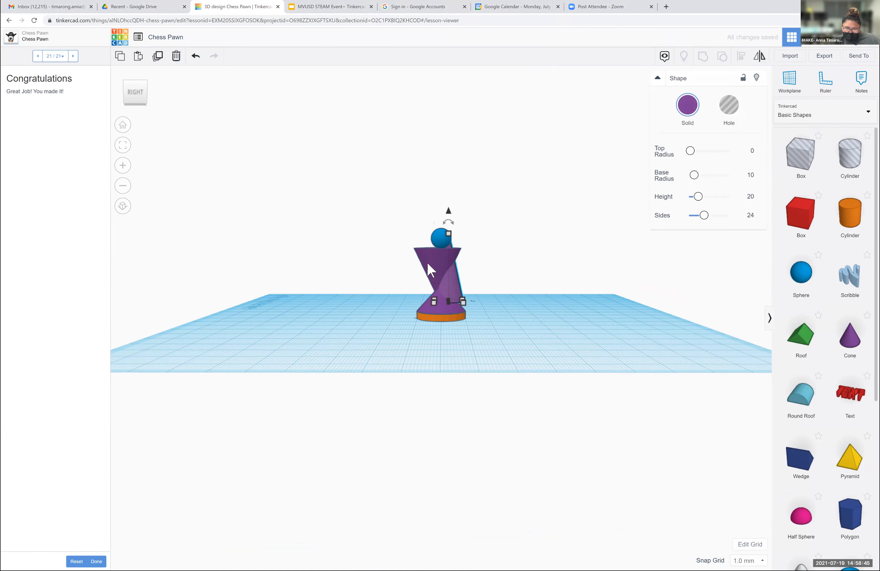
{"action": "mouse_move", "coordinate": [413, 297]}
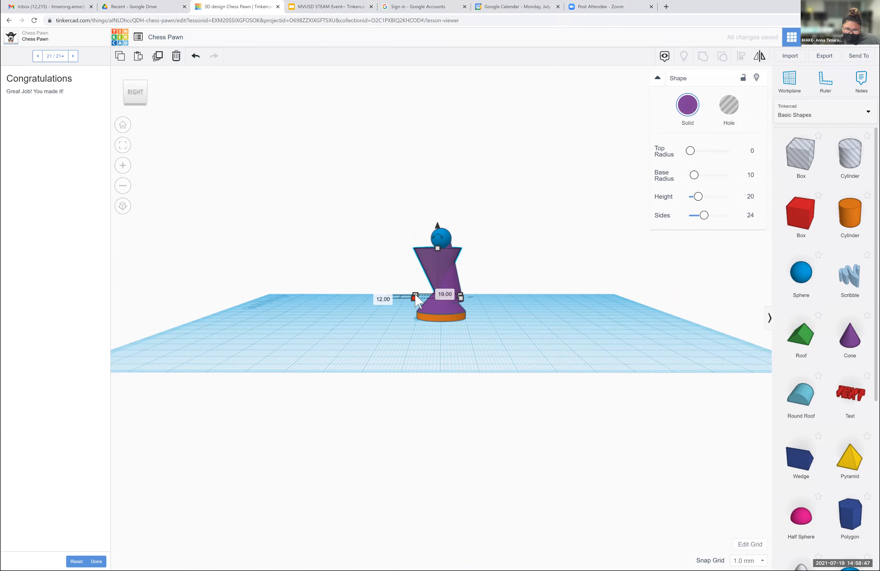
{"action": "left_click", "coordinate": [444, 294]}
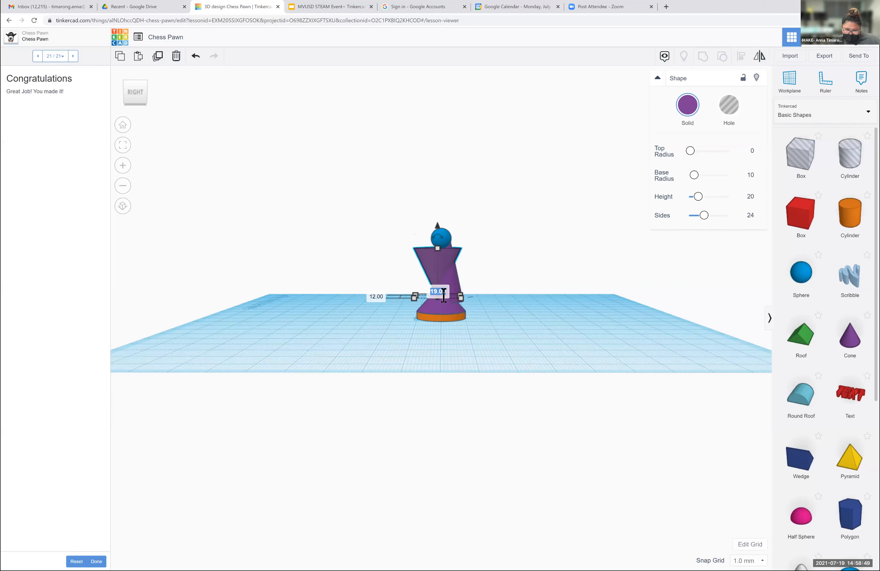
{"action": "type", "text": "12"}
{"action": "left_click", "coordinate": [518, 300]}
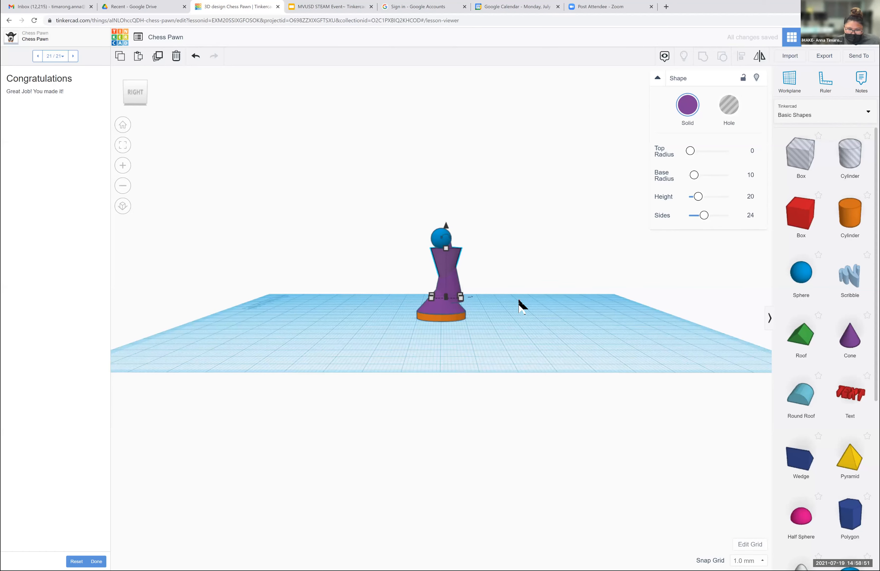
- Move the upright middle purple cone 3 mm towards the front to centre it over the pawn's base
{"action": "left_click", "coordinate": [446, 279]}
{"action": "key", "text": "Left"}
{"action": "key", "text": "Left"}
{"action": "key", "text": "Left"}
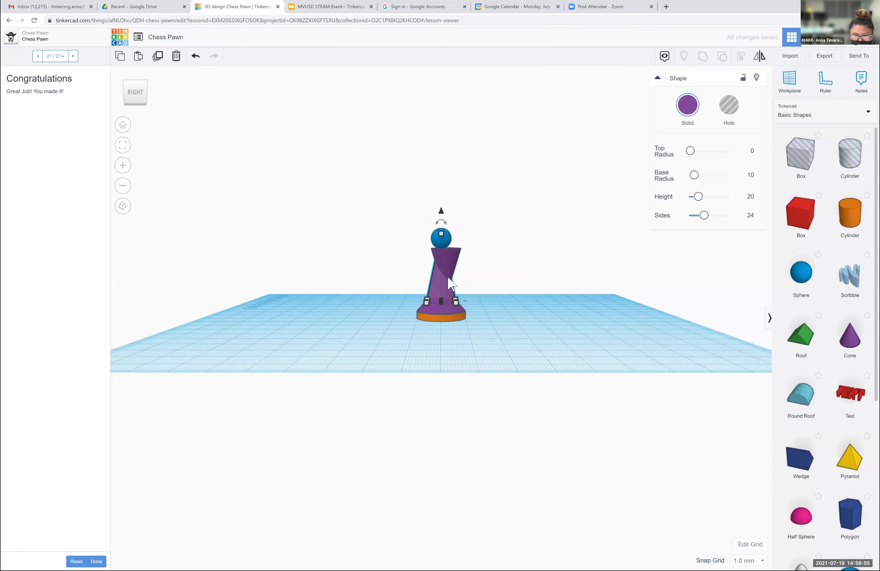
- Move the upside-down purple cone a net 2 mm towards the front so it lines up with the pawn's centre
{"action": "left_click", "coordinate": [444, 257]}
{"action": "key", "text": "Left"}
{"action": "key", "text": "Left"}
{"action": "key", "text": "Left"}
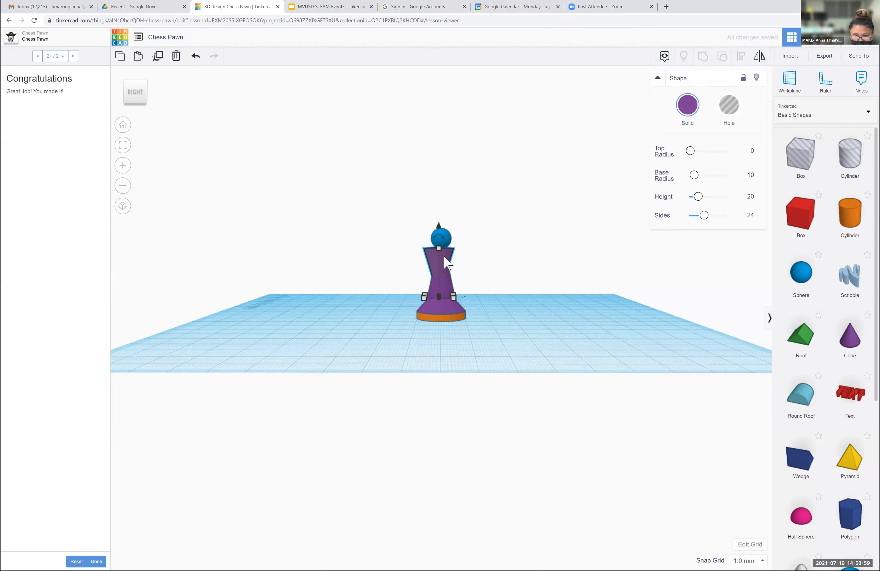
{"action": "key", "text": "Right"}
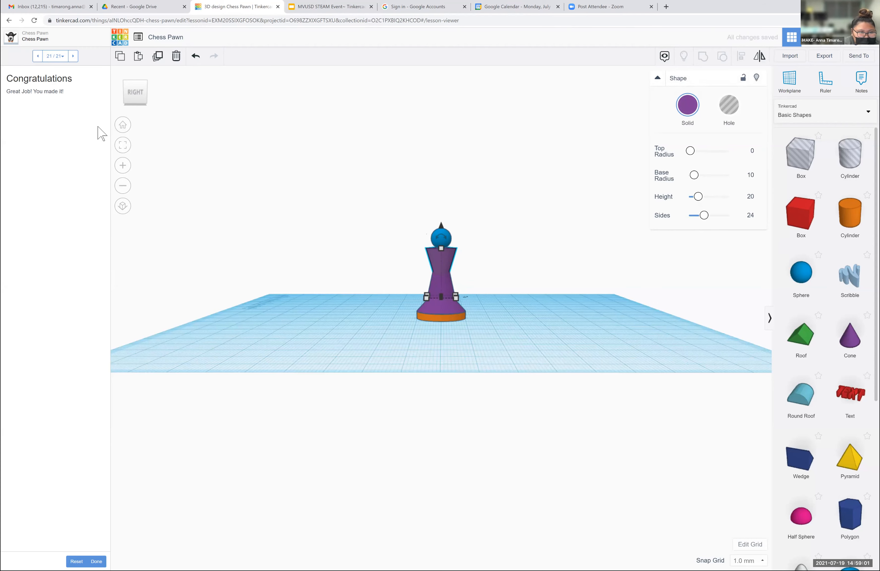
- Nudge the upright middle purple cone sideways into line with the pawn's base, working from the home view
{"action": "left_click", "coordinate": [127, 124]}
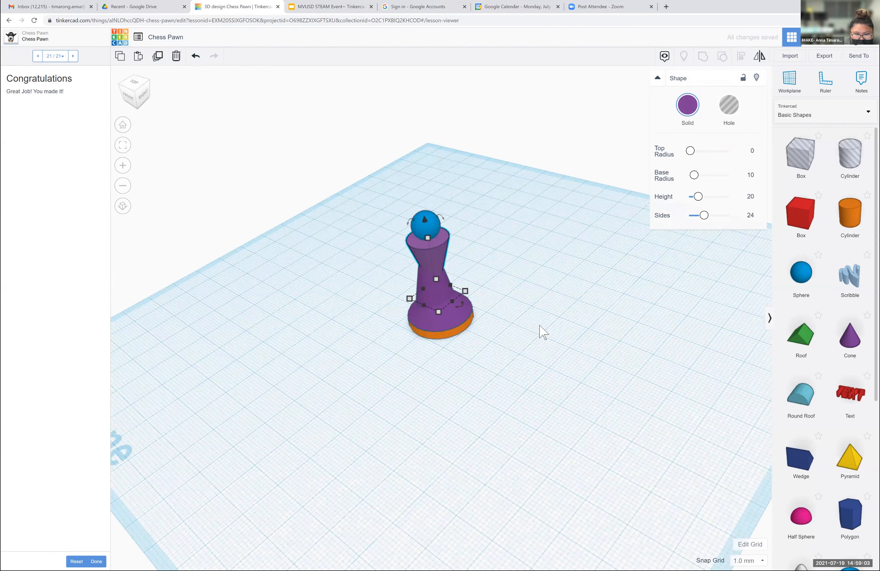
{"action": "left_click", "coordinate": [436, 297]}
{"action": "key", "text": "Right"}
- Group all five resized pawn shapes into a single object
{"action": "left_click_drag", "start_coordinate": [499, 233], "coordinate": [488, 352]}
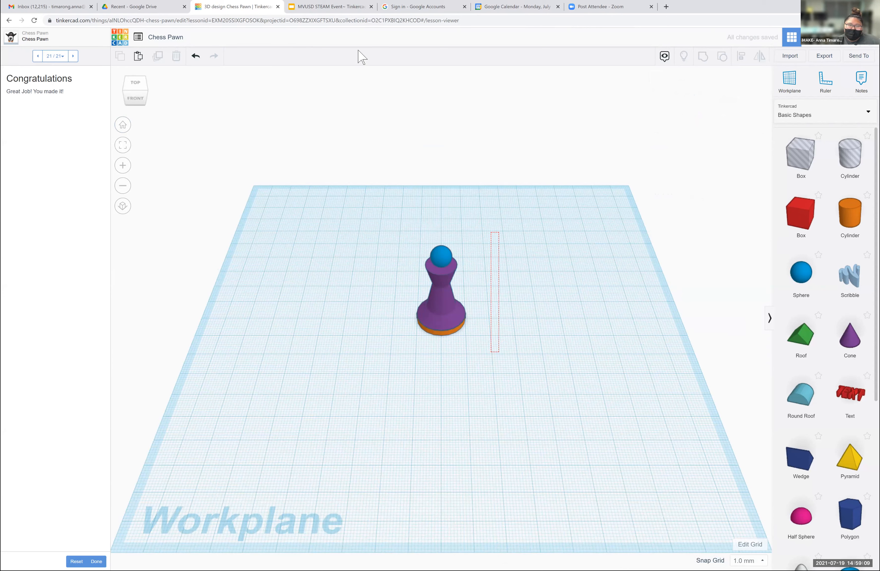
{"action": "key", "text": "ctrl+a"}
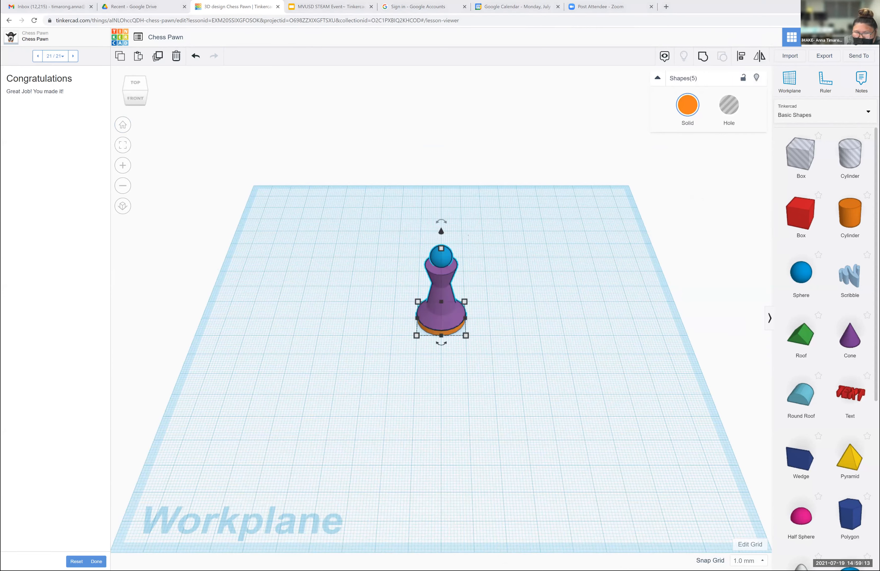
{"action": "left_click", "coordinate": [687, 104]}
{"action": "key", "text": "ctrl+g"}
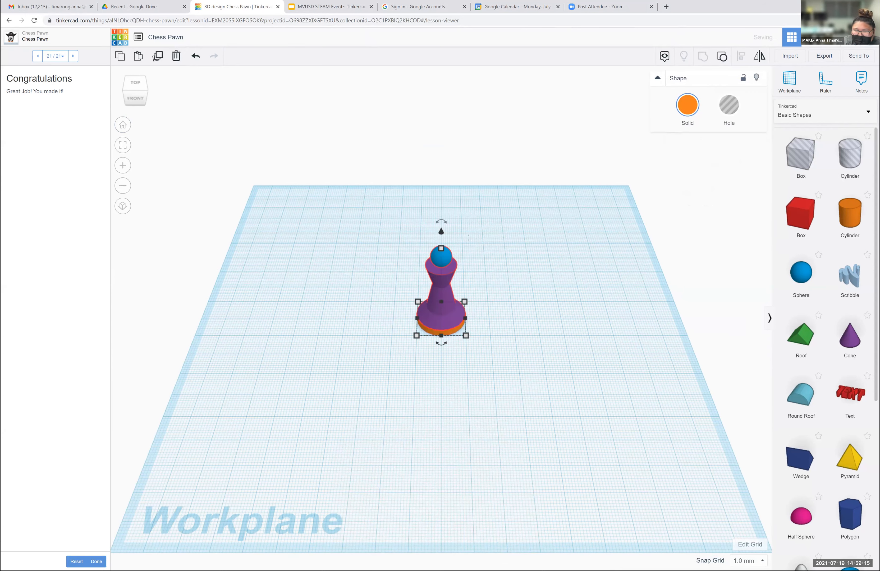
- Set the grouped pawn's solid colour to green and view the result from the front
{"action": "left_click", "coordinate": [687, 105]}
{"action": "left_click", "coordinate": [718, 171]}
{"action": "left_click", "coordinate": [575, 213]}
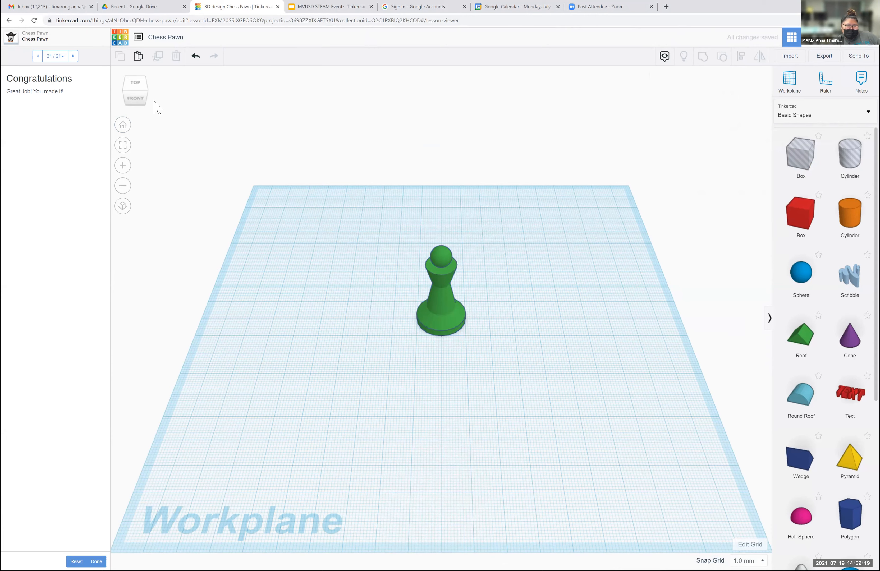
{"action": "left_click", "coordinate": [132, 96]}
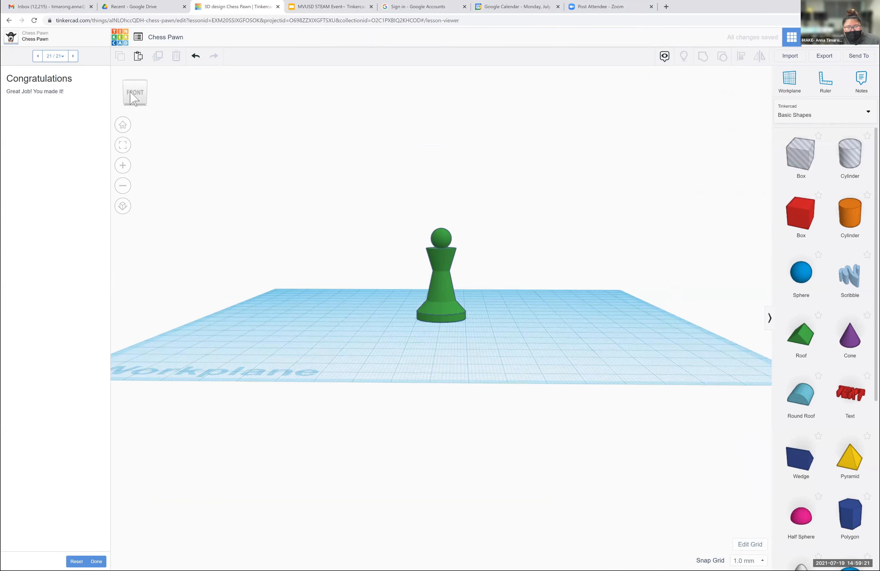
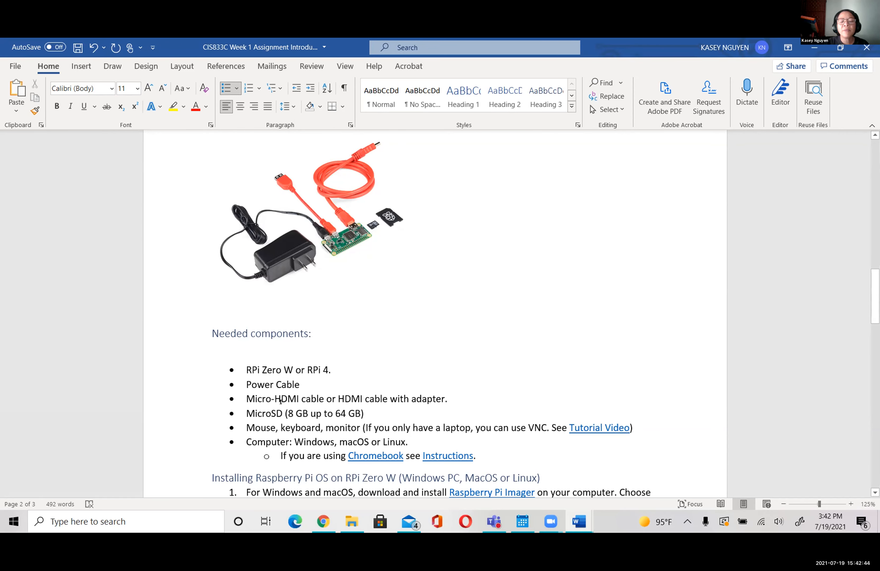
- Review the needed components list in the Word assignment document, covering the MicroSD, mouse, keyboard, monitor and computer entries
{"action": "left_click", "coordinate": [294, 413]}
{"action": "left_click", "coordinate": [362, 409]}
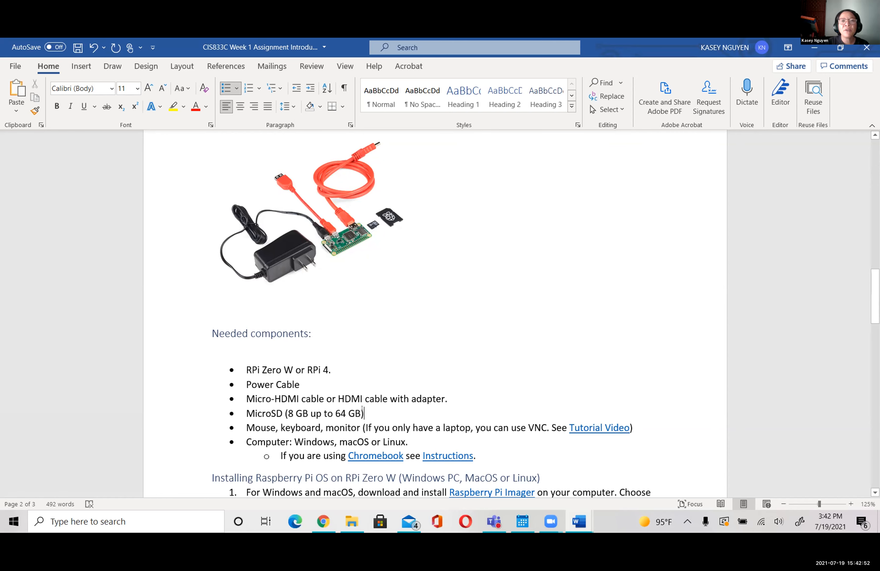
{"action": "left_click", "coordinate": [291, 413]}
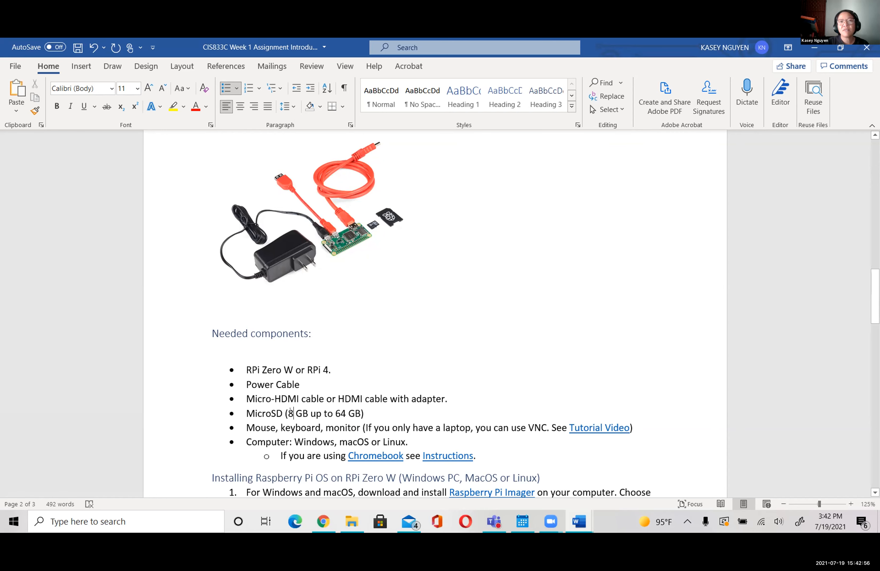
{"action": "left_click", "coordinate": [362, 412]}
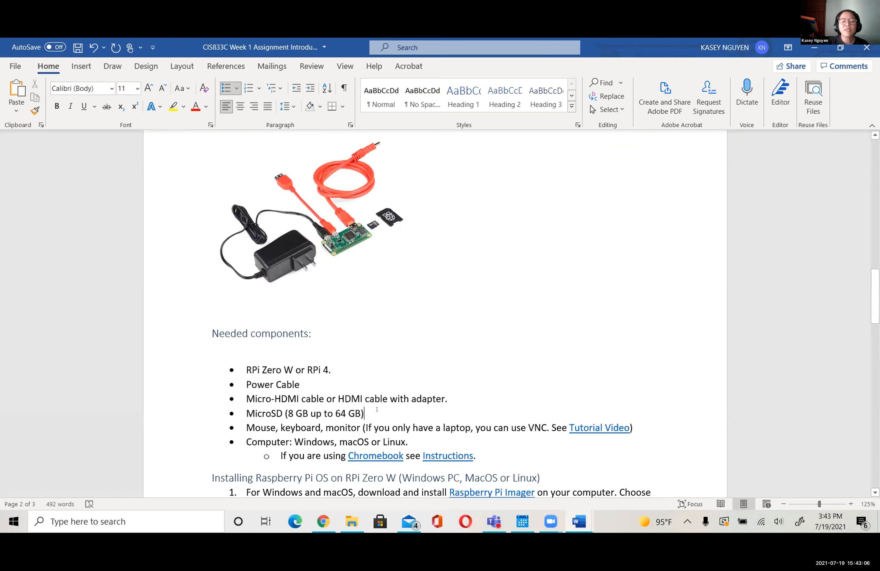
{"action": "left_click_drag", "start_coordinate": [875, 297], "coordinate": [876, 320]}
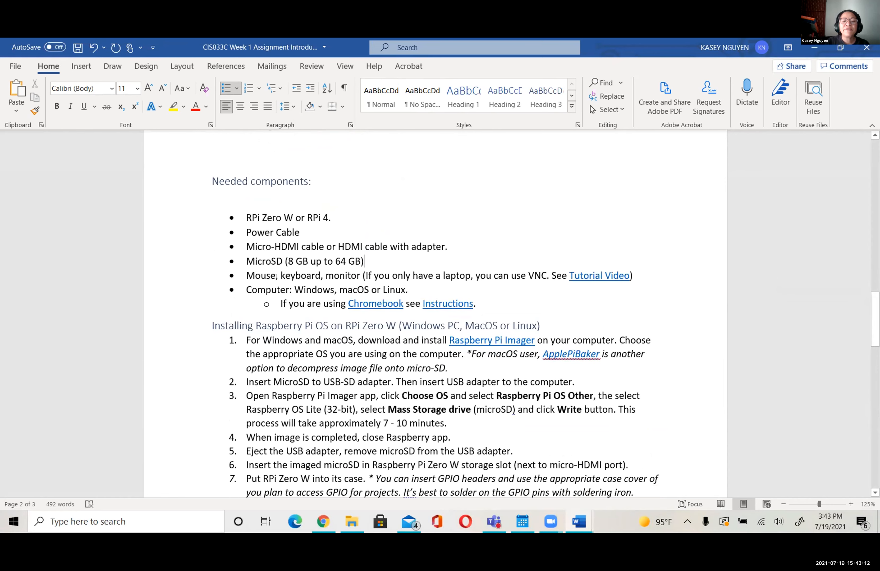
{"action": "left_click_drag", "start_coordinate": [276, 276], "coordinate": [238, 276]}
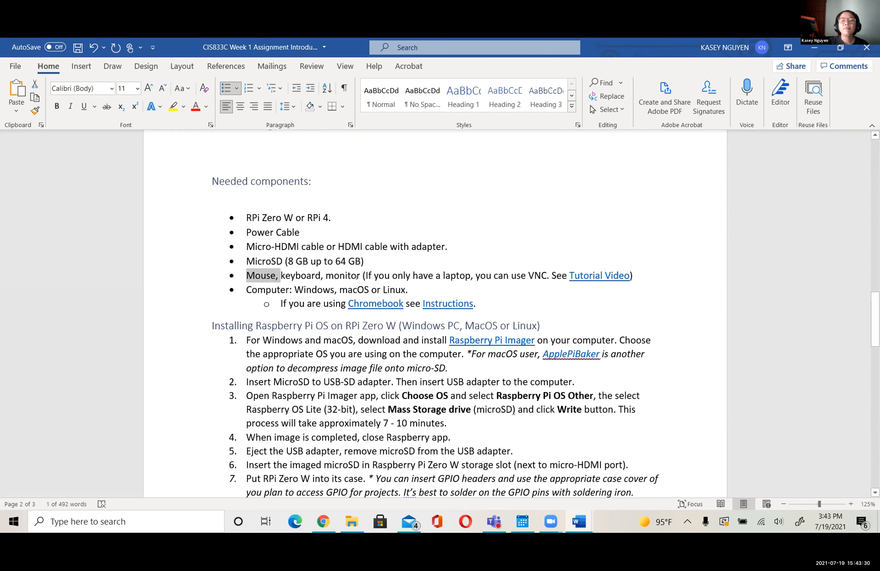
{"action": "left_click", "coordinate": [474, 284]}
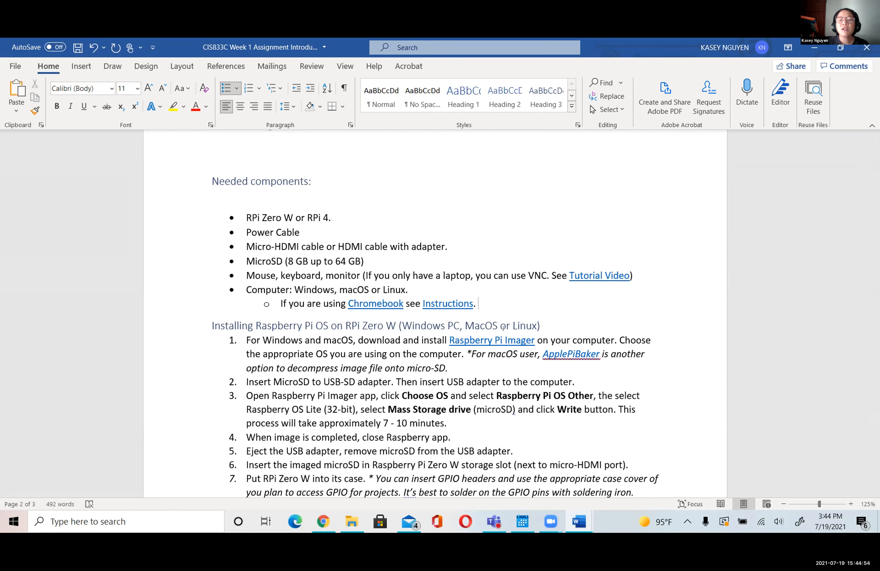
- Follow the Raspberry Pi Imager link in the installation instructions and locate the Imager section on the software page in Chrome
{"action": "left_click", "coordinate": [516, 340]}
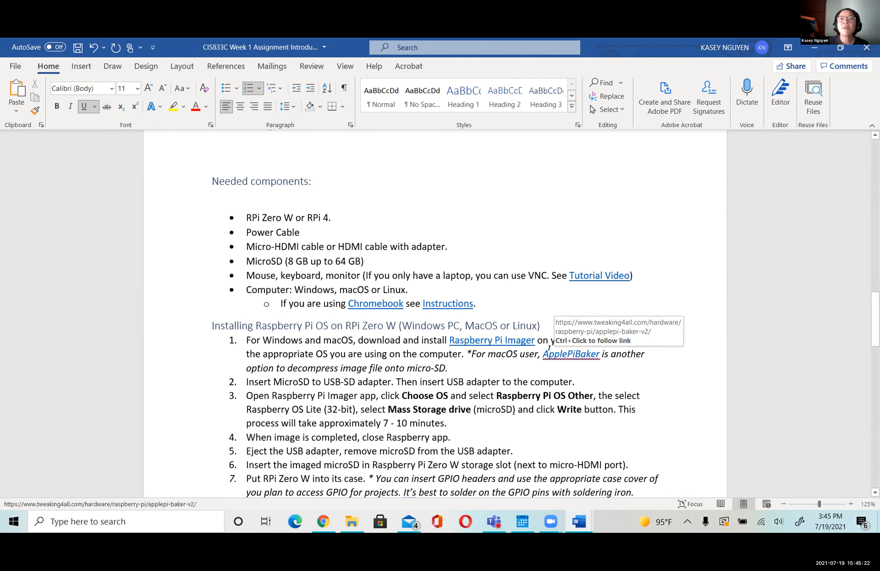
{"action": "left_click", "coordinate": [556, 354]}
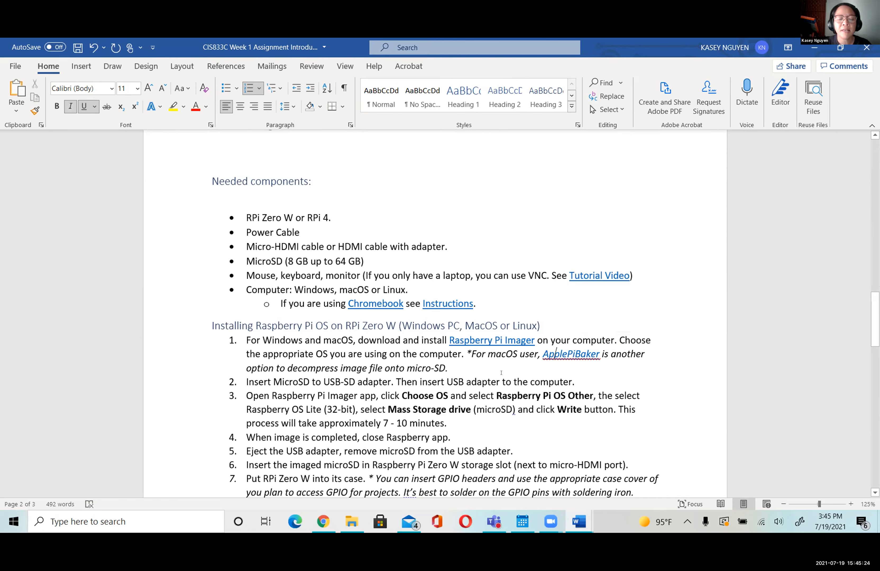
{"action": "left_click", "coordinate": [485, 339], "text": "ctrl"}
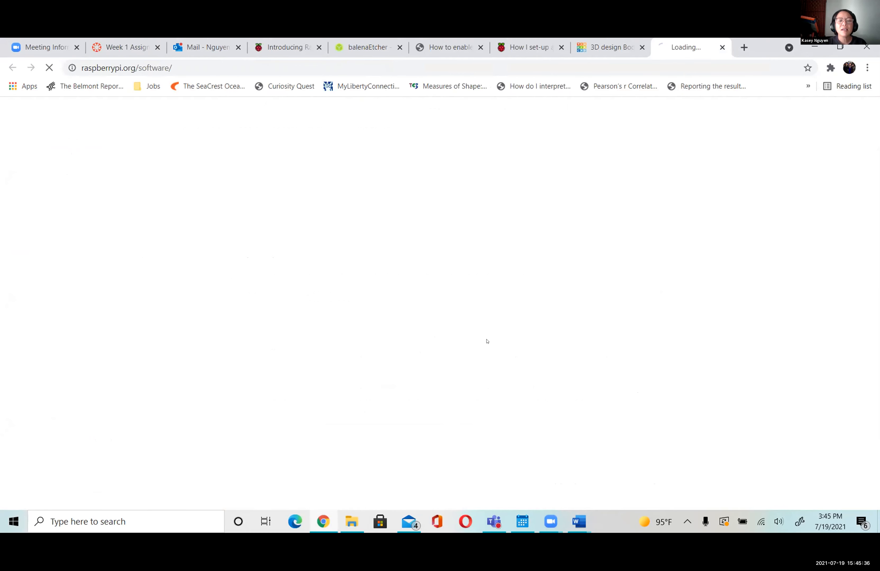
{"action": "scroll", "coordinate": [471, 303], "scroll_direction": "down", "scroll_amount": 3}
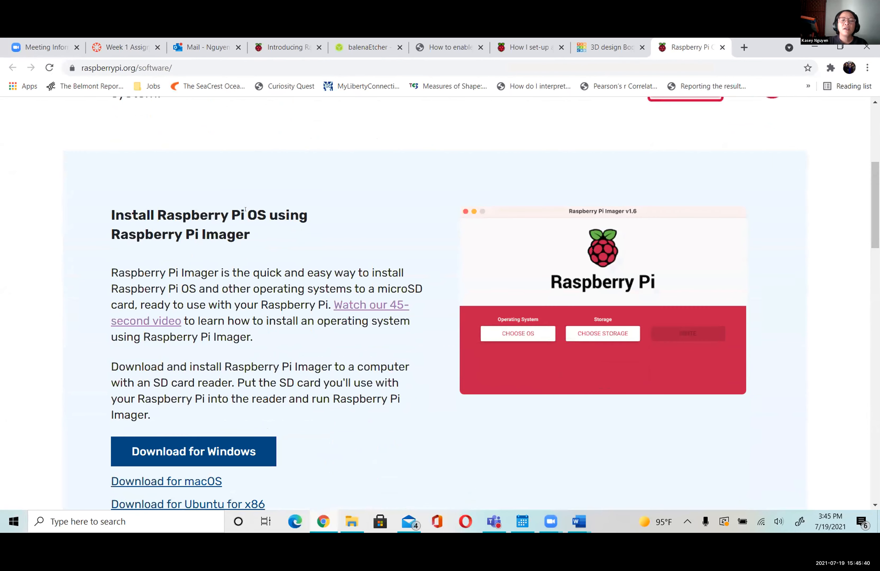
{"action": "left_click_drag", "start_coordinate": [115, 227], "coordinate": [250, 233]}
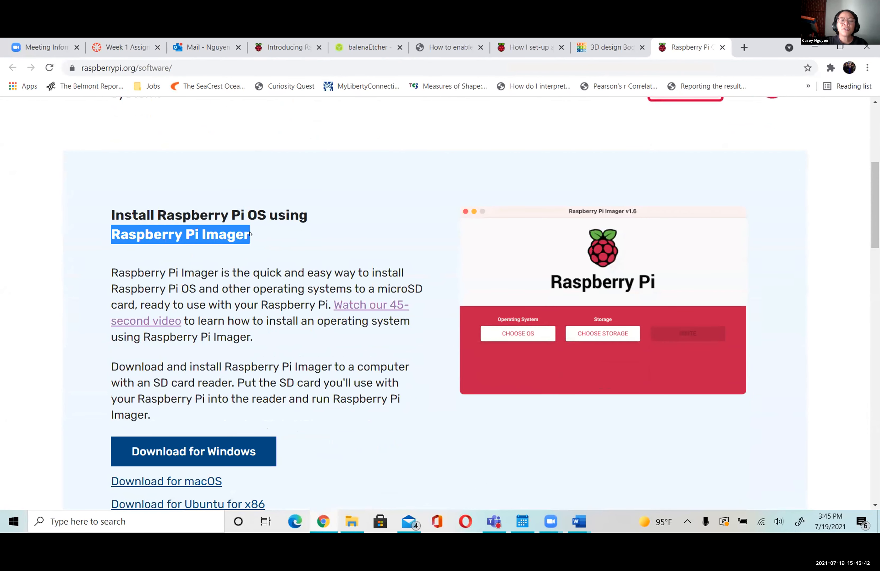
- Compare the Week 1 assignment document in Word with the software page's video link and Imager downloads, ending back in the document
{"action": "left_click", "coordinate": [569, 528]}
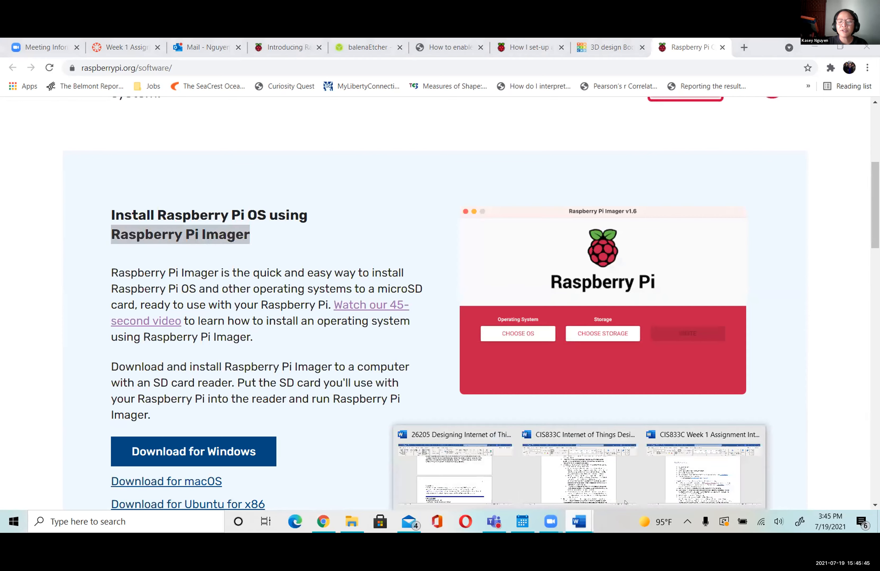
{"action": "left_click", "coordinate": [683, 494]}
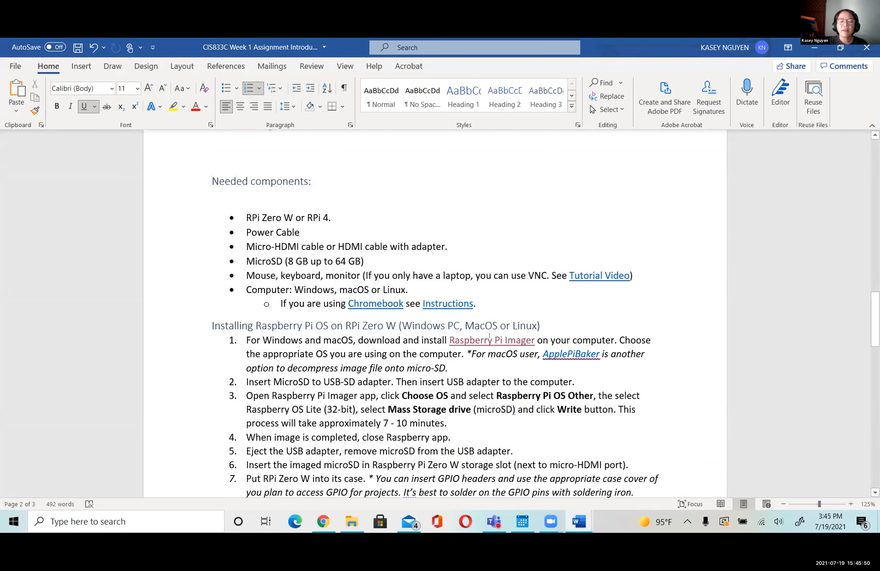
{"action": "key", "text": "alt+Tab"}
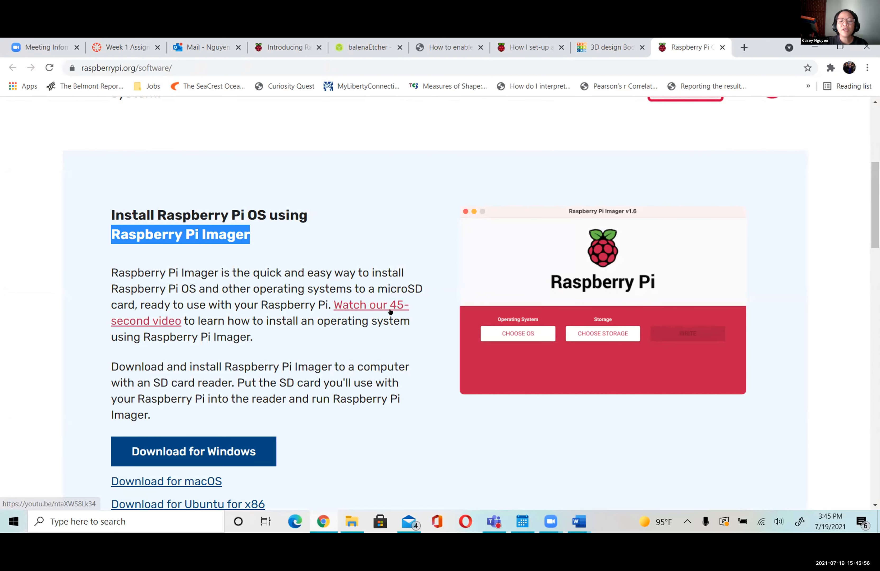
{"action": "left_click", "coordinate": [390, 312]}
{"action": "scroll", "coordinate": [676, 300], "scroll_direction": "down", "scroll_amount": 2}
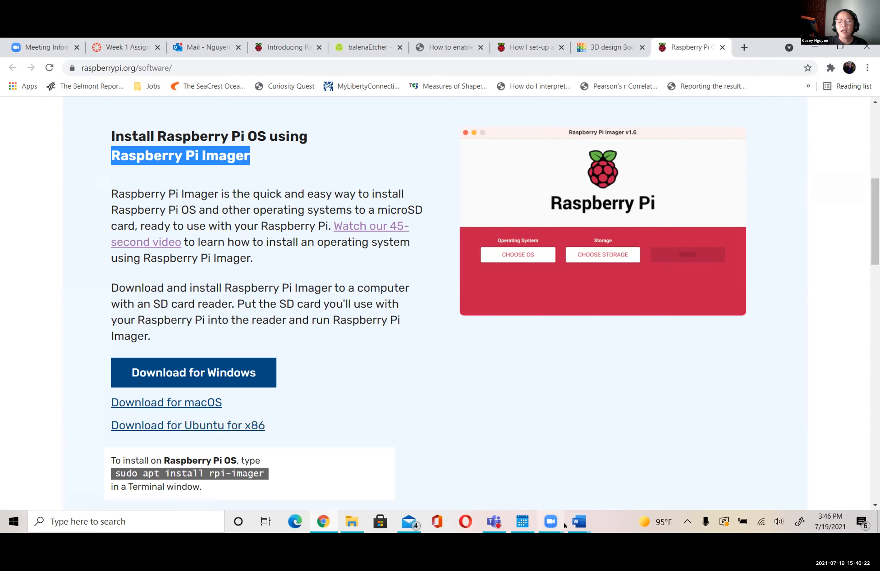
{"action": "left_click", "coordinate": [587, 524]}
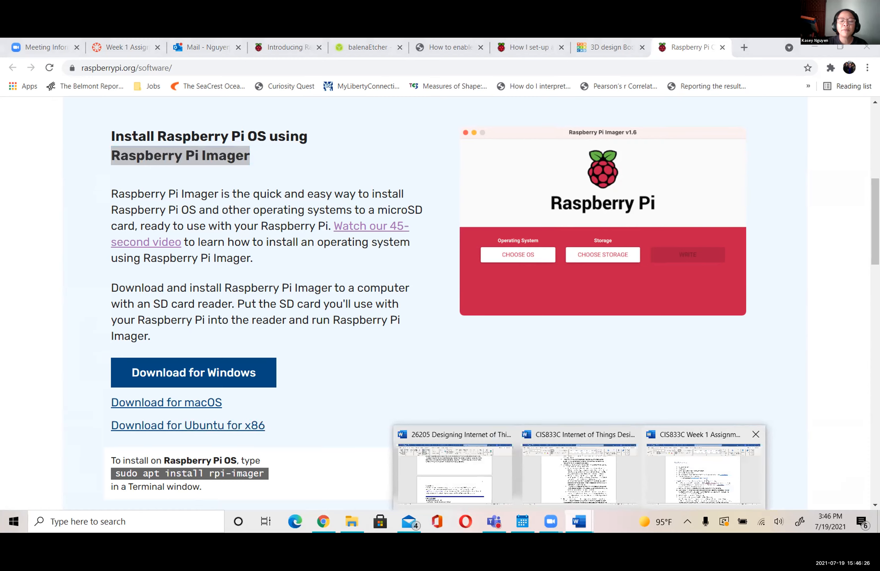
{"action": "left_click", "coordinate": [689, 445]}
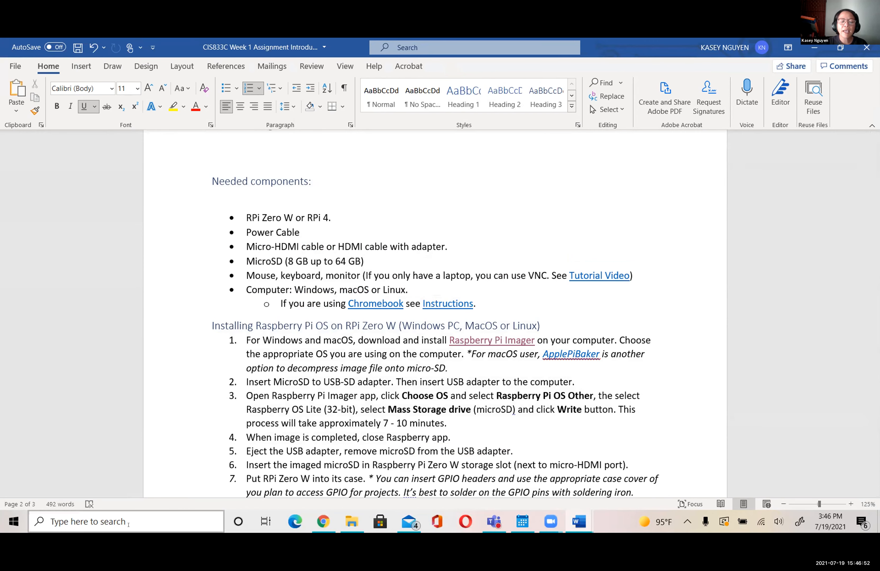
- Search Windows for "ras", launch Raspberry Pi Imager and bring its window in front of the disk format prompt
{"action": "left_click", "coordinate": [129, 523]}
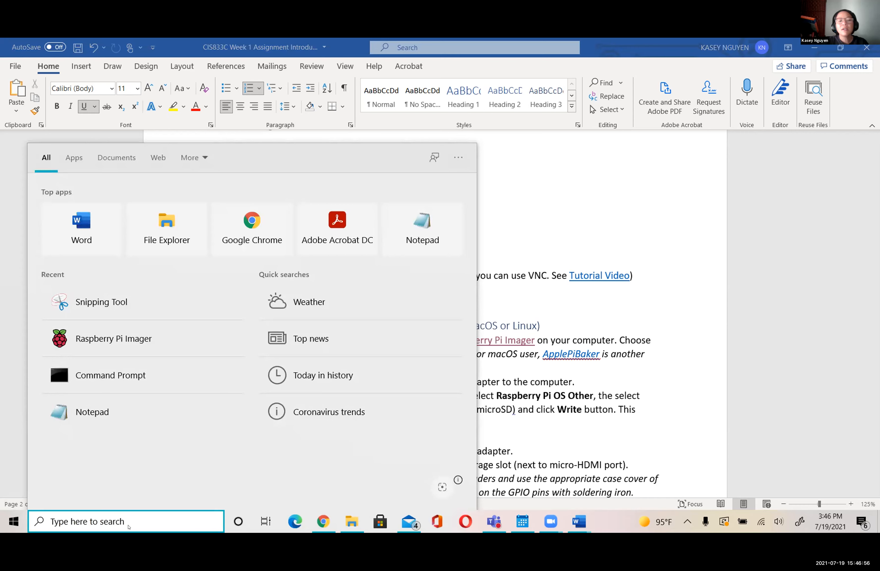
{"action": "type", "text": "ras"}
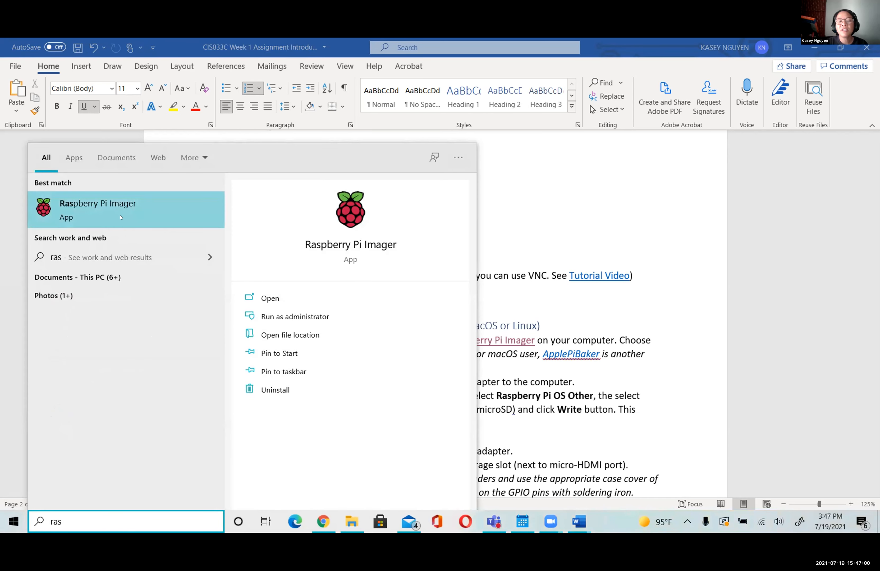
{"action": "left_click", "coordinate": [120, 217]}
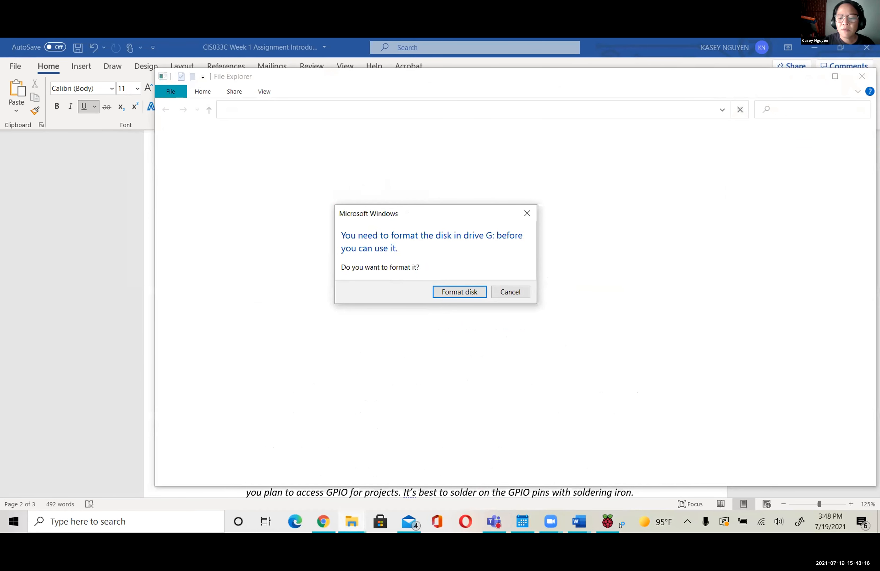
{"action": "left_click", "coordinate": [610, 522]}
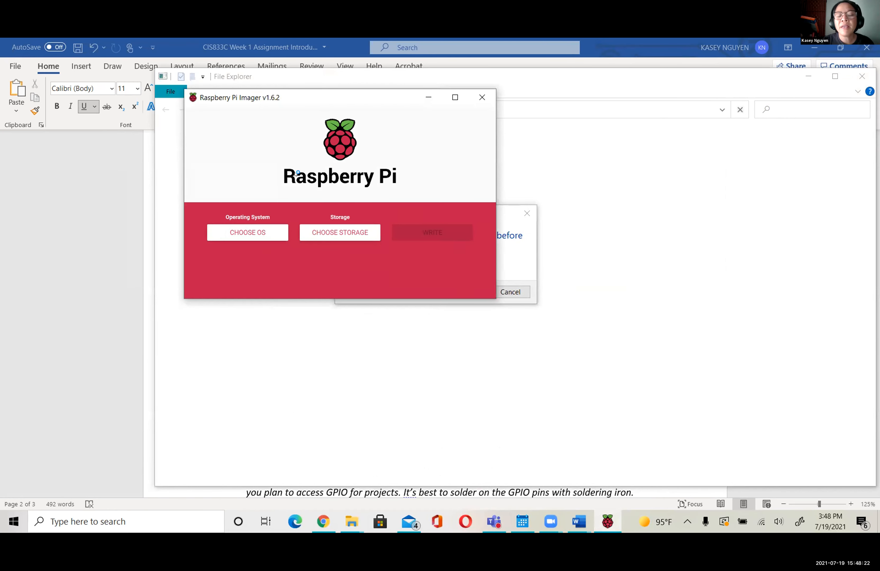
- Open the Raspberry Pi OS (other) category in the Imager's operating system choices
{"action": "left_click", "coordinate": [253, 232]}
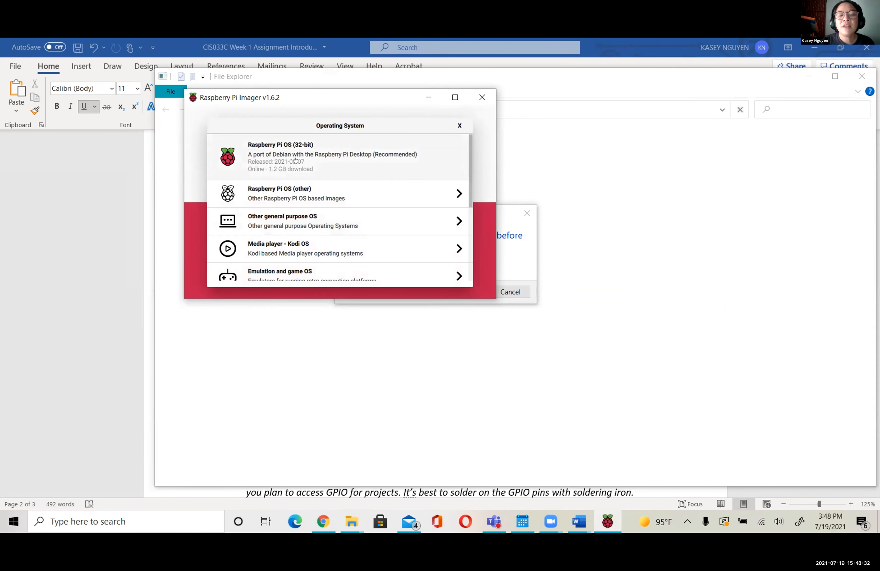
{"action": "left_click", "coordinate": [305, 194]}
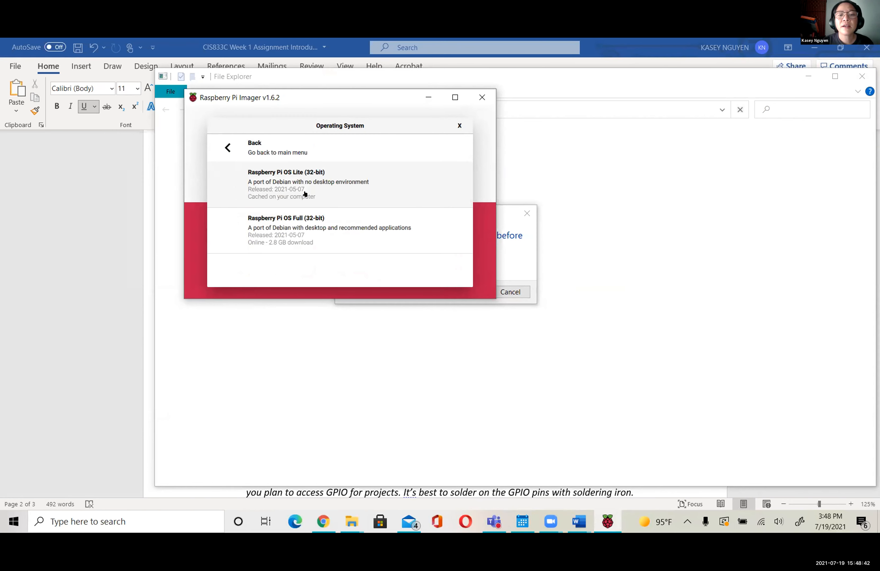